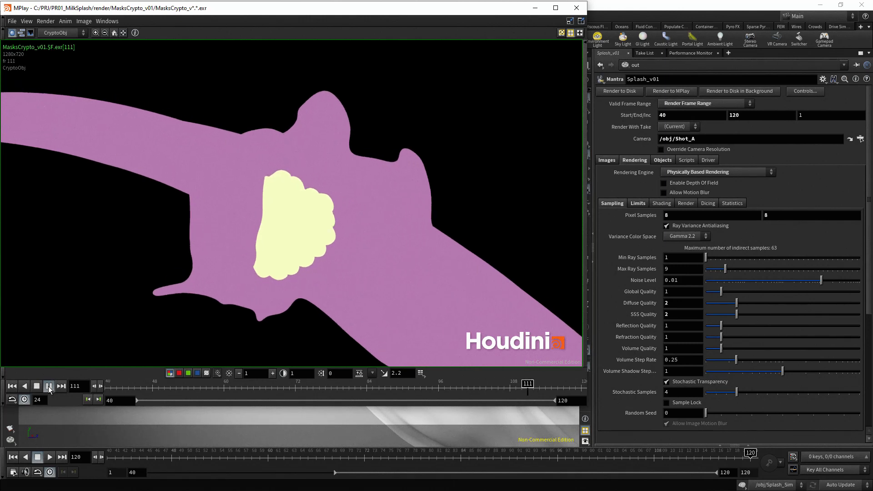
- Load the rendered Splash_v01.$F3.picnc sequence, frames 40 to 120, into MPlay and play it through
{"action": "left_click", "coordinate": [48, 386]}
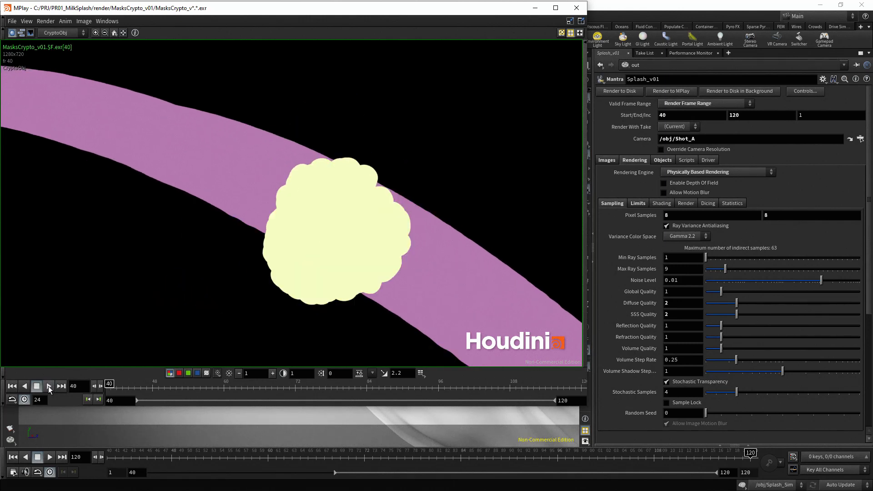
{"action": "left_click", "coordinate": [12, 22]}
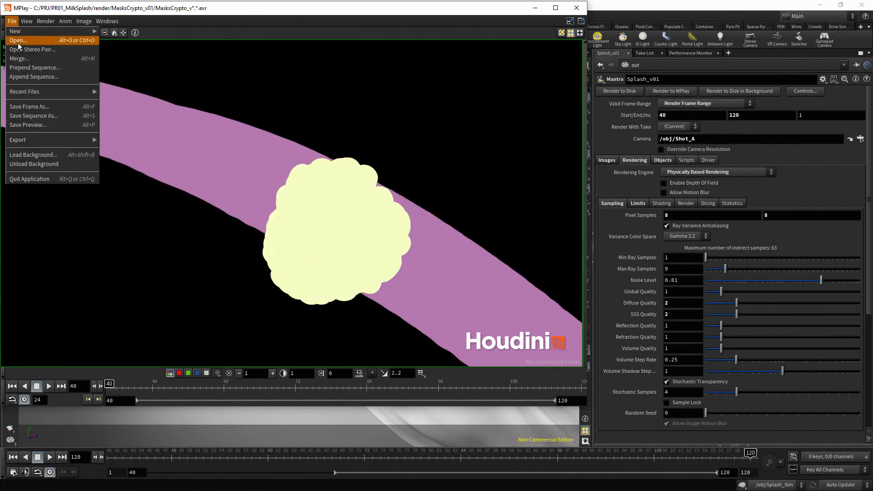
{"action": "left_click", "coordinate": [18, 40]}
{"action": "left_click", "coordinate": [80, 27]}
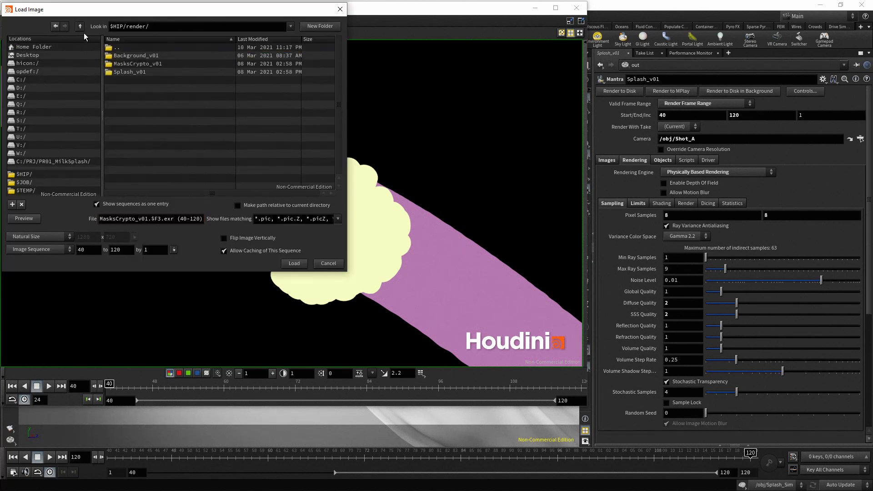
{"action": "double_click", "coordinate": [136, 72]}
{"action": "left_click", "coordinate": [212, 56]}
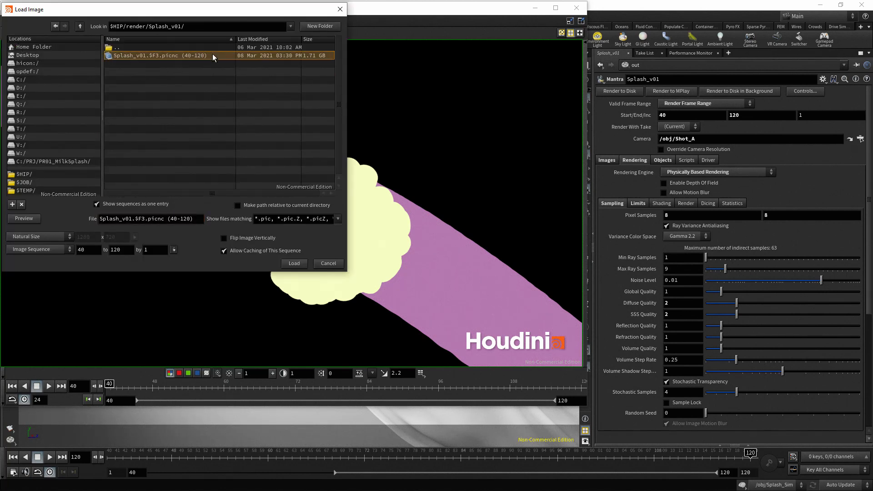
{"action": "left_click", "coordinate": [301, 264]}
{"action": "left_click", "coordinate": [50, 385]}
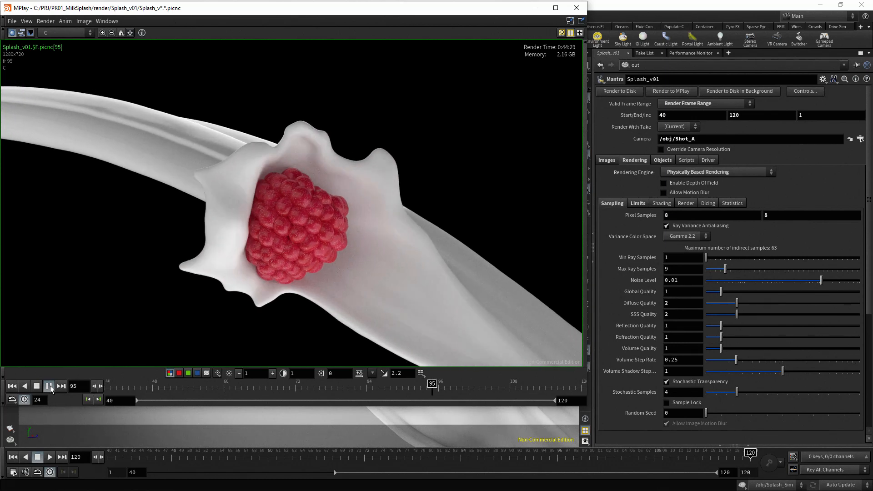
{"action": "left_click", "coordinate": [49, 386]}
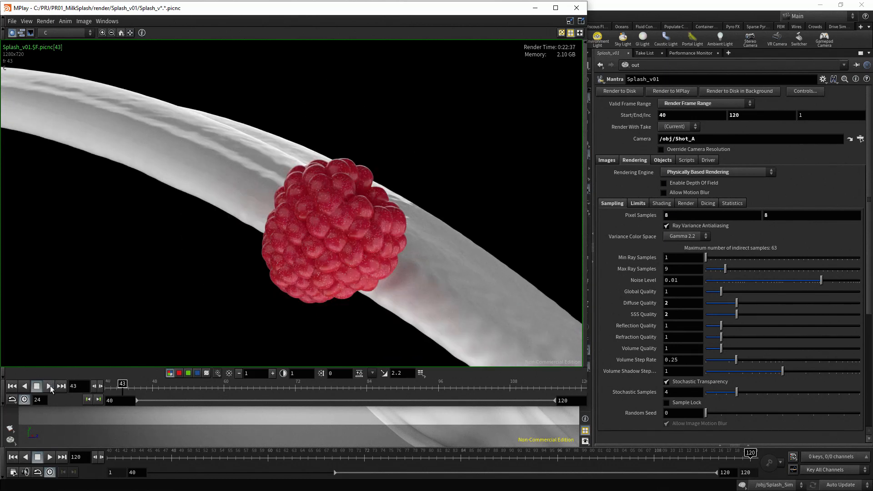
- Display the direct_reflect image plane and play it from the first frame, then rewind the sequence
{"action": "left_click", "coordinate": [89, 33]}
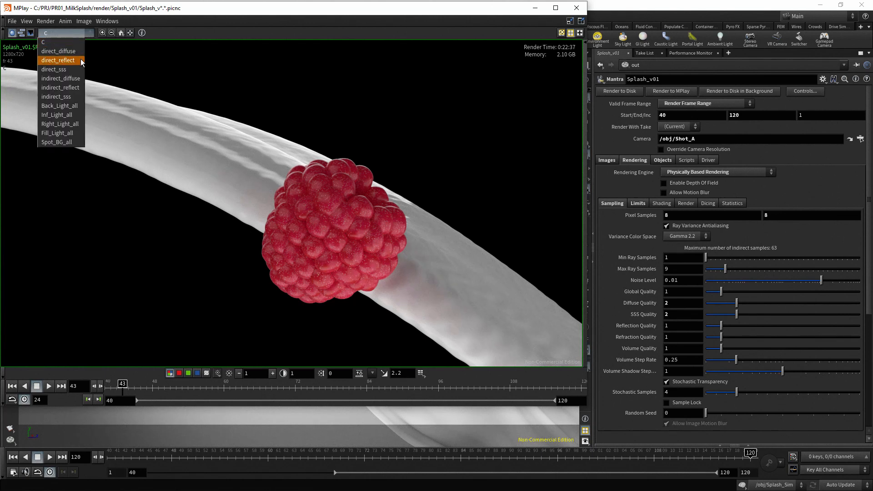
{"action": "left_click", "coordinate": [58, 60]}
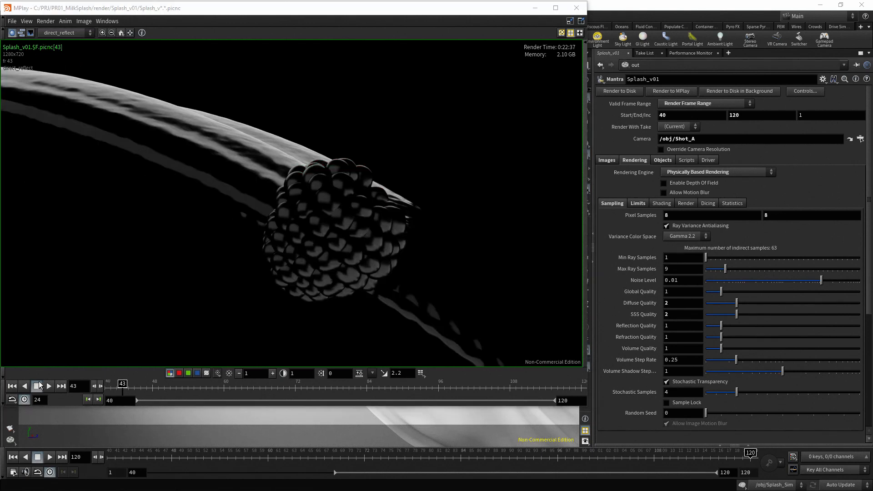
{"action": "left_click", "coordinate": [11, 386]}
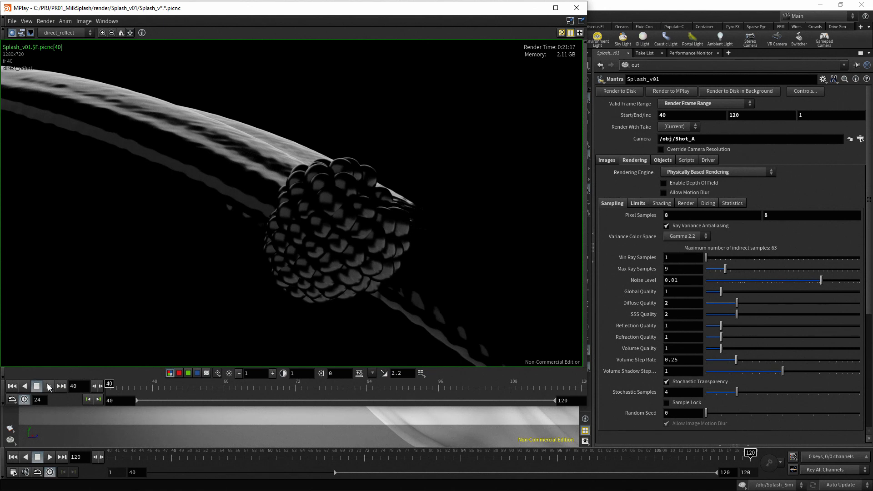
{"action": "left_click", "coordinate": [49, 386]}
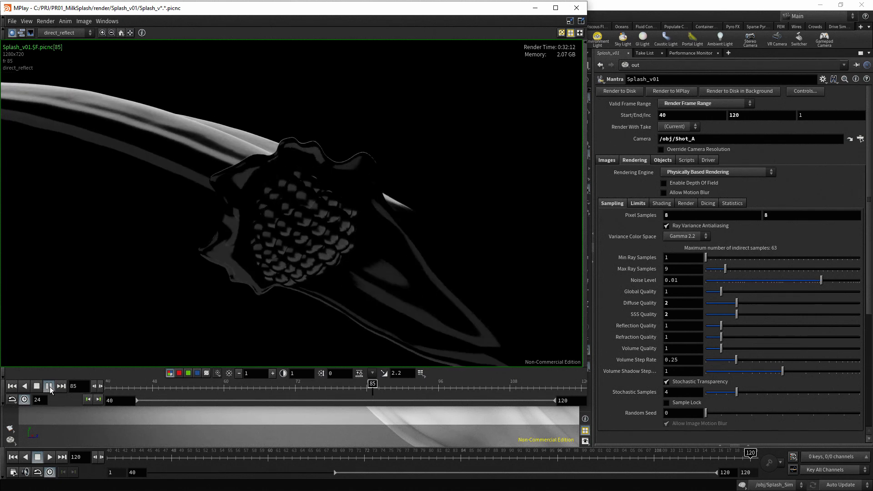
{"action": "left_click", "coordinate": [50, 386]}
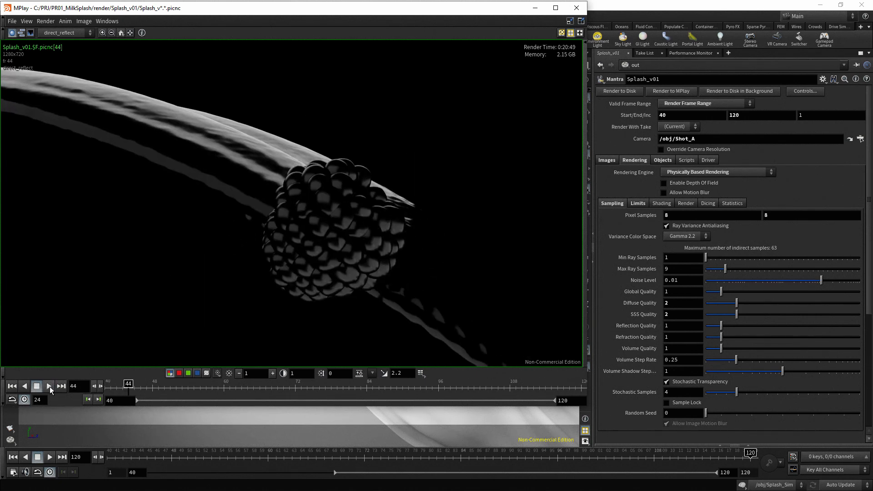
{"action": "left_click", "coordinate": [12, 386]}
- Display the Right_Light_all image plane, play the sequence through and return to frame 40
{"action": "left_click", "coordinate": [88, 32]}
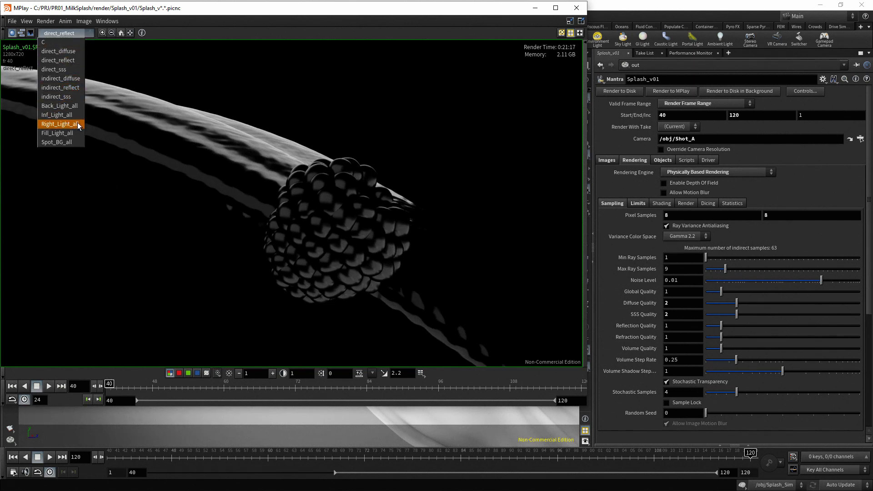
{"action": "left_click", "coordinate": [60, 124]}
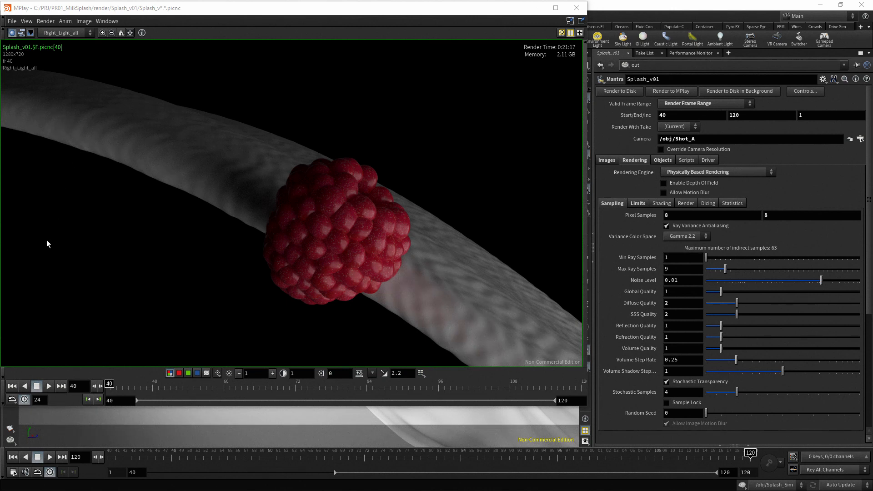
{"action": "left_click", "coordinate": [49, 385]}
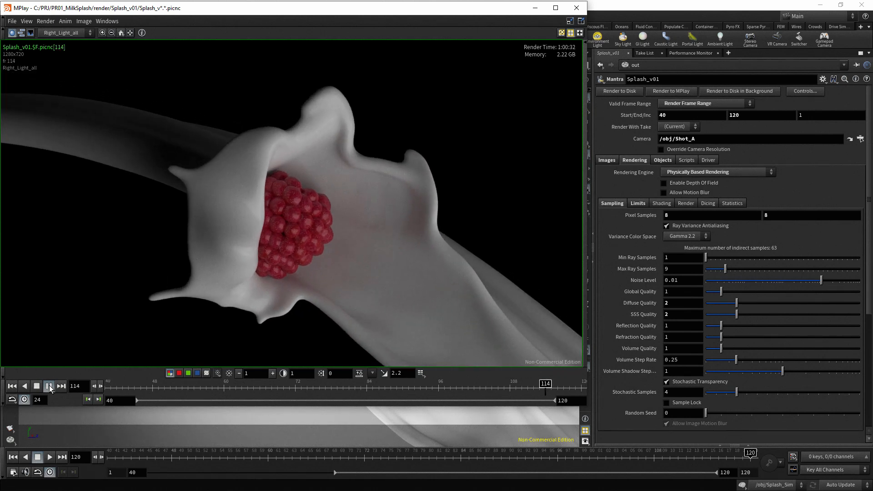
{"action": "left_click", "coordinate": [49, 386]}
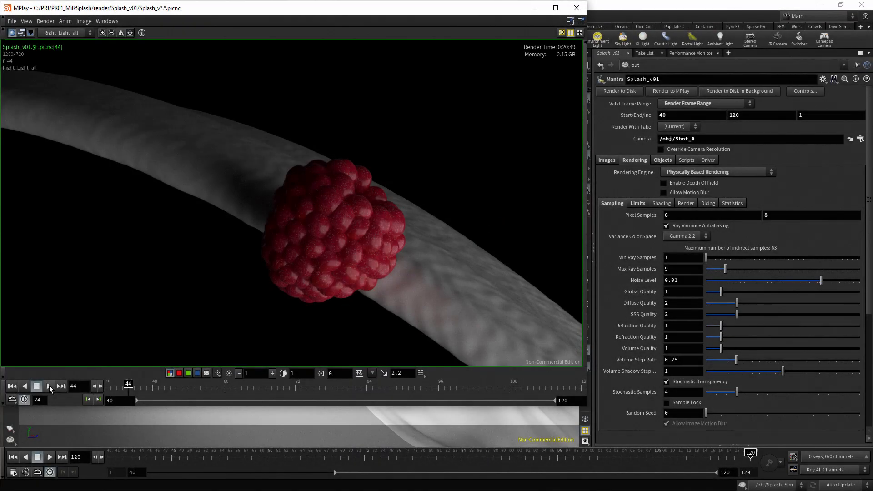
{"action": "left_click", "coordinate": [10, 386]}
- Switch back to the C image plane, view the last frame, 120, and close MPlay
{"action": "left_click", "coordinate": [91, 34]}
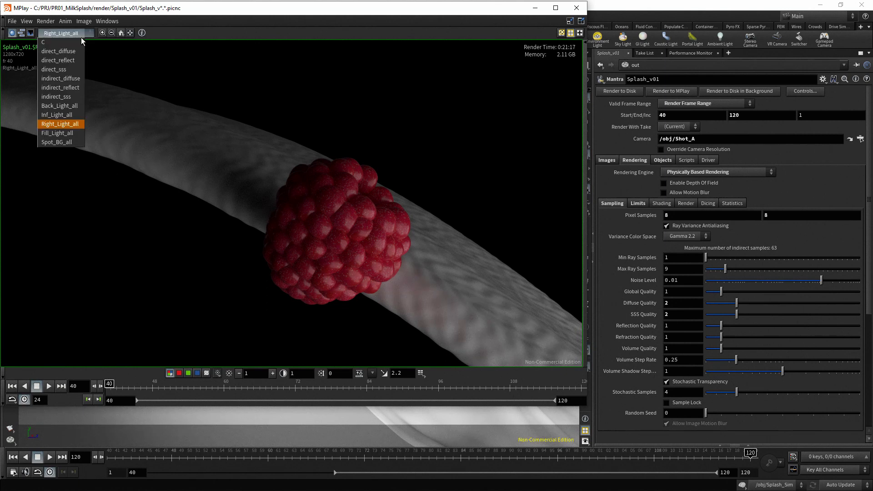
{"action": "left_click", "coordinate": [72, 43]}
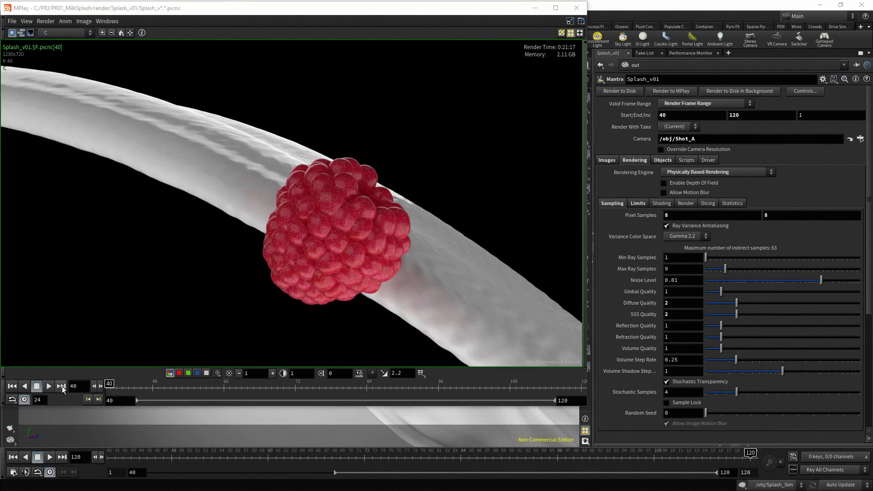
{"action": "left_click", "coordinate": [62, 387]}
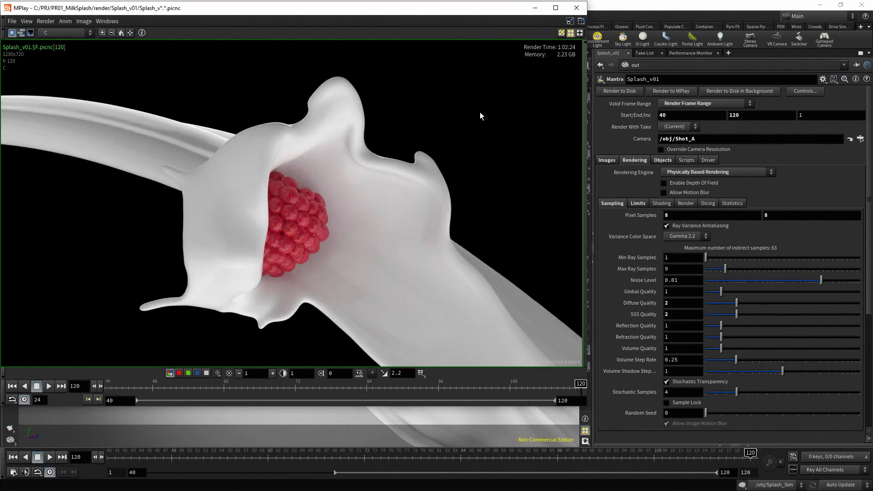
{"action": "left_click", "coordinate": [576, 9]}
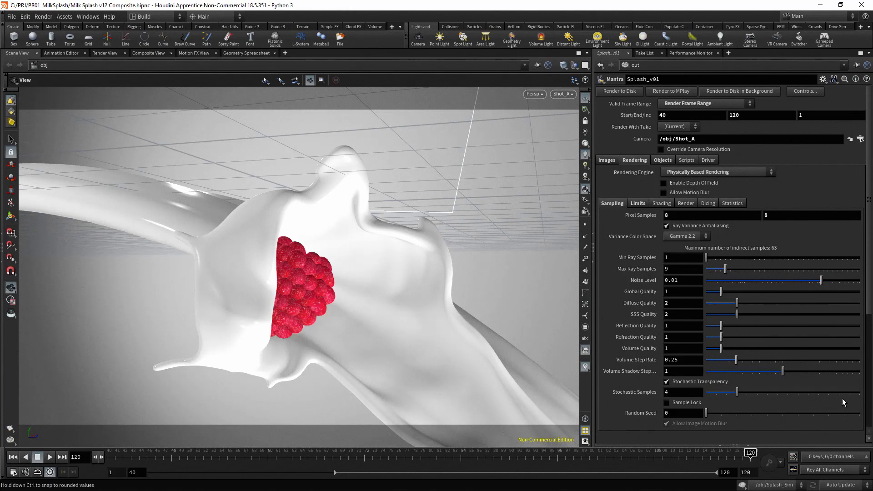
- Rearrange the panes so the out network editor fills the full height and about half the window's width
{"action": "left_click", "coordinate": [749, 445]}
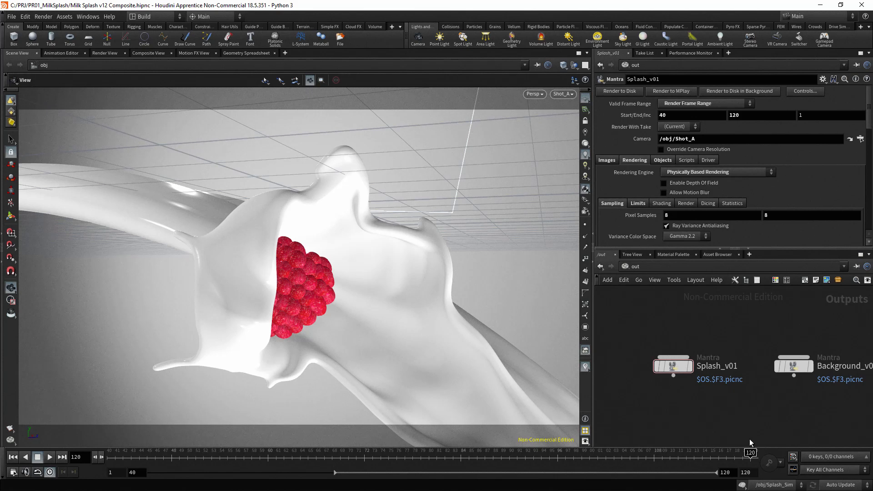
{"action": "left_click", "coordinate": [723, 248]}
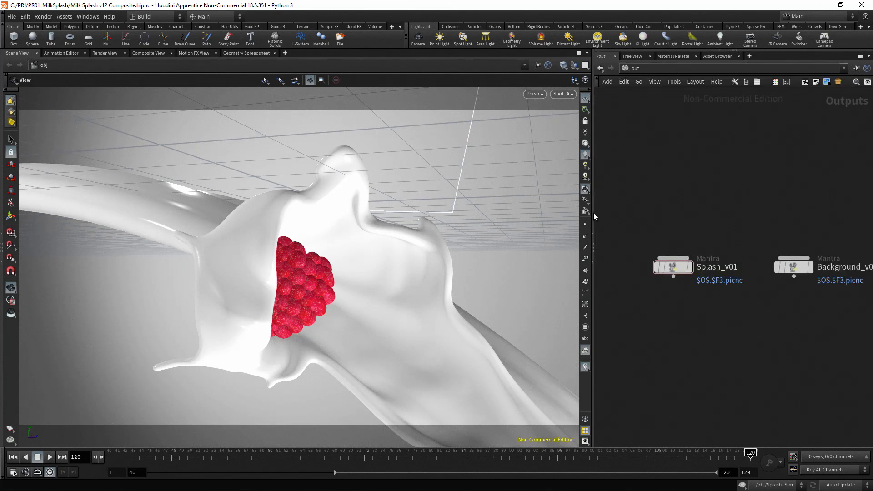
{"action": "left_click_drag", "start_coordinate": [593, 188], "coordinate": [408, 179]}
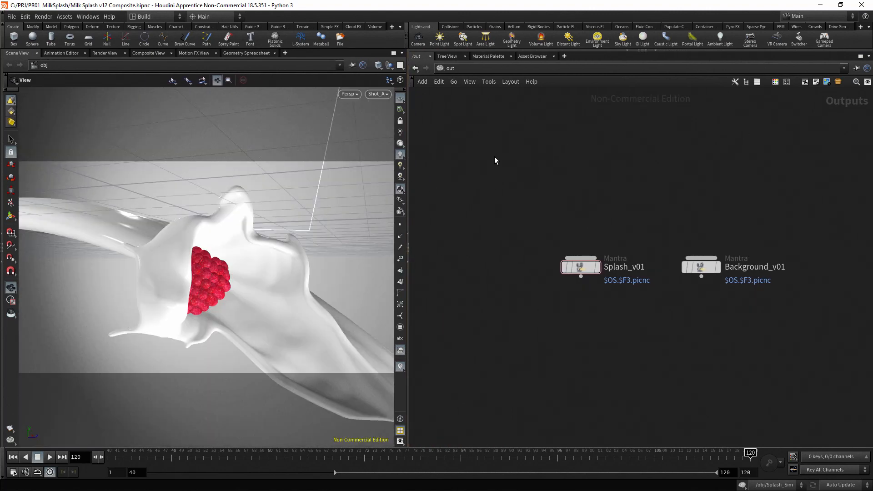
- Go to the img context, rename the comp1 image network as Splash_Comp and enter it
{"action": "left_click", "coordinate": [451, 70]}
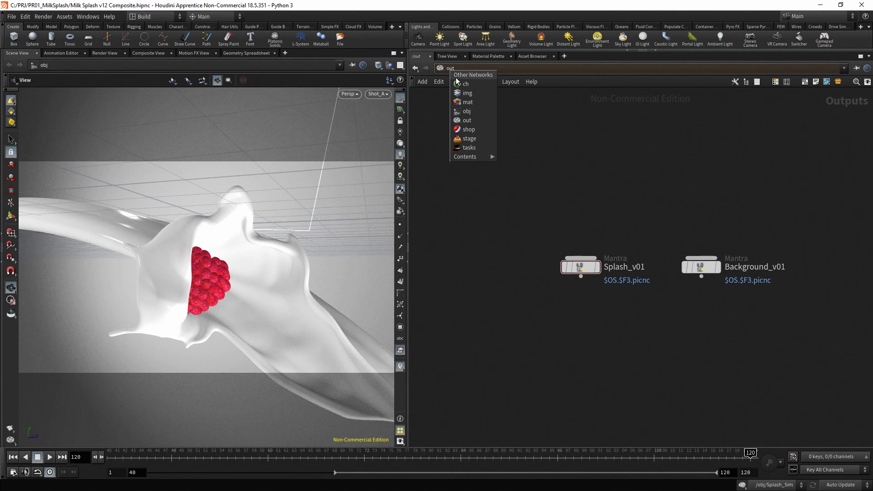
{"action": "left_click", "coordinate": [480, 91]}
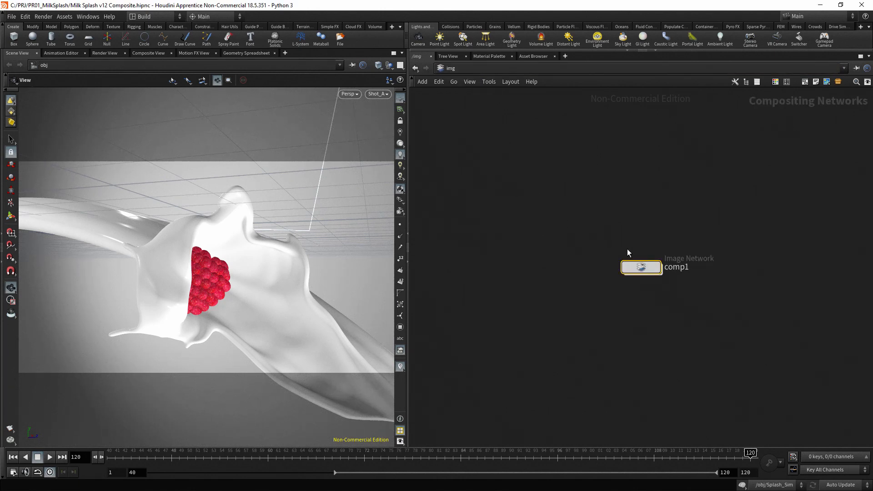
{"action": "double_click", "coordinate": [676, 267]}
{"action": "type", "text": "Splash_Comp"}
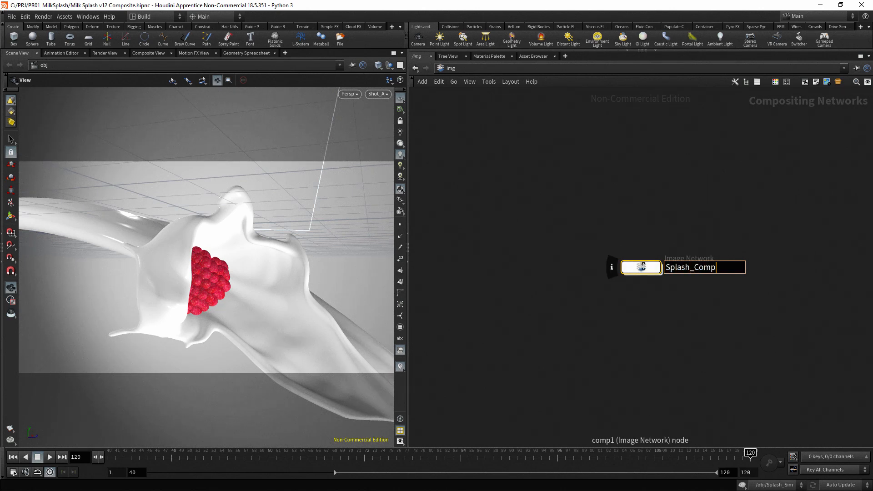
{"action": "key", "text": "Return"}
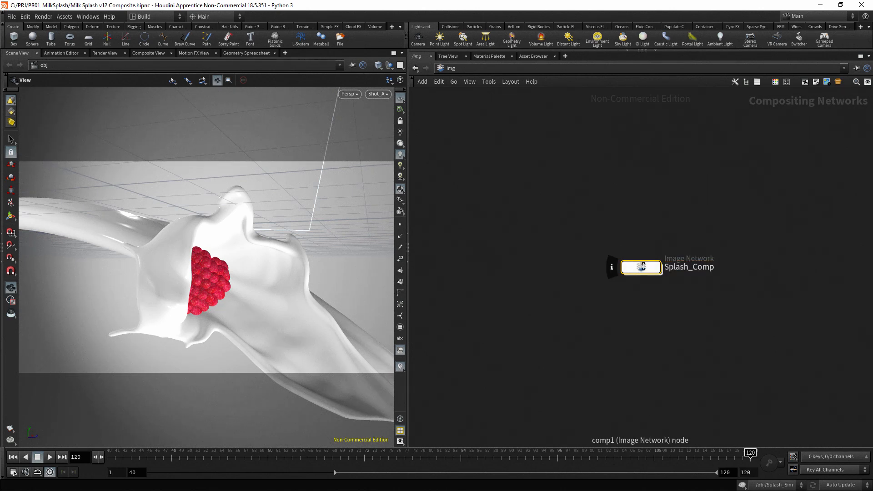
{"action": "double_click", "coordinate": [639, 267]}
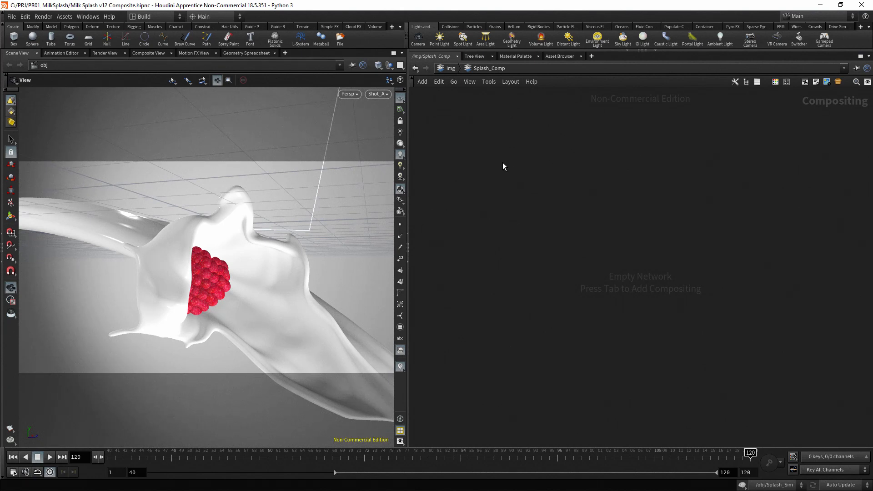
{"action": "key", "text": "Tab"}
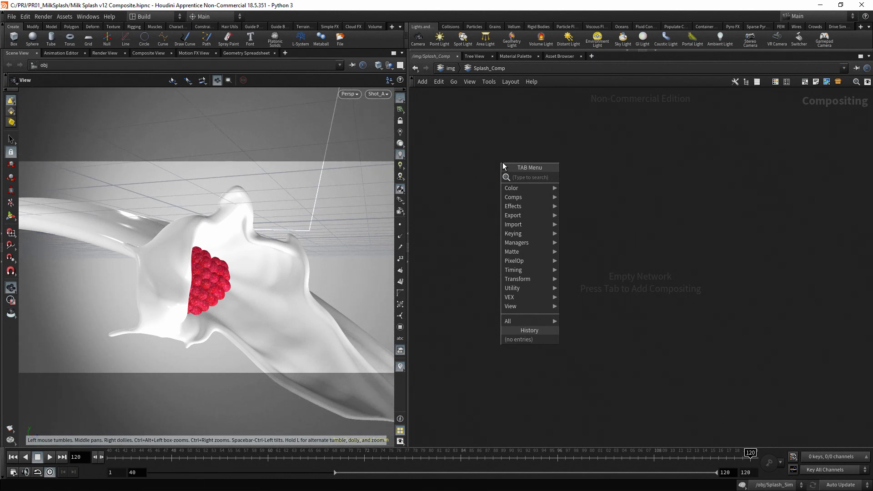
{"action": "mouse_move", "coordinate": [535, 188]}
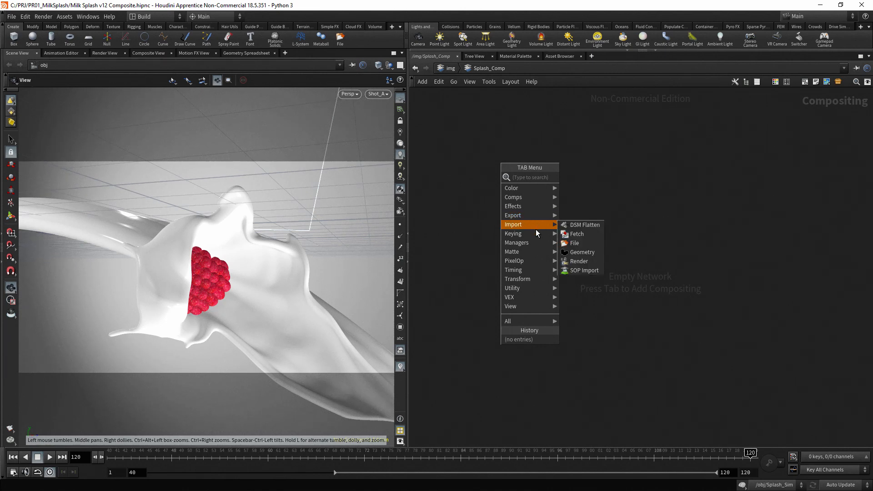
{"action": "mouse_move", "coordinate": [535, 243]}
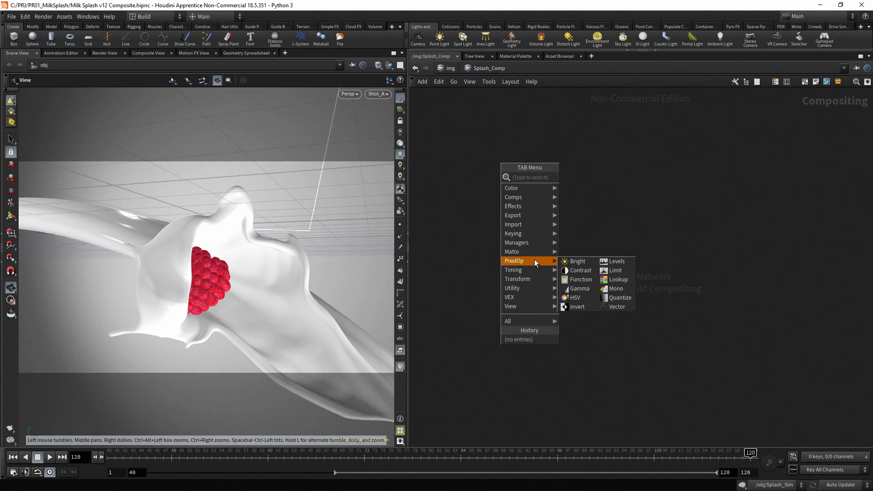
{"action": "mouse_move", "coordinate": [536, 279]}
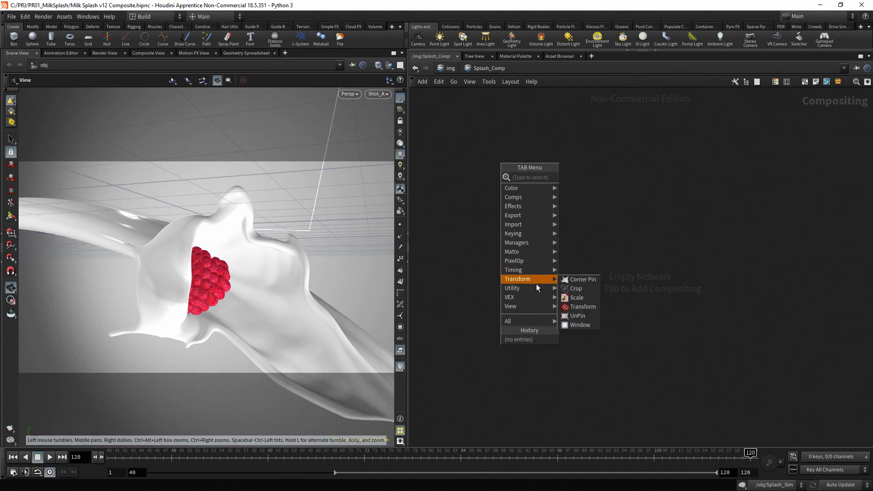
{"action": "mouse_move", "coordinate": [534, 306]}
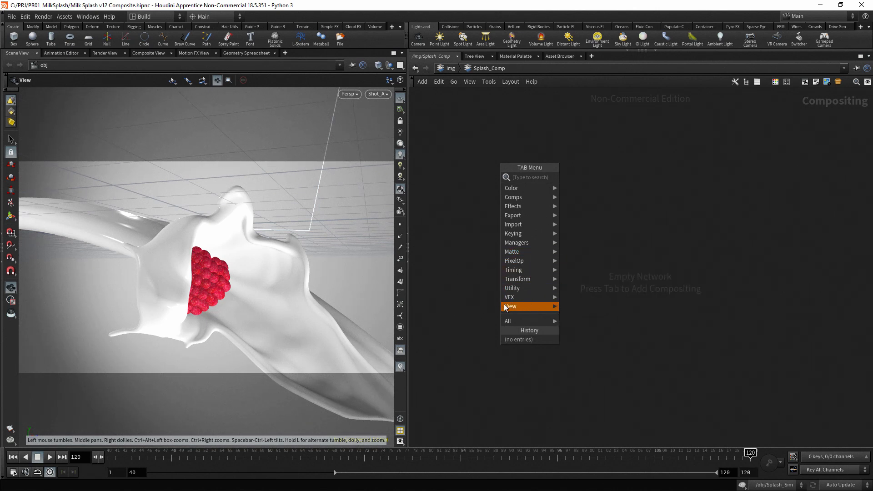
- Show the composite view and add a File node to the Splash_Comp network with its parameters displayed
{"action": "left_click", "coordinate": [153, 53]}
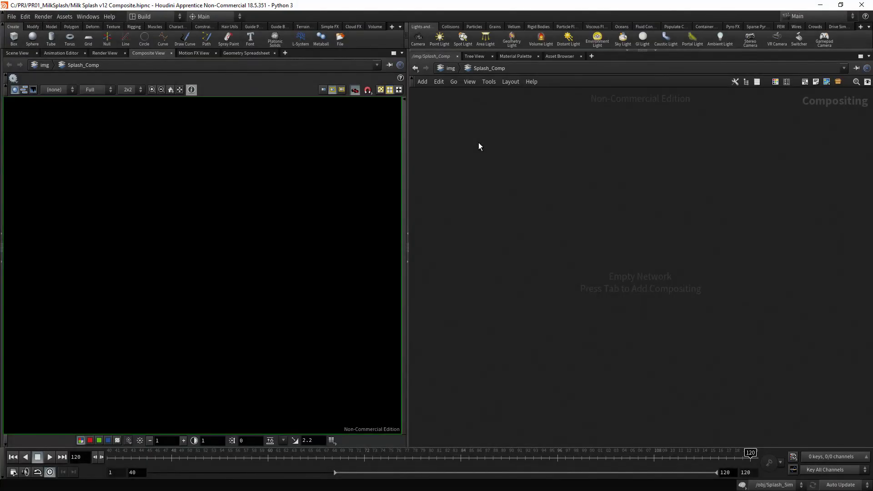
{"action": "key", "text": "Tab"}
{"action": "type", "text": "file"}
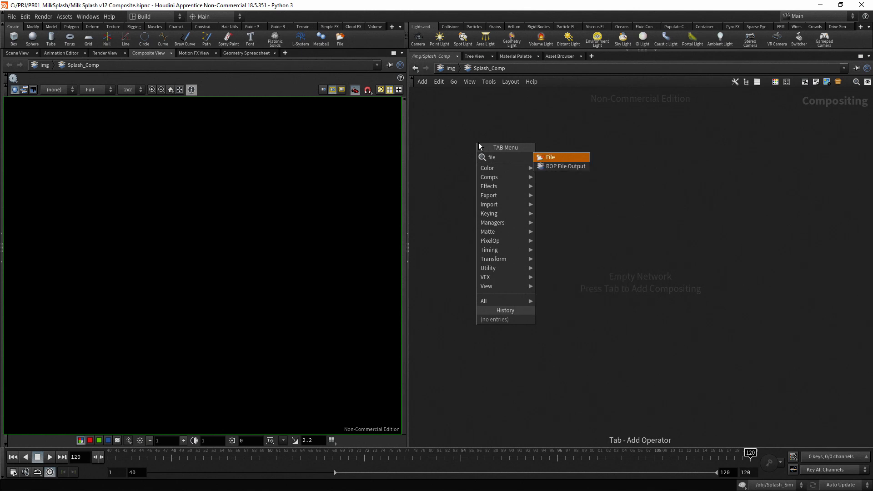
{"action": "key", "text": "Return"}
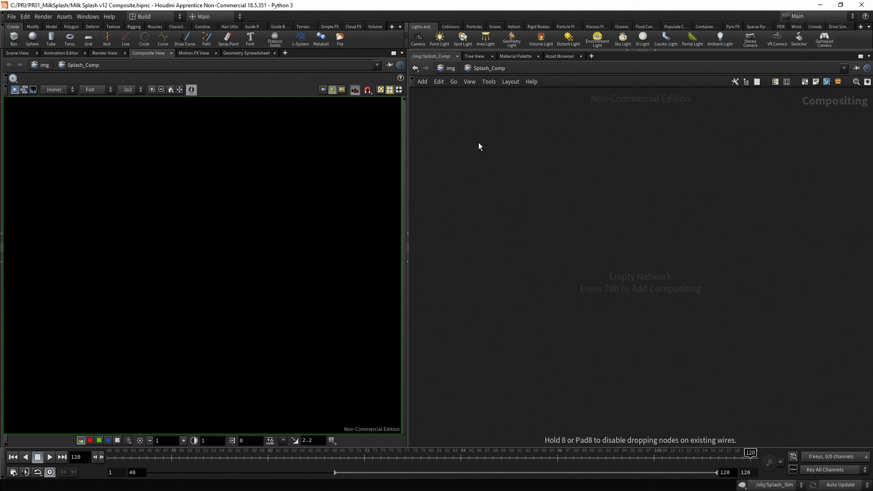
{"action": "left_click", "coordinate": [479, 143]}
{"action": "key", "text": "p"}
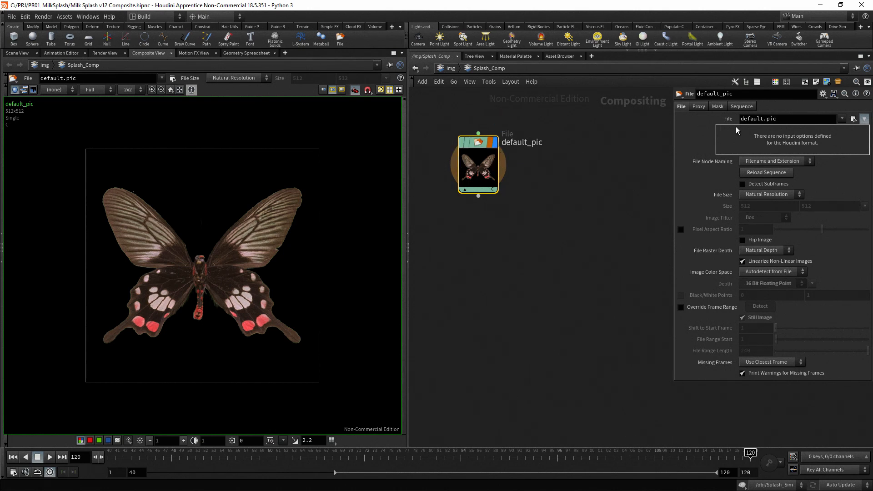
- Load Background_v01.120.picnc from $HIP/render/Background_v01 into the File node and fit the image to the composite view
{"action": "left_click", "coordinate": [807, 117]}
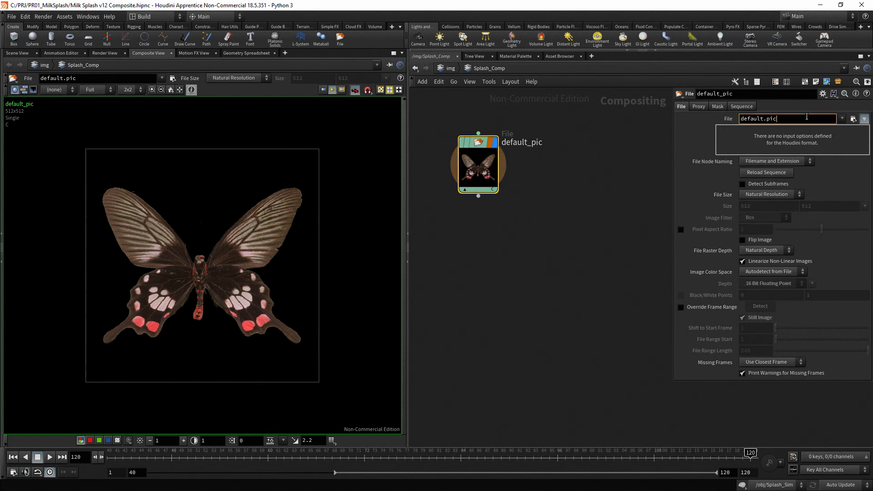
{"action": "left_click", "coordinate": [853, 119]}
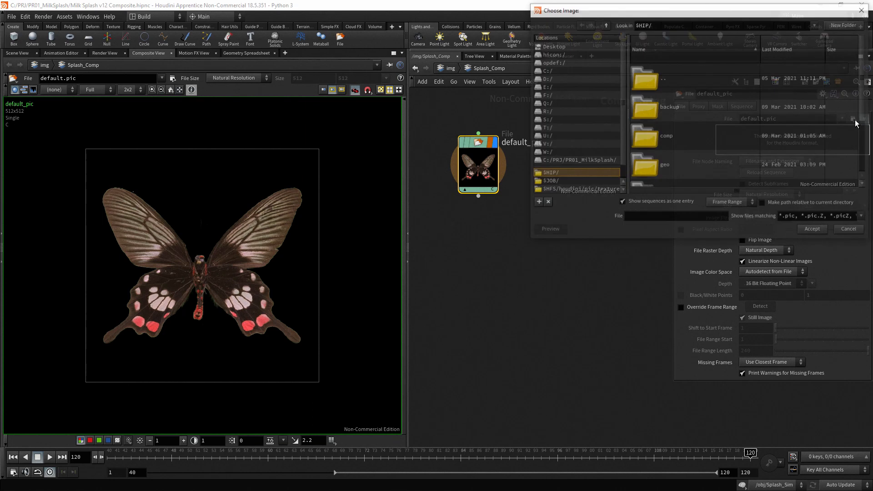
{"action": "scroll", "coordinate": [656, 157], "scroll_direction": "down", "scroll_amount": 3}
{"action": "double_click", "coordinate": [656, 157]}
{"action": "double_click", "coordinate": [650, 112]}
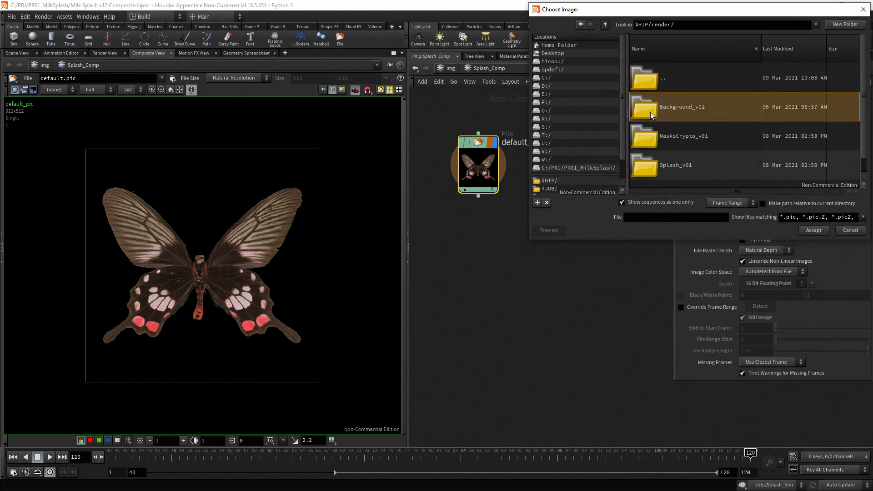
{"action": "left_click", "coordinate": [690, 109]}
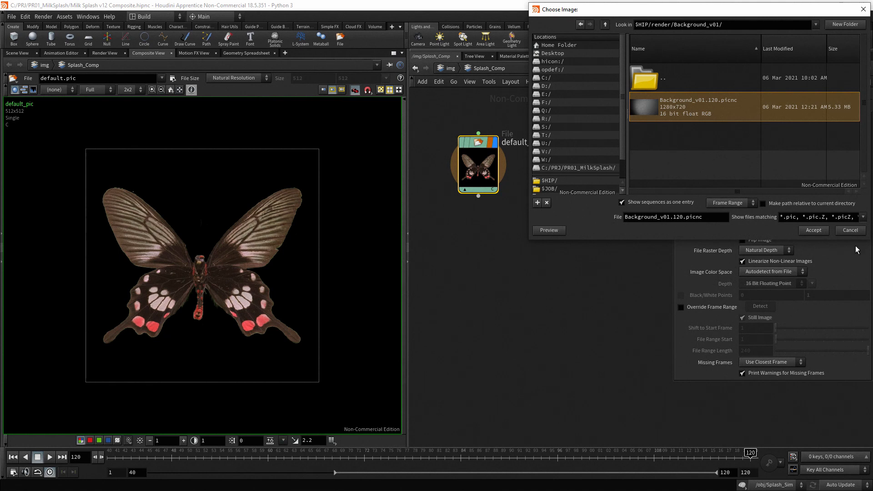
{"action": "left_click", "coordinate": [820, 228]}
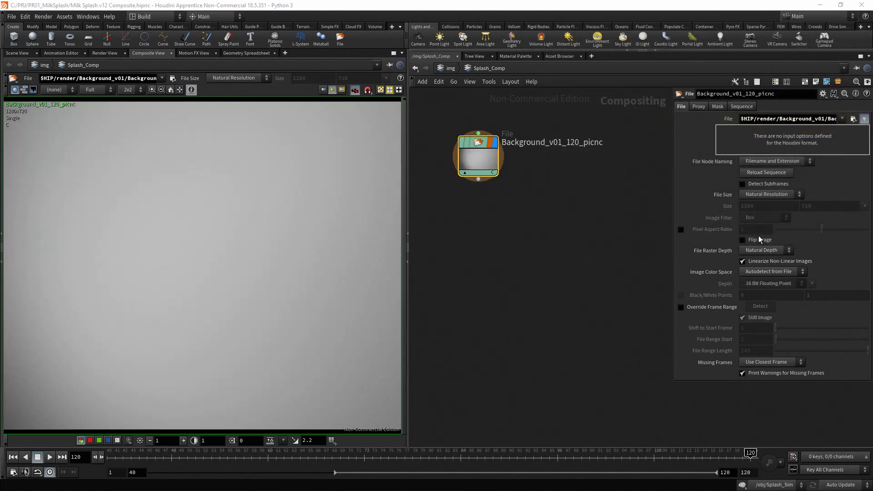
{"action": "left_click", "coordinate": [555, 209]}
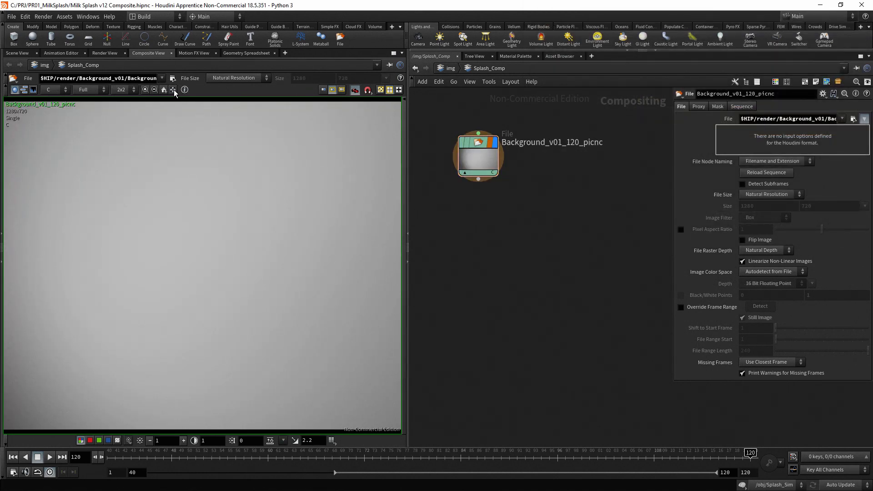
{"action": "left_click", "coordinate": [174, 89]}
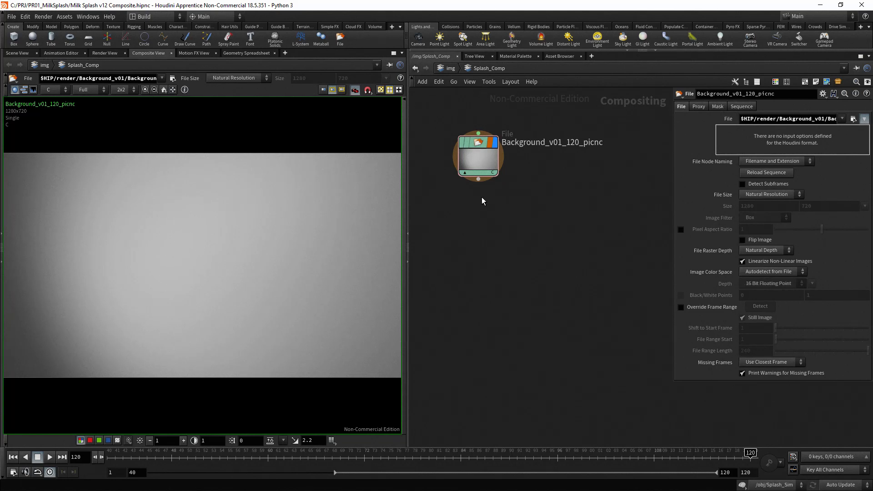
- Duplicate the background File node twice and load the Splash_v01.$F3.picnc sequence from $HIP/render/Splash_v01 into the first copy
{"action": "left_click_drag", "start_coordinate": [483, 154], "coordinate": [590, 252], "text": "alt"}
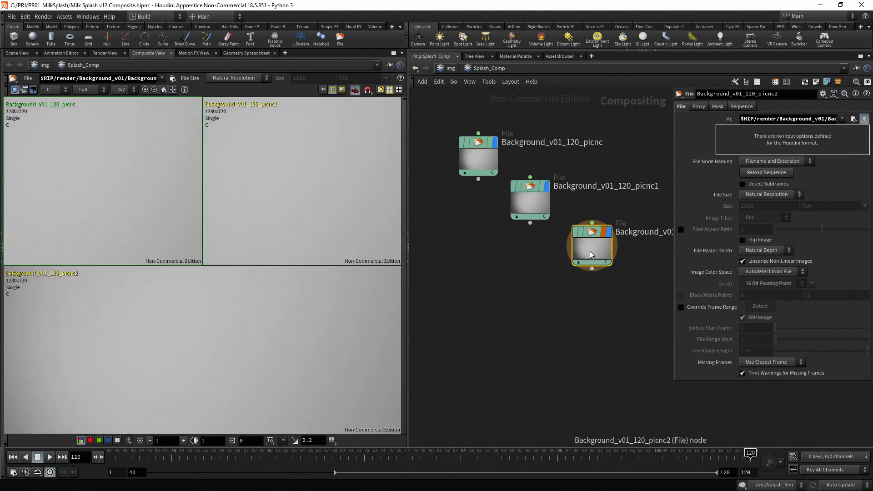
{"action": "left_click", "coordinate": [530, 204]}
{"action": "left_click", "coordinate": [853, 119]}
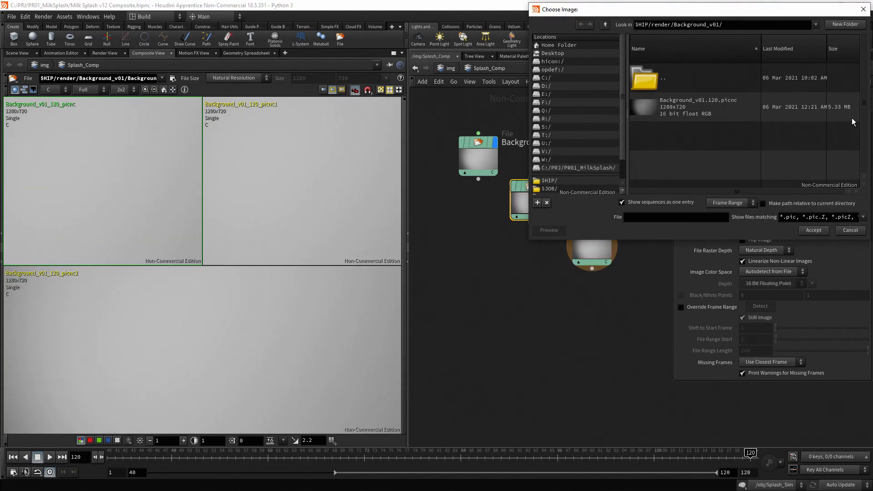
{"action": "left_click", "coordinate": [605, 24]}
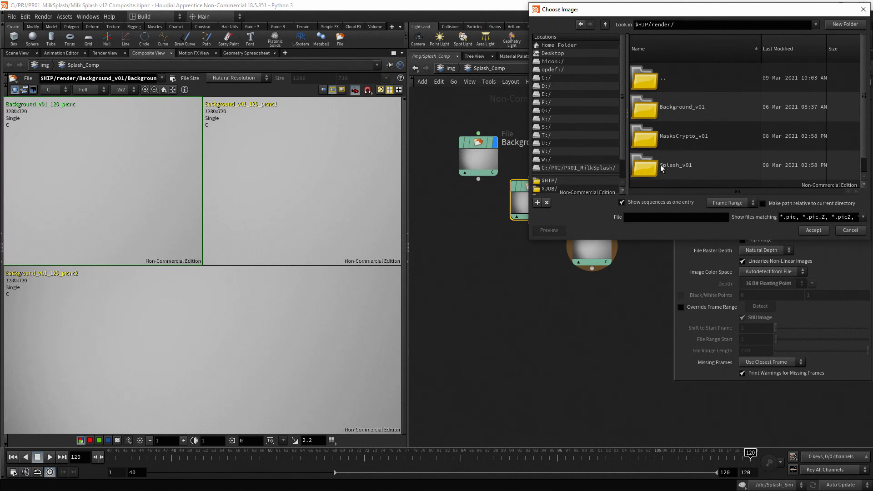
{"action": "double_click", "coordinate": [672, 165]}
{"action": "left_click", "coordinate": [701, 107]}
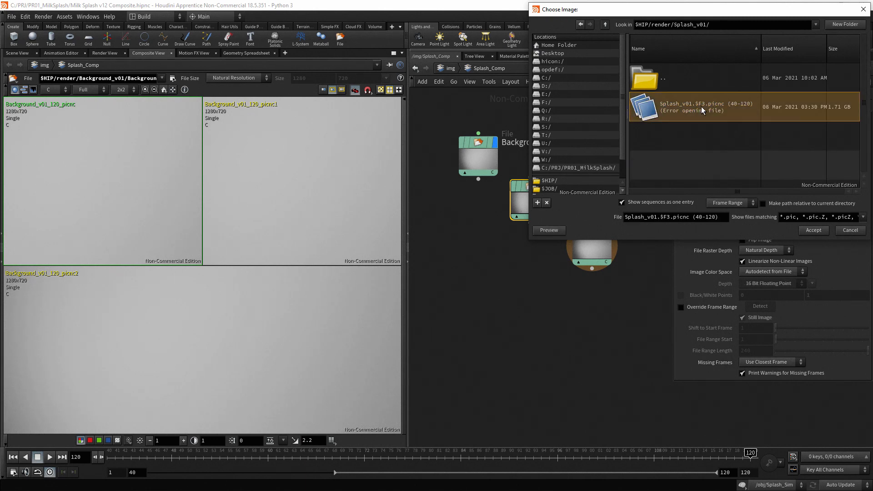
{"action": "left_click", "coordinate": [824, 230]}
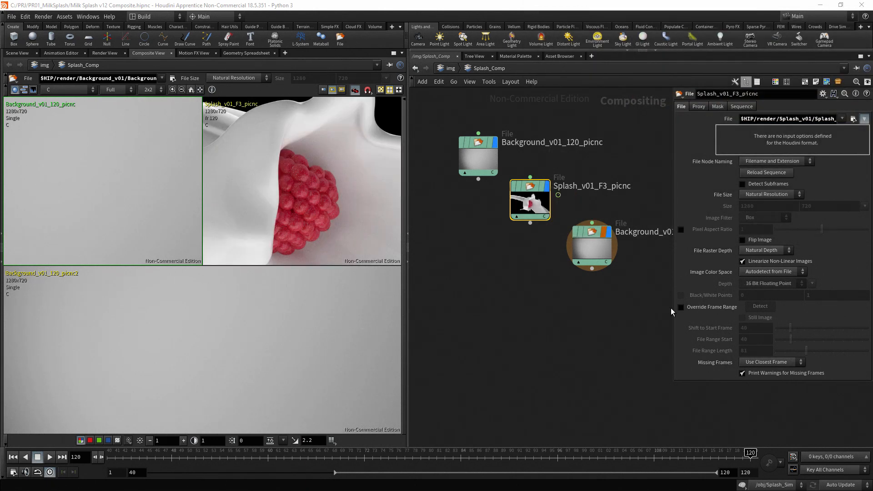
- Load the MasksCrypto_v01.$F3.exr sequence from $HIP/render/MasksCrypto_v01 into the second copied File node
{"action": "left_click", "coordinate": [596, 247]}
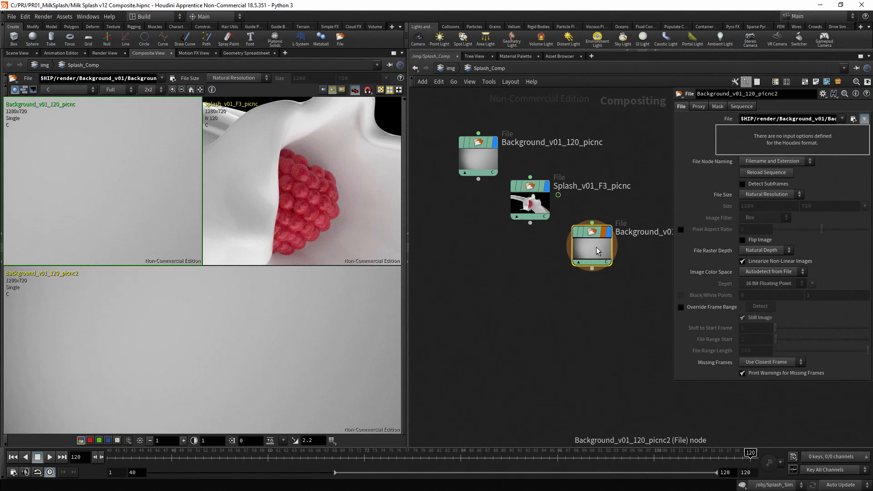
{"action": "left_click", "coordinate": [853, 121]}
{"action": "left_click", "coordinate": [605, 25]}
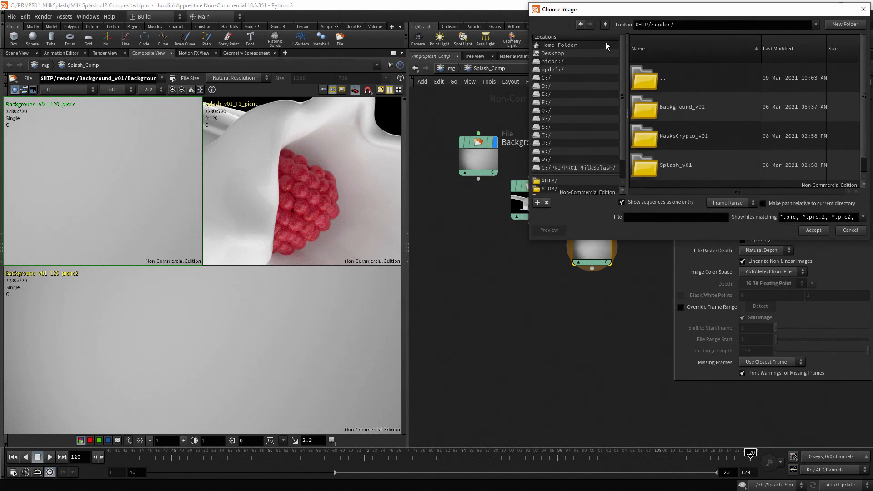
{"action": "double_click", "coordinate": [646, 134]}
{"action": "left_click", "coordinate": [673, 107]}
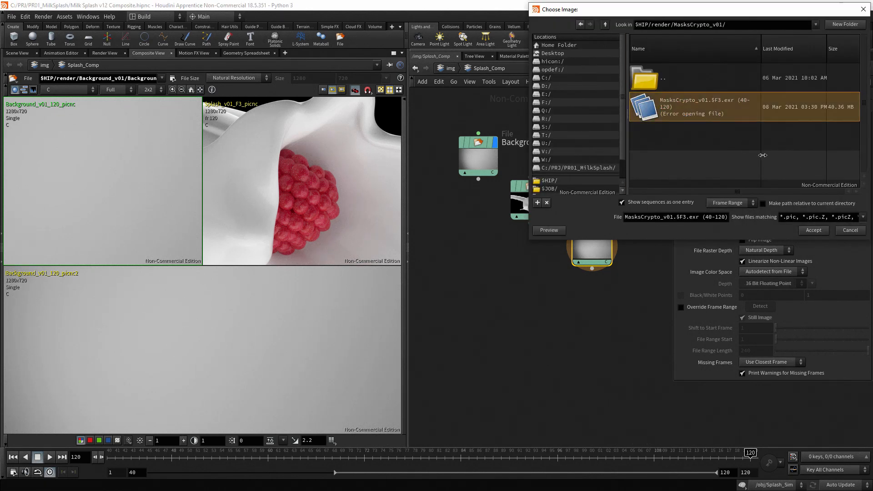
{"action": "left_click", "coordinate": [813, 231]}
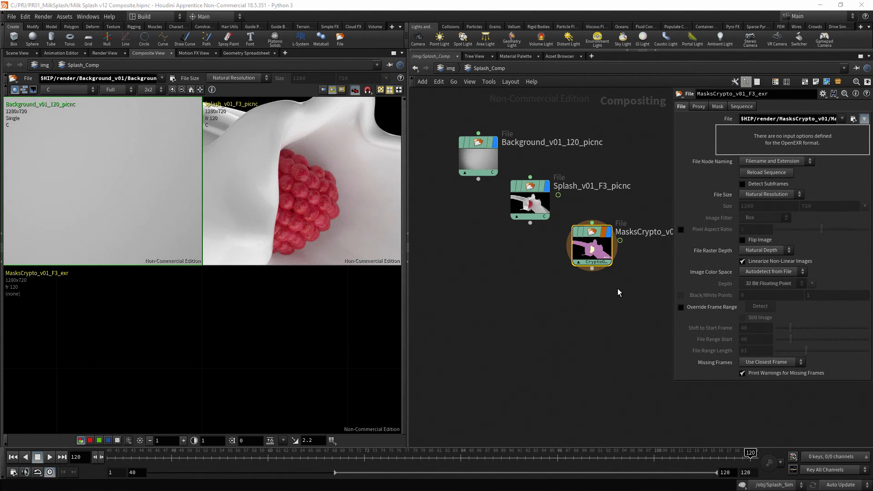
{"action": "left_click", "coordinate": [617, 289]}
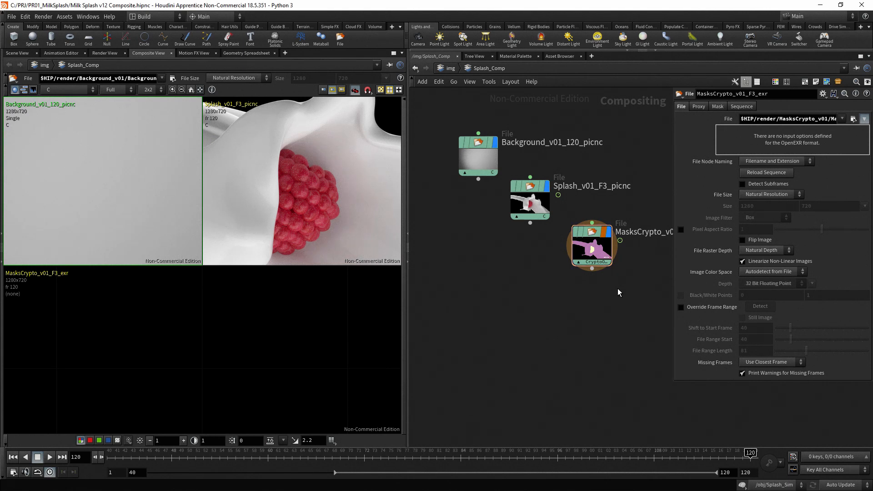
- Display only the background node, fit its image to the composite view and scrub through the timeline, stopping at frame 119
{"action": "left_click", "coordinate": [495, 142]}
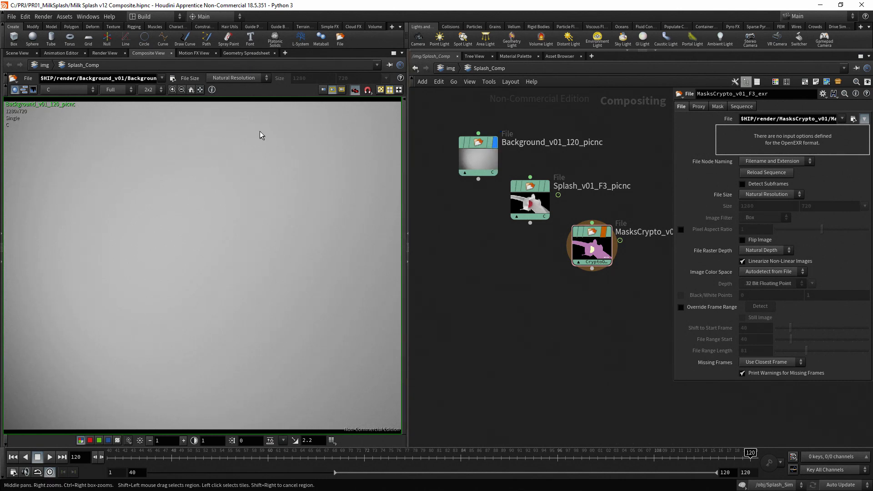
{"action": "left_click", "coordinate": [456, 162]}
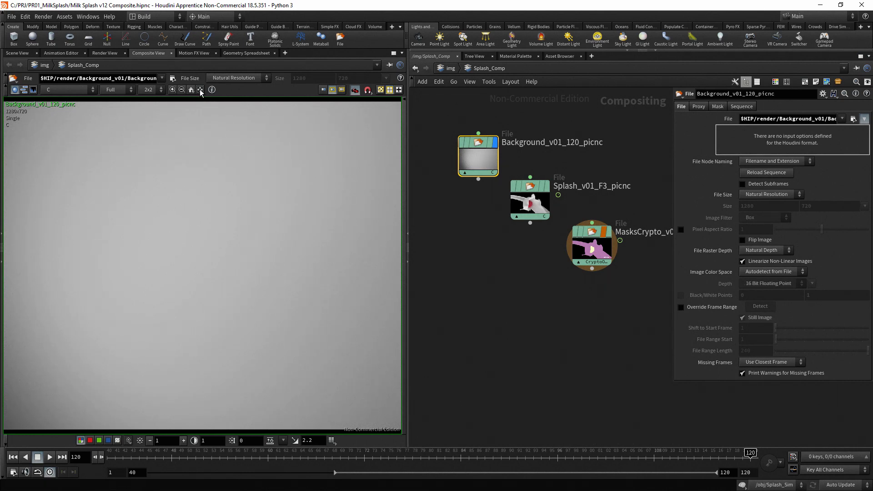
{"action": "scroll", "coordinate": [175, 224], "scroll_direction": "down", "scroll_amount": 3}
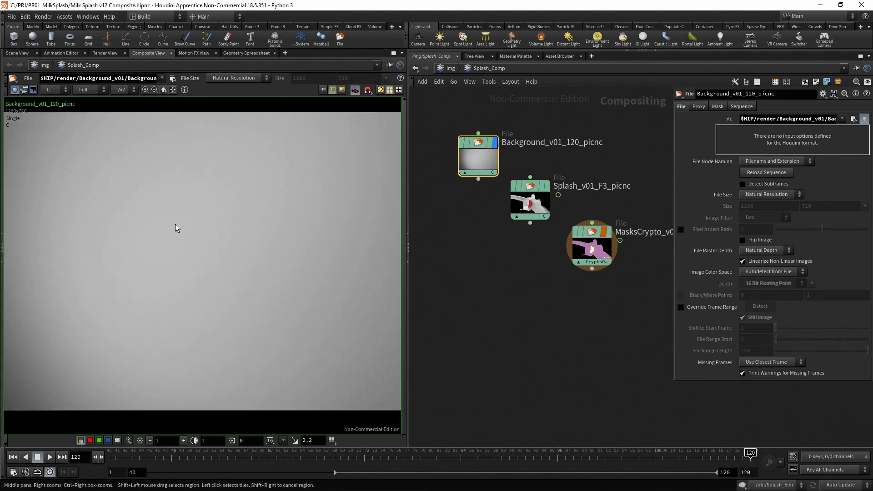
{"action": "scroll", "coordinate": [176, 223], "scroll_direction": "down", "scroll_amount": 1}
{"action": "middle_click_drag", "start_coordinate": [176, 224], "coordinate": [189, 225]}
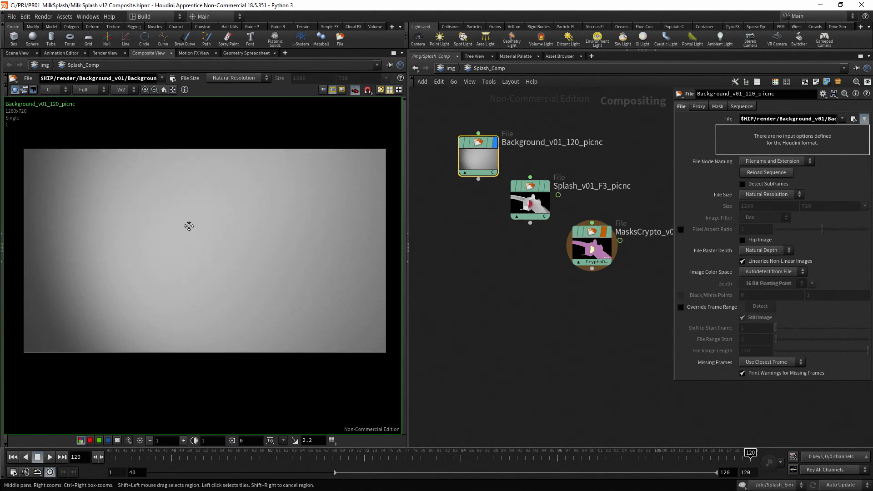
{"action": "left_click", "coordinate": [172, 89]}
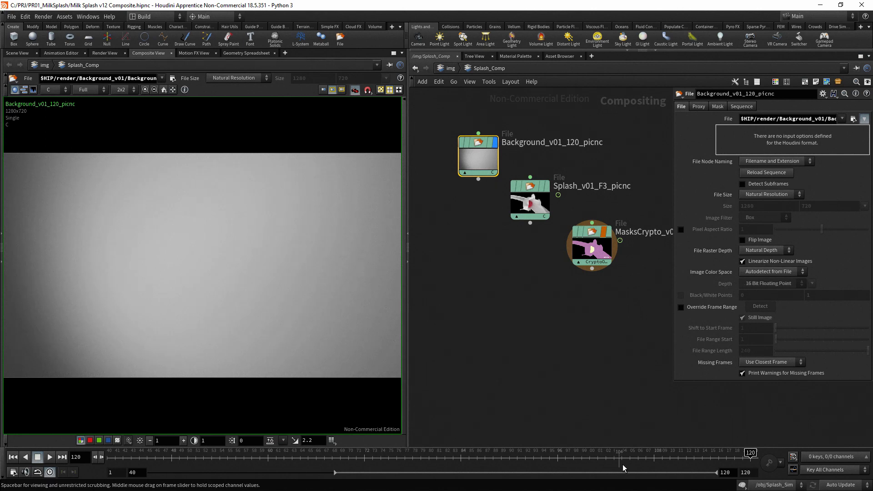
{"action": "left_click", "coordinate": [694, 457]}
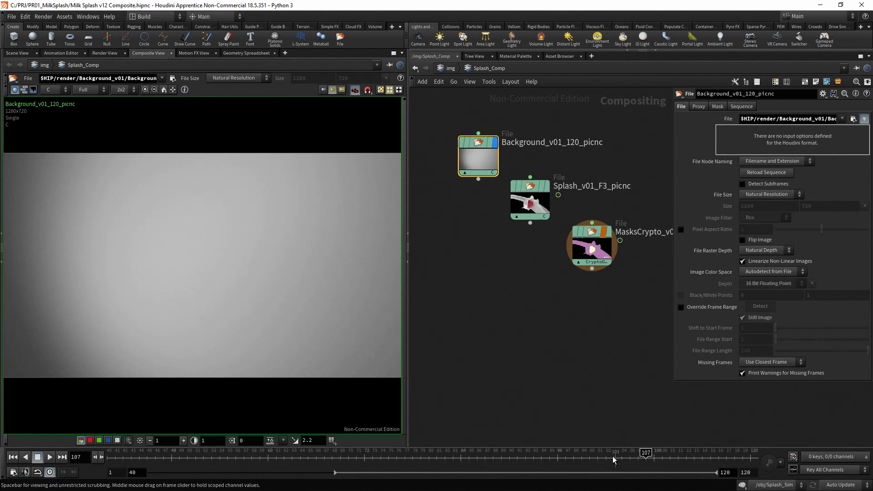
{"action": "left_click", "coordinate": [741, 458]}
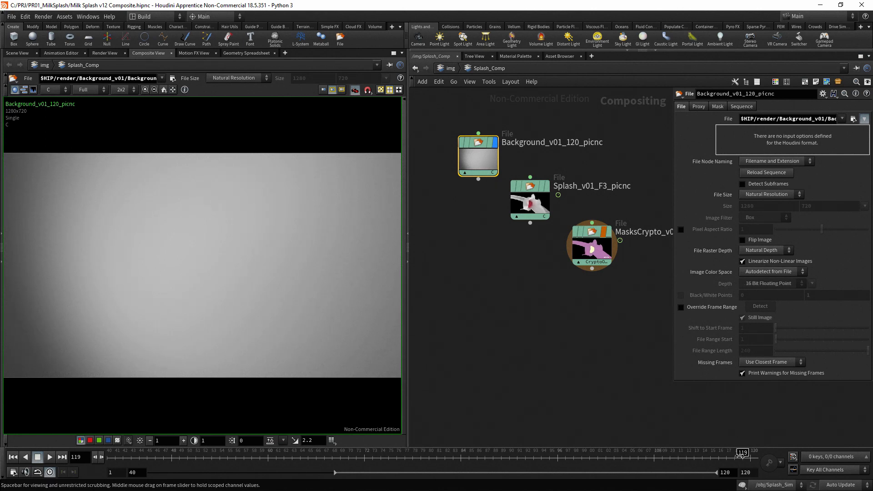
- Display the Splash_v01 node and scrub back through its frames, returning to frame 118
{"action": "left_click", "coordinate": [530, 204]}
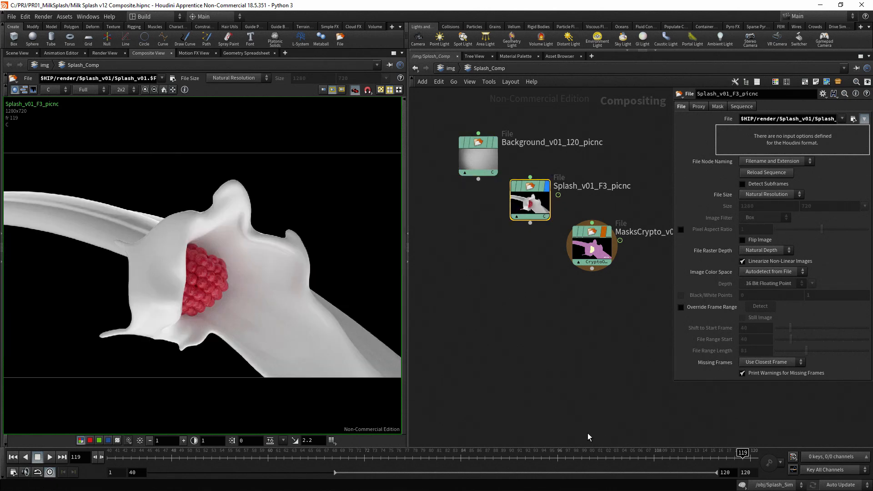
{"action": "left_click", "coordinate": [718, 457]}
{"action": "left_click", "coordinate": [665, 459]}
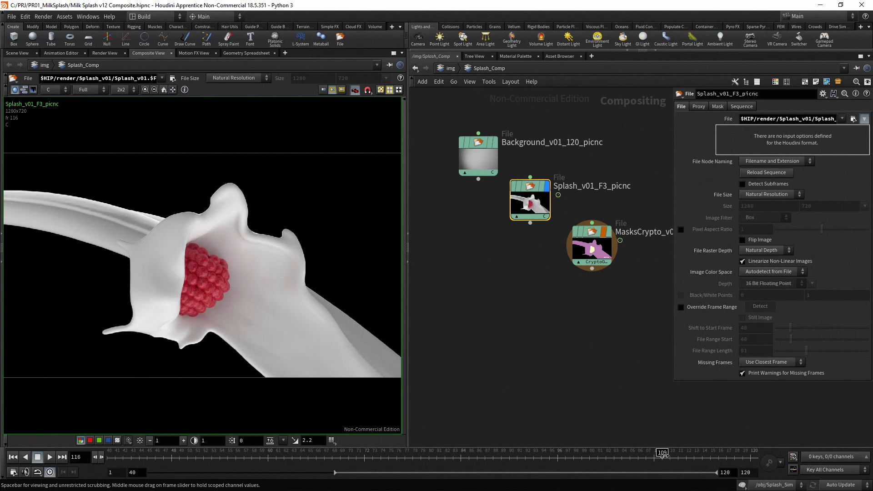
{"action": "left_click", "coordinate": [598, 459]}
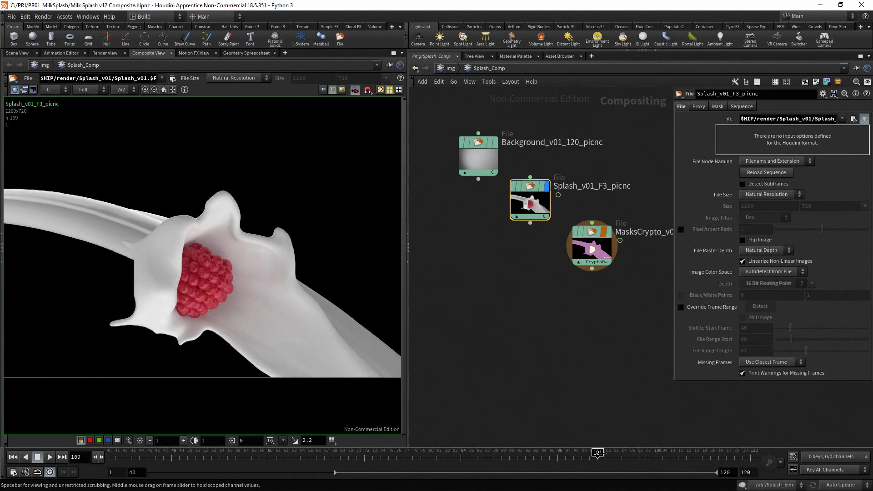
{"action": "left_click", "coordinate": [535, 459]}
{"action": "left_click", "coordinate": [734, 453]}
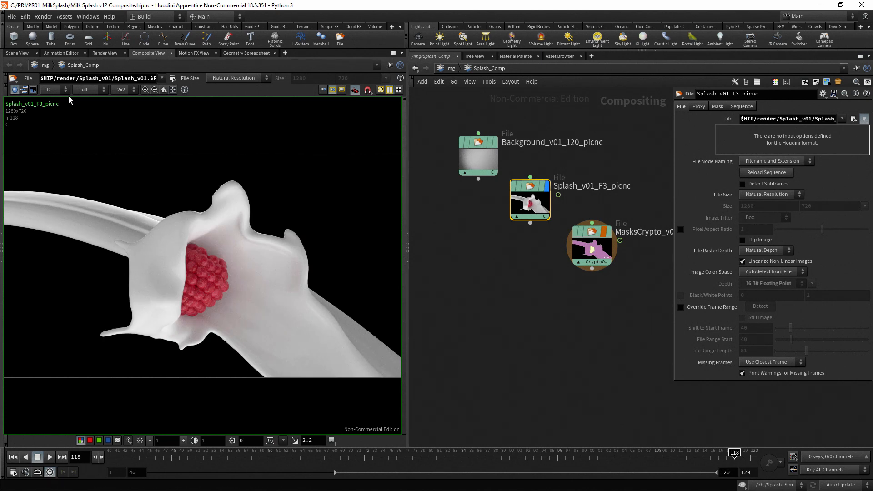
- View the splash render's direct_diffuse, direct_reflect and indirect_diffuse image planes in the composite view
{"action": "left_click", "coordinate": [93, 90]}
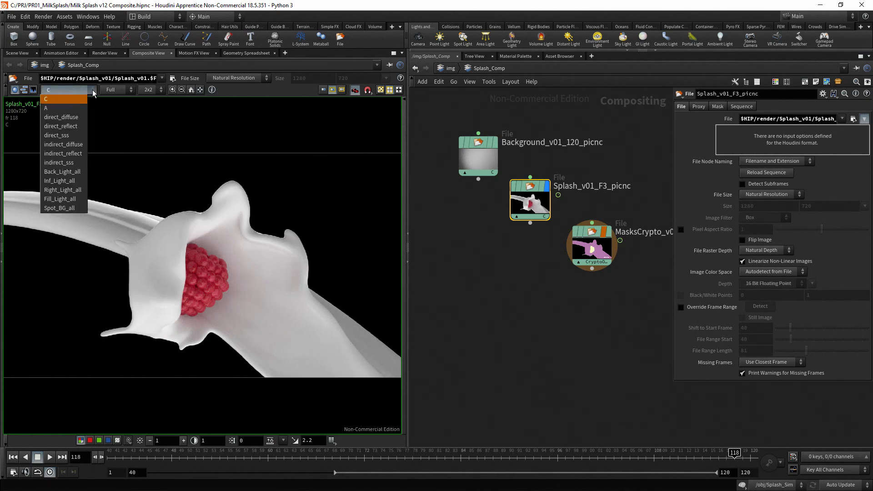
{"action": "left_click", "coordinate": [77, 118]}
{"action": "left_click", "coordinate": [93, 90]}
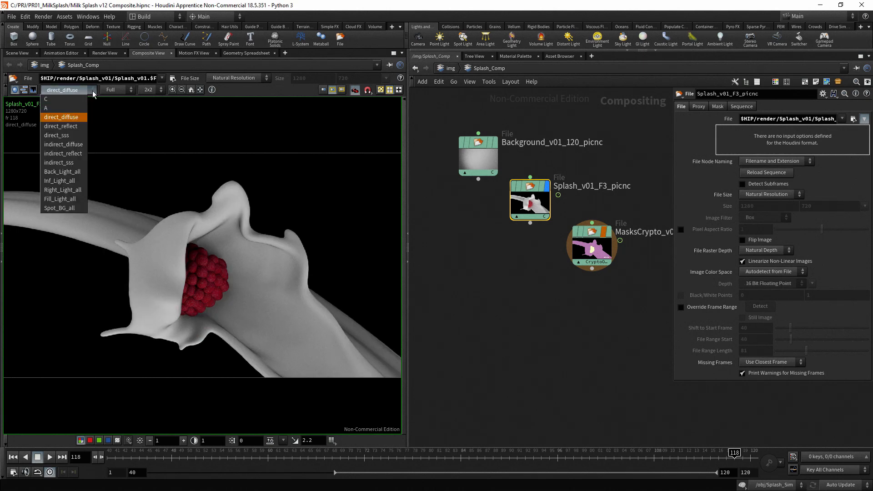
{"action": "left_click", "coordinate": [79, 126]}
{"action": "left_click", "coordinate": [94, 90]}
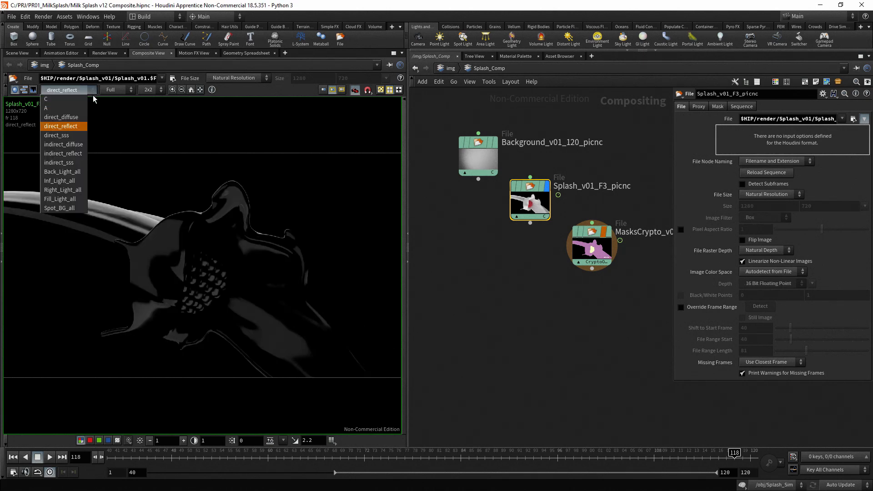
{"action": "left_click", "coordinate": [68, 154]}
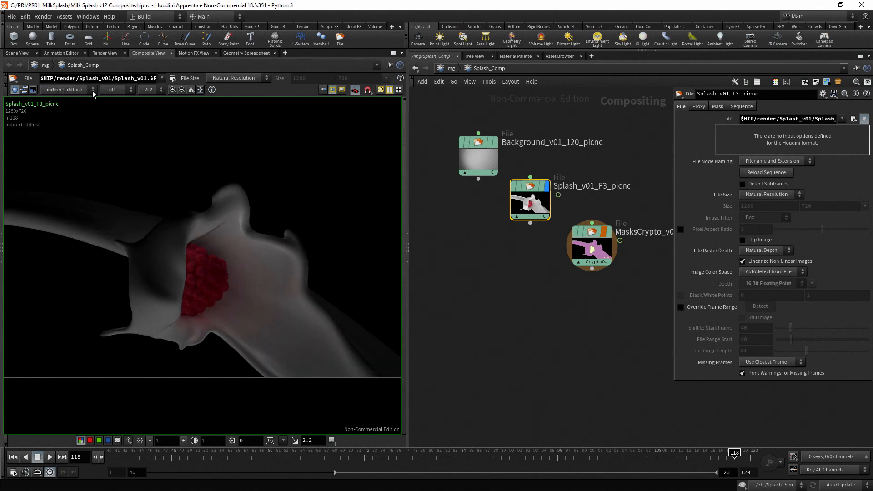
- View the splash render's Back_Light_all and Right_Light_all planes, and return the composite view to the C plane
{"action": "left_click", "coordinate": [93, 90]}
{"action": "left_click", "coordinate": [78, 172]}
{"action": "left_click", "coordinate": [93, 90]}
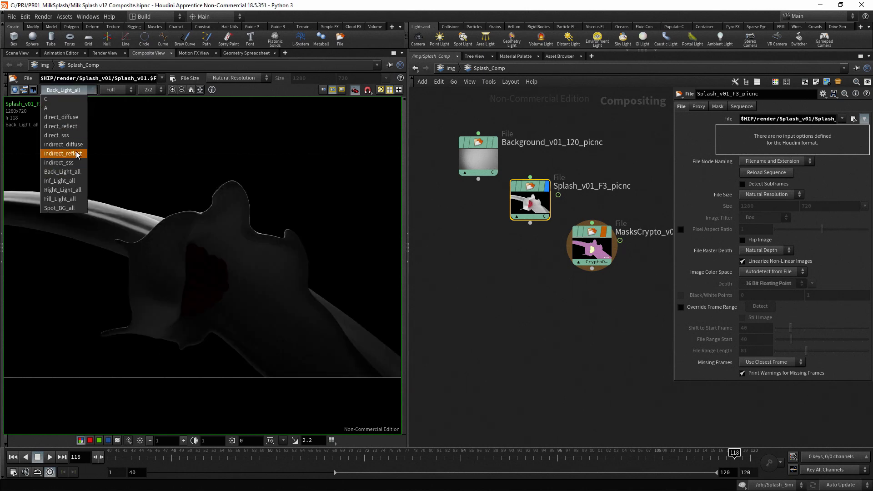
{"action": "left_click", "coordinate": [77, 194]}
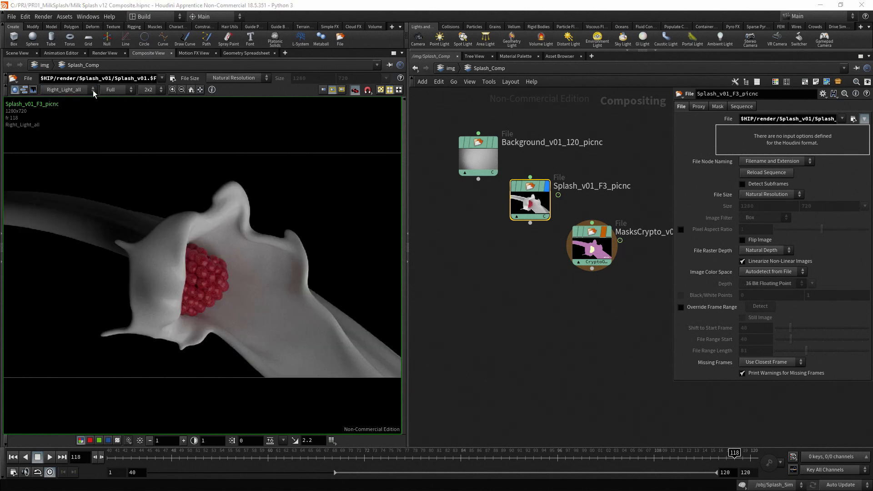
{"action": "left_click", "coordinate": [68, 90]}
{"action": "left_click", "coordinate": [68, 99]}
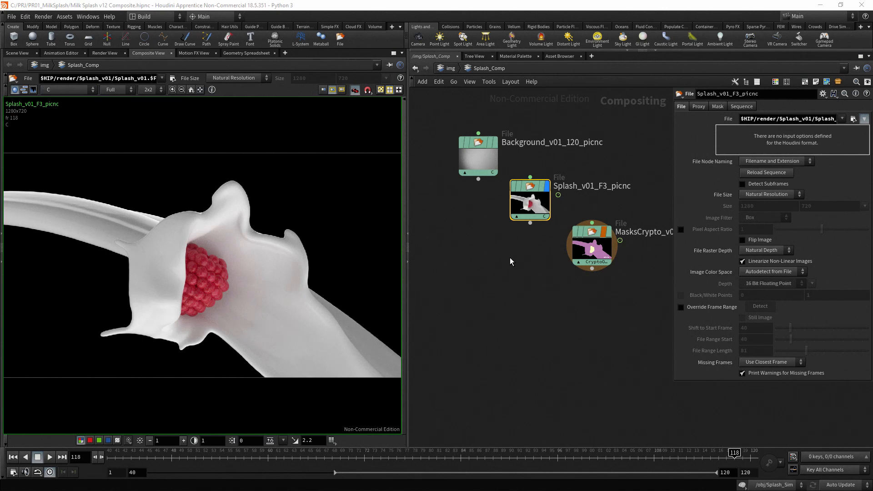
- Display the MasksCrypto_v01 node and scrub through its animated masks, finishing at frame 120
{"action": "left_click", "coordinate": [588, 241]}
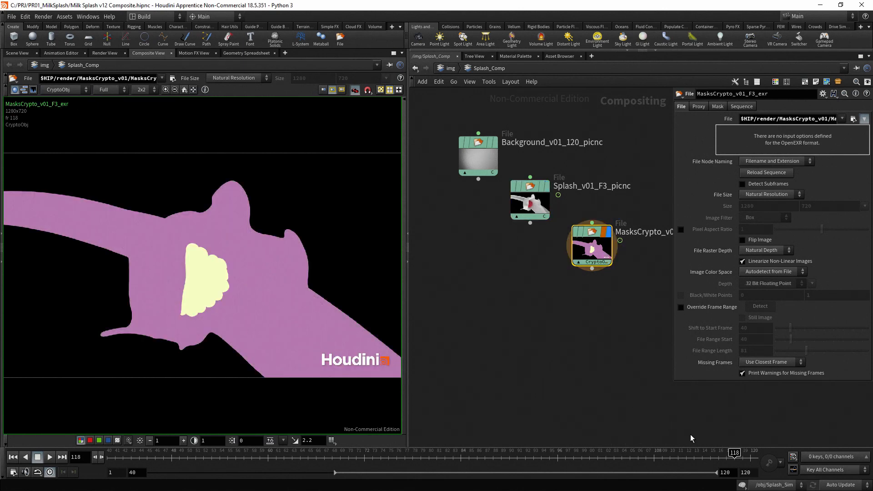
{"action": "left_click_drag", "start_coordinate": [671, 456], "coordinate": [545, 454]}
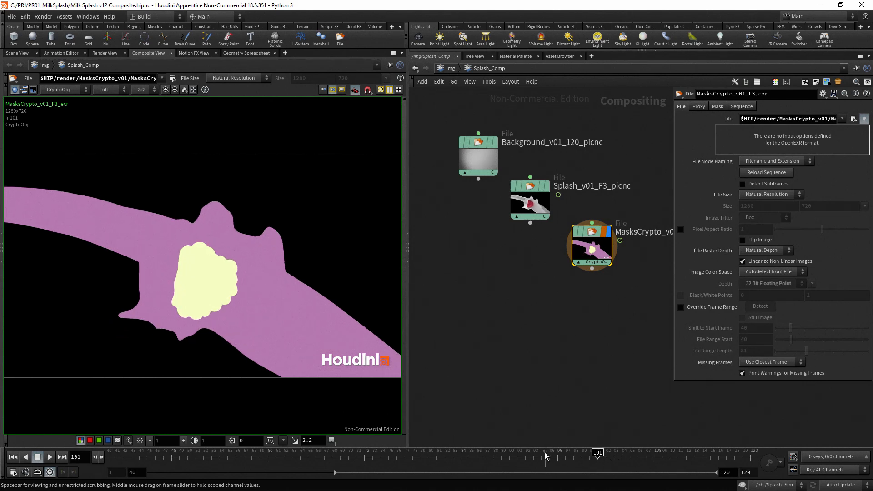
{"action": "left_click", "coordinate": [749, 453]}
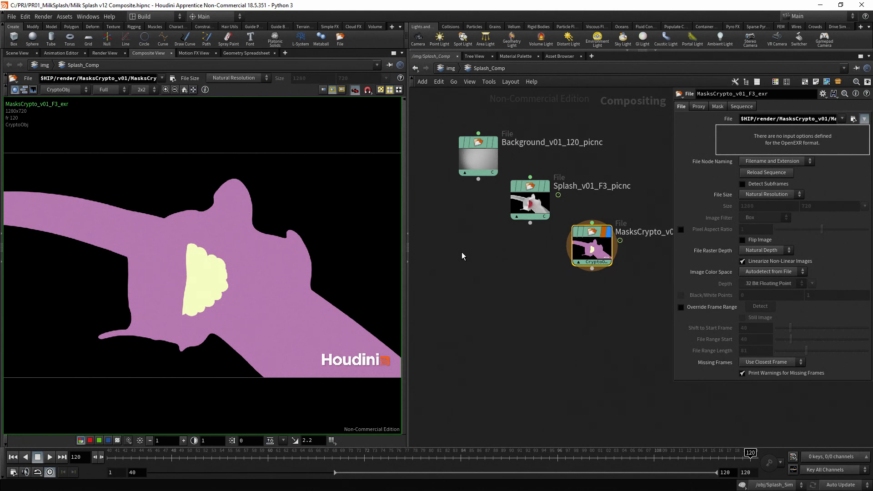
- Add a Layer node with the background as first input and the splash as second, using Over as the global operation
{"action": "key", "text": "Tab"}
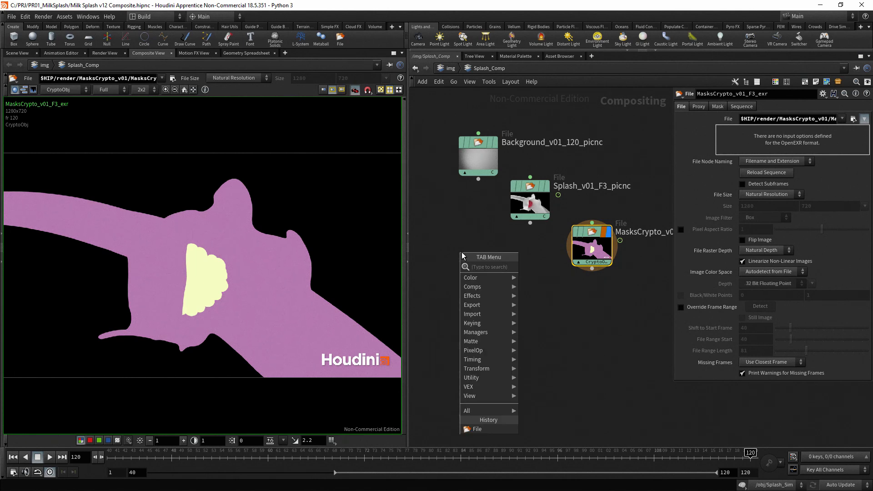
{"action": "mouse_move", "coordinate": [497, 288]}
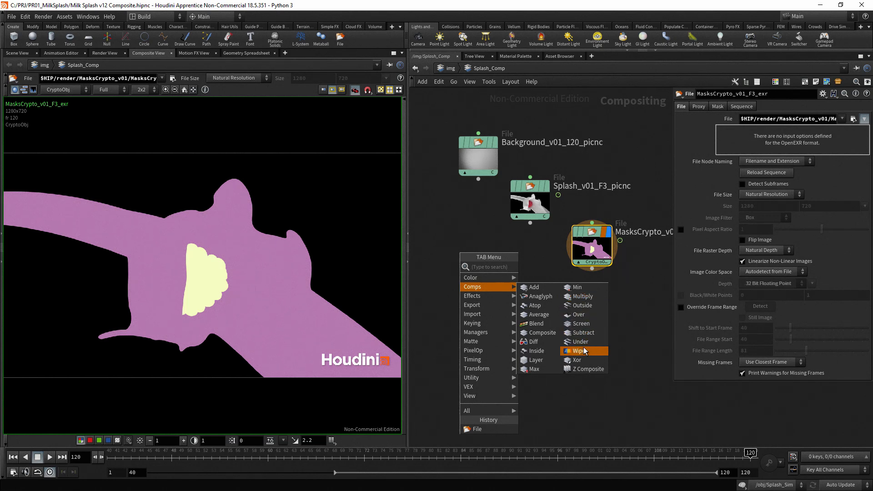
{"action": "left_click", "coordinate": [549, 360]}
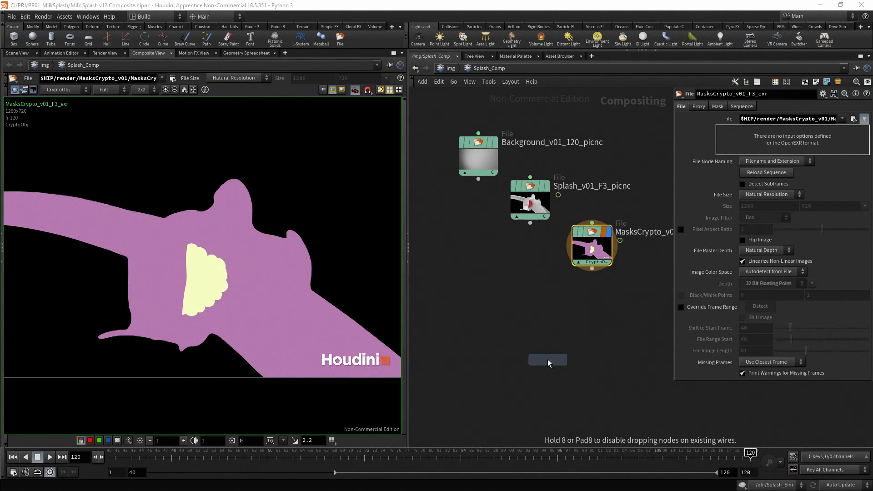
{"action": "left_click", "coordinate": [517, 311]}
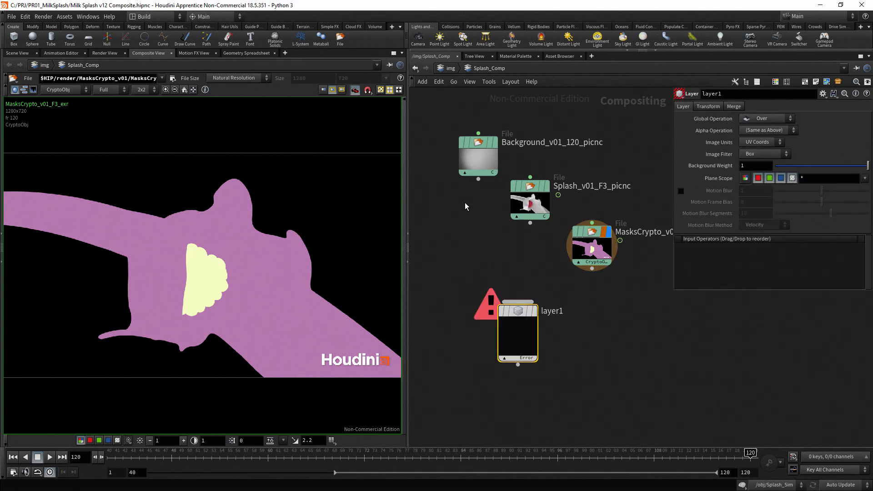
{"action": "left_click_drag", "start_coordinate": [479, 179], "coordinate": [518, 301]}
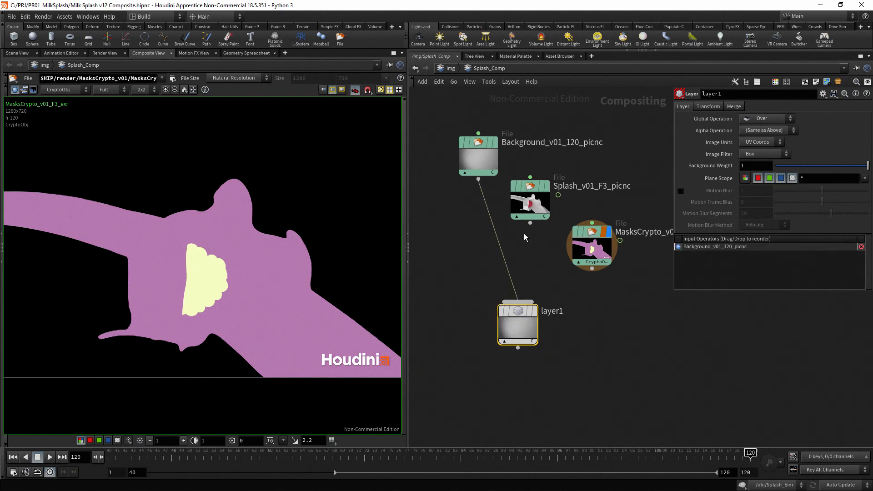
{"action": "left_click_drag", "start_coordinate": [532, 237], "coordinate": [499, 301]}
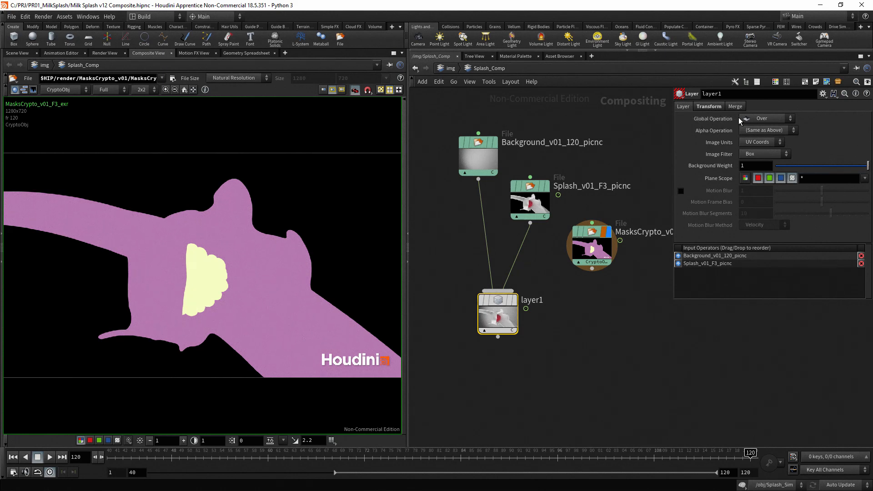
{"action": "left_click", "coordinate": [788, 120]}
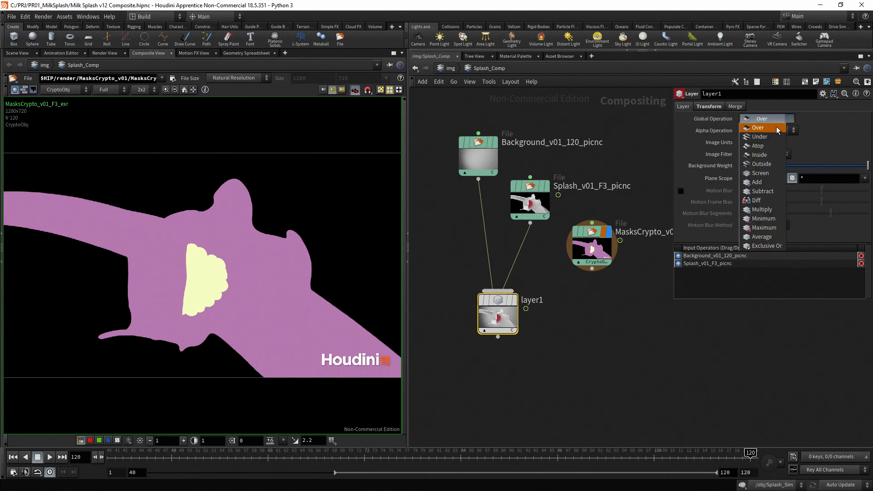
{"action": "left_click", "coordinate": [777, 129]}
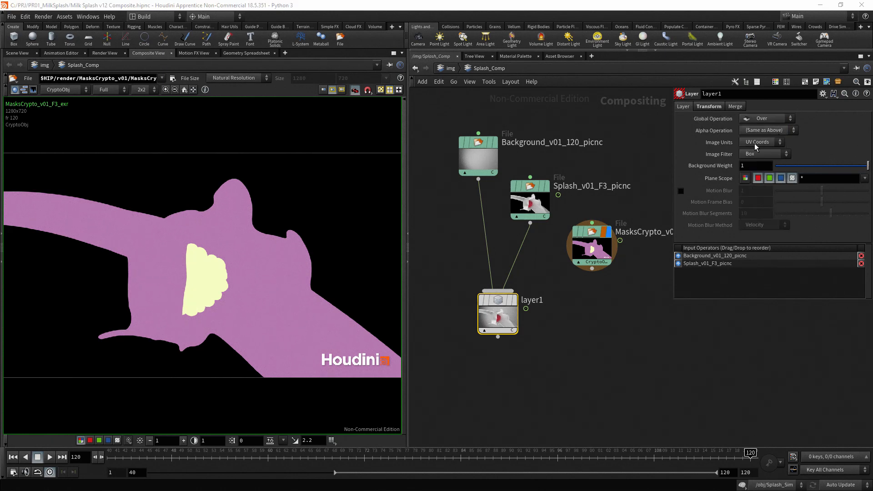
- Display the background, the splash and the Layer node in turn, ending on the layered result with the parameter dialog hidden
{"action": "left_click", "coordinate": [496, 145]}
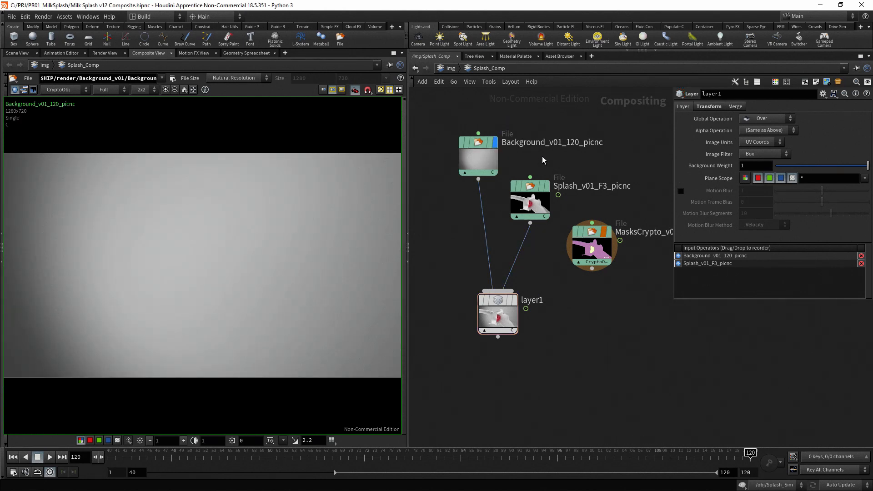
{"action": "left_click", "coordinate": [548, 187]}
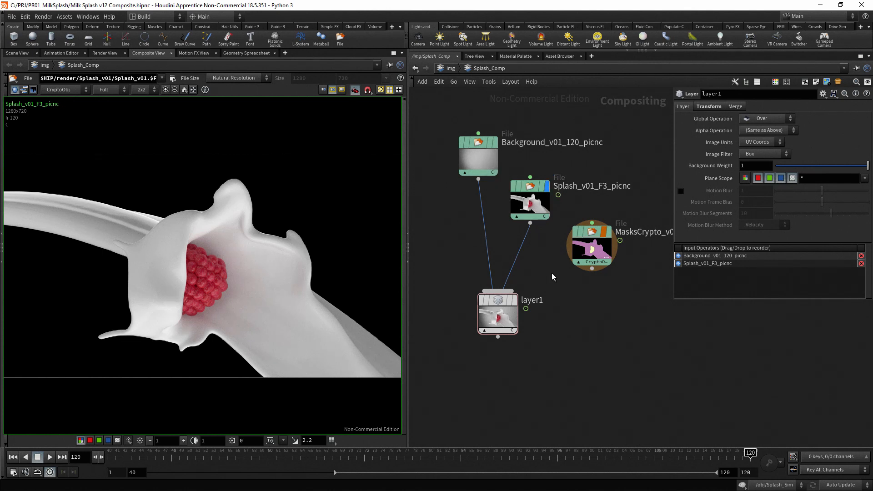
{"action": "left_click", "coordinate": [517, 304]}
{"action": "key", "text": "p"}
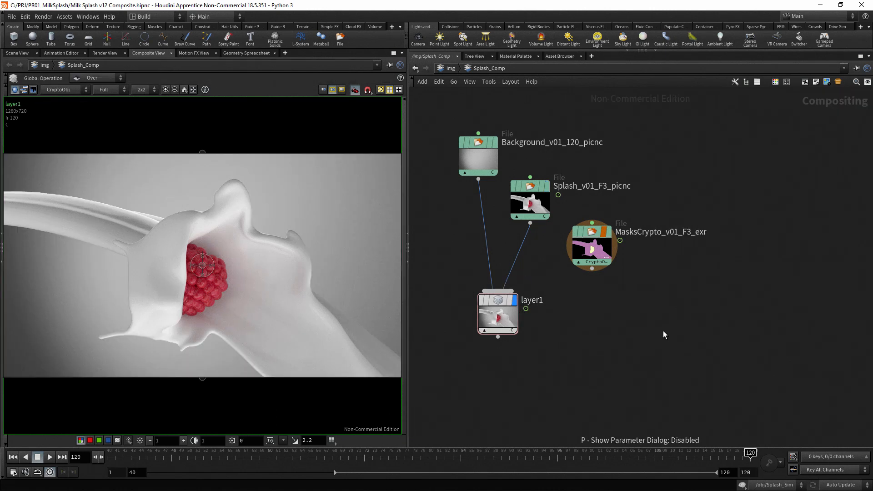
{"action": "key", "text": "h"}
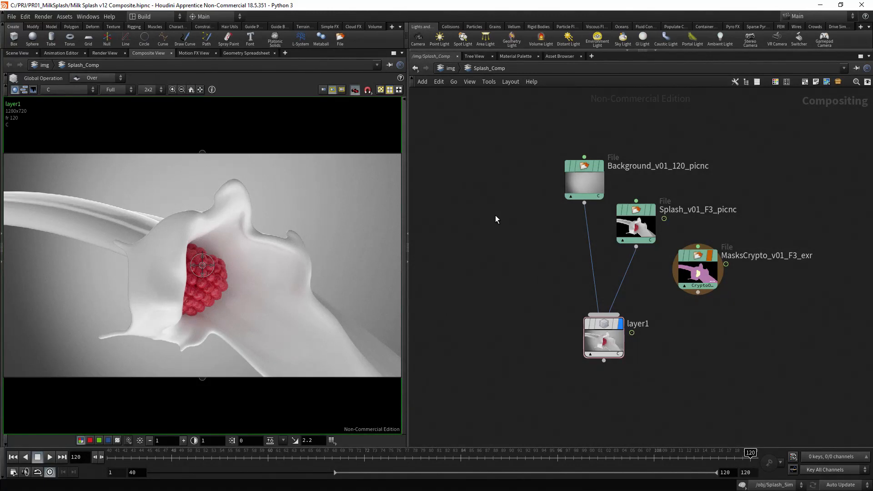
- Insert a Levels node between the background and the Layer node, and place the background node directly above it
{"action": "key", "text": "Tab"}
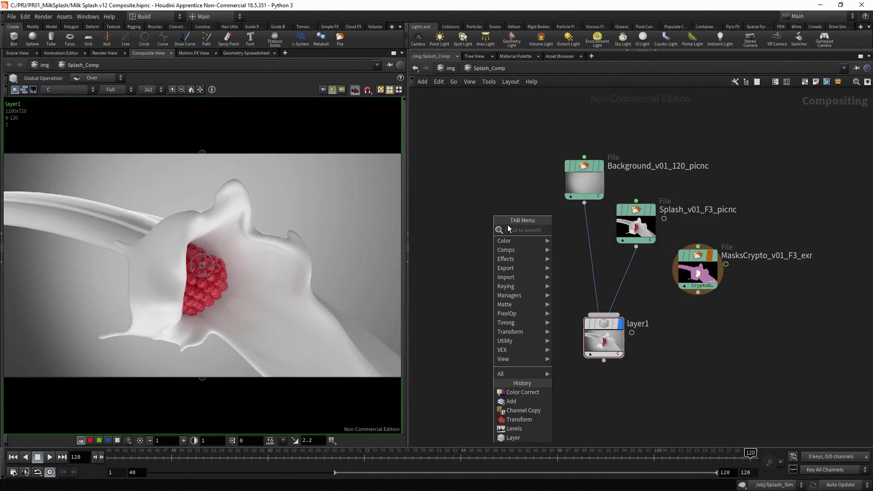
{"action": "mouse_move", "coordinate": [522, 240]}
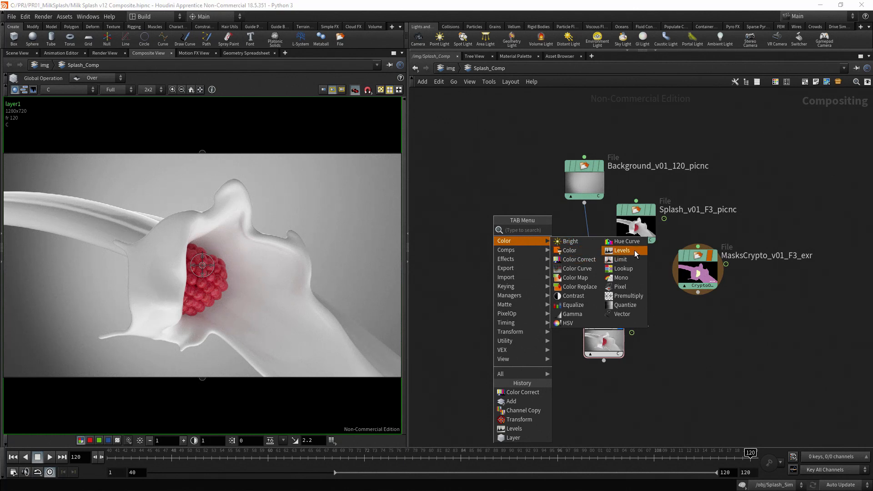
{"action": "left_click", "coordinate": [634, 250]}
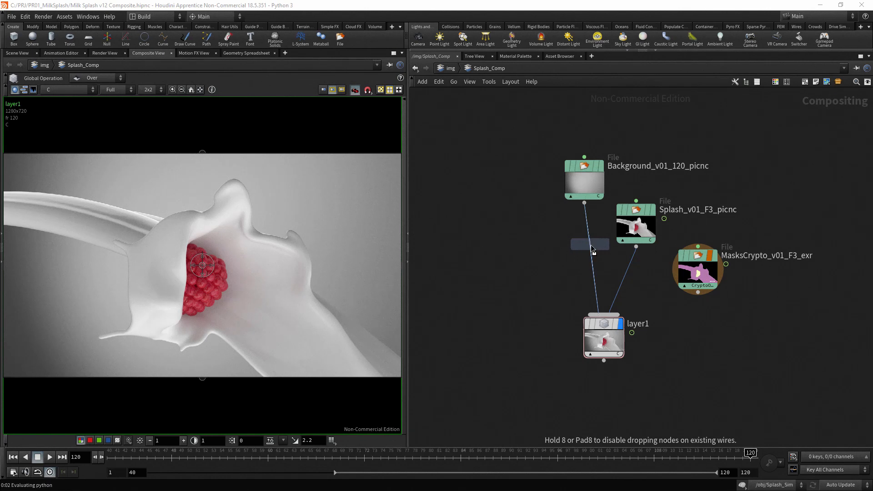
{"action": "left_click", "coordinate": [586, 245]}
{"action": "left_click_drag", "start_coordinate": [573, 248], "coordinate": [485, 235]}
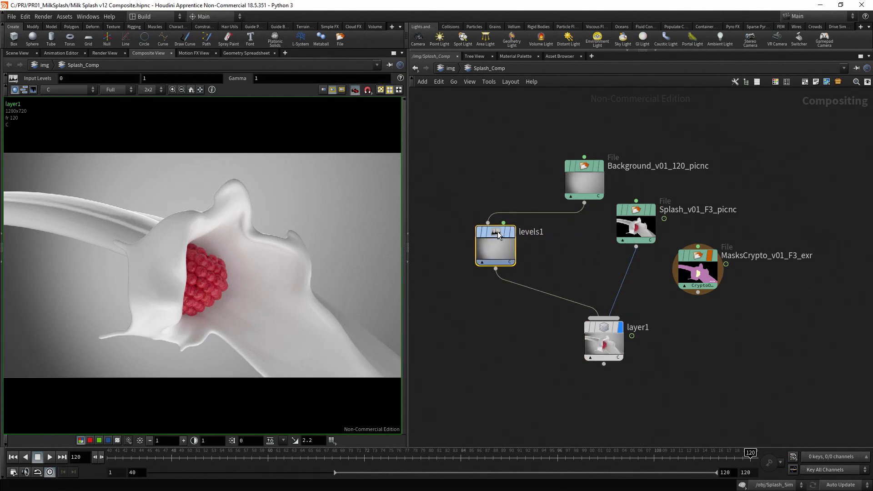
{"action": "left_click_drag", "start_coordinate": [587, 170], "coordinate": [498, 164]}
- Spread out the network by moving the MasksCrypto_v01 node aside and the Layer node further down
{"action": "scroll", "coordinate": [575, 244], "scroll_direction": "down", "scroll_amount": 4}
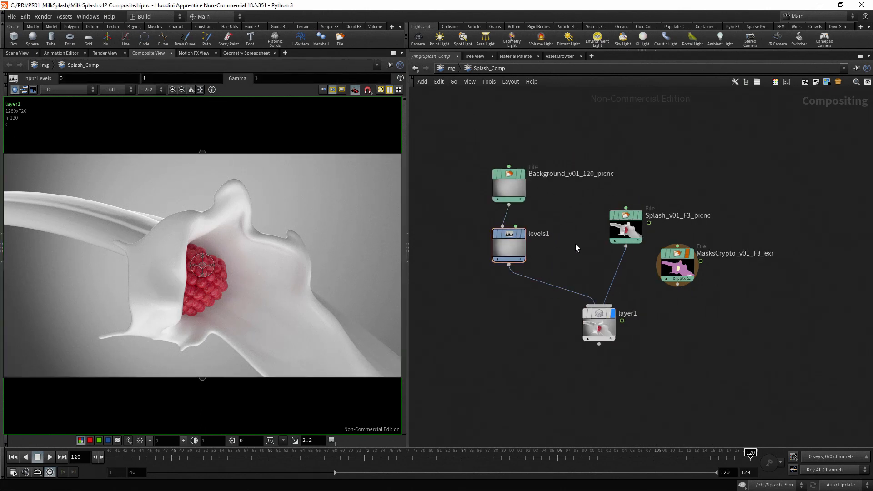
{"action": "middle_click_drag", "start_coordinate": [576, 244], "coordinate": [544, 200]}
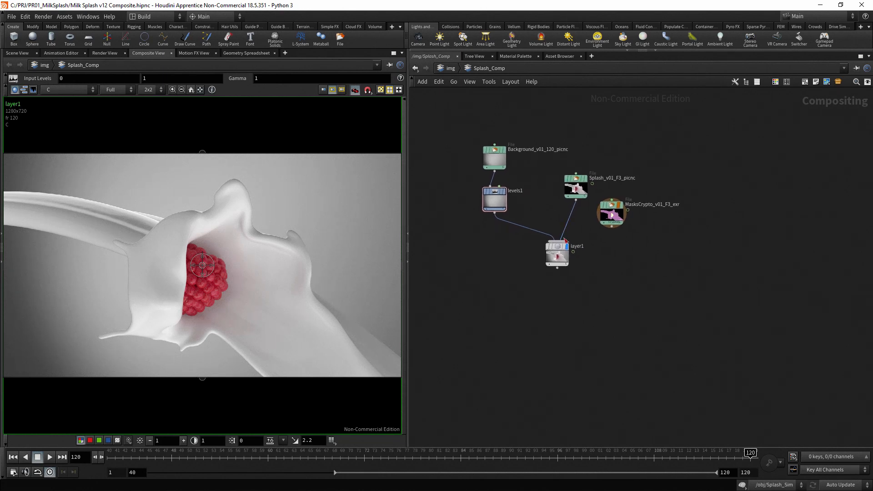
{"action": "left_click_drag", "start_coordinate": [611, 211], "coordinate": [675, 287]}
{"action": "left_click_drag", "start_coordinate": [559, 255], "coordinate": [556, 300]}
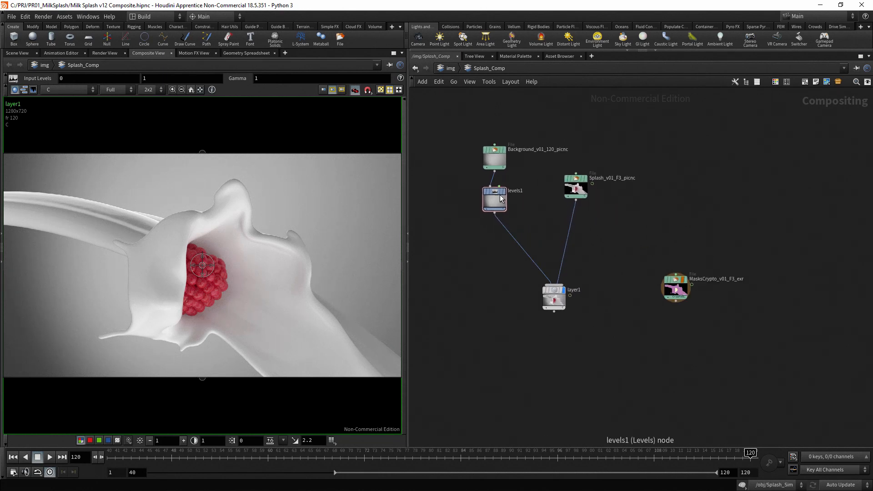
- Show the background Levels node's parameters and set its gamma to 1.1
{"action": "left_click", "coordinate": [495, 199]}
{"action": "key", "text": "p"}
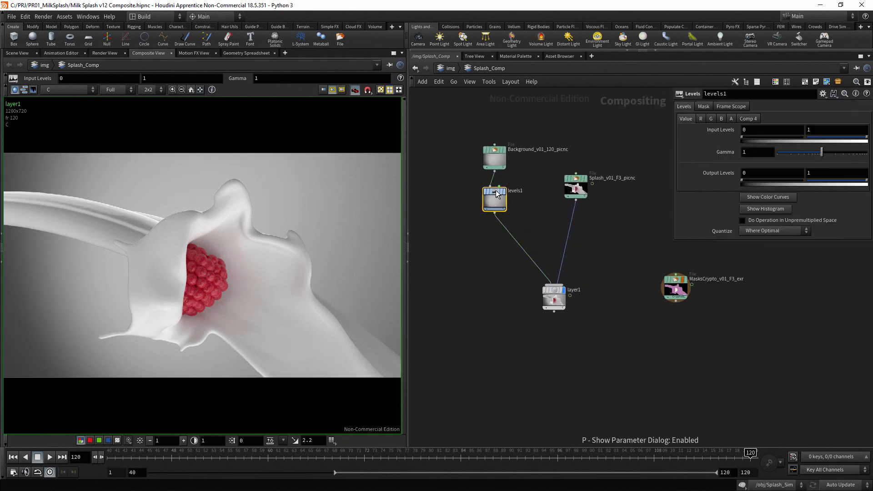
{"action": "left_click", "coordinate": [751, 151]}
{"action": "scroll", "coordinate": [751, 152], "scroll_direction": "up", "scroll_amount": 3}
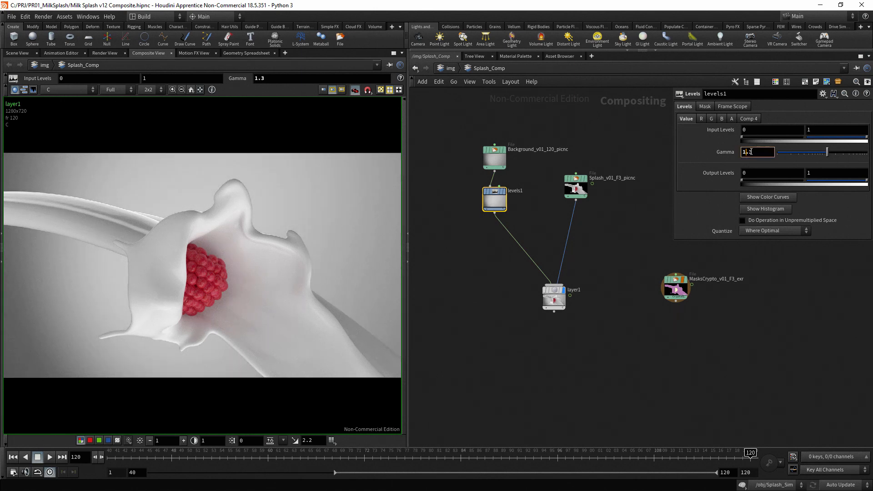
{"action": "scroll", "coordinate": [751, 152], "scroll_direction": "up", "scroll_amount": 1}
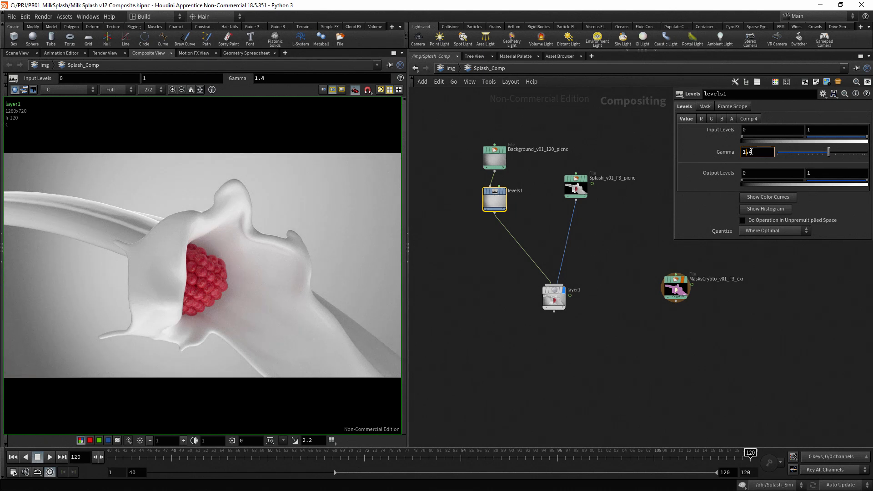
{"action": "scroll", "coordinate": [751, 151], "scroll_direction": "down", "scroll_amount": 3}
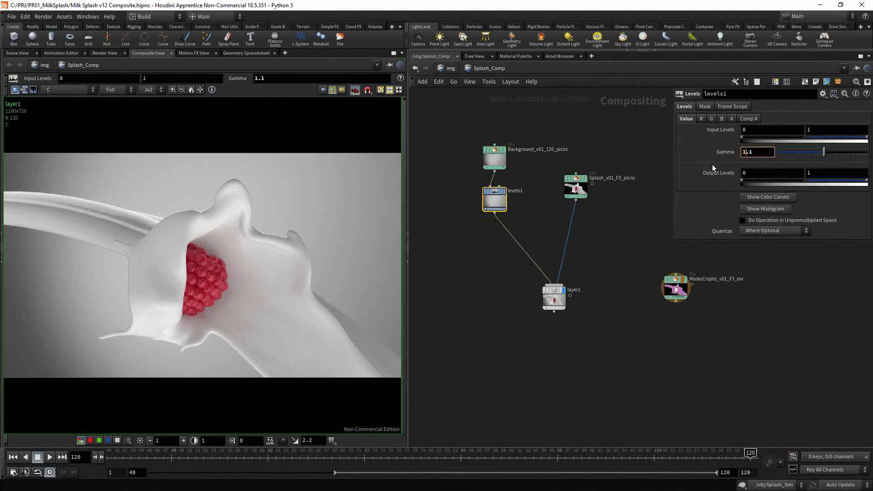
{"action": "left_click", "coordinate": [637, 160]}
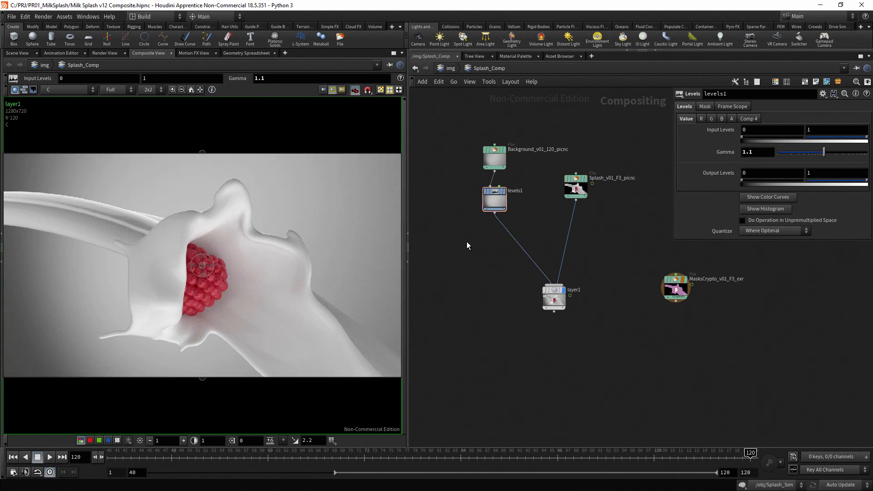
- Insert a Transform node between the background's Levels node and the Layer node, and set its horizontal scale to 1.1
{"action": "key", "text": "Tab"}
{"action": "mouse_move", "coordinate": [508, 362]}
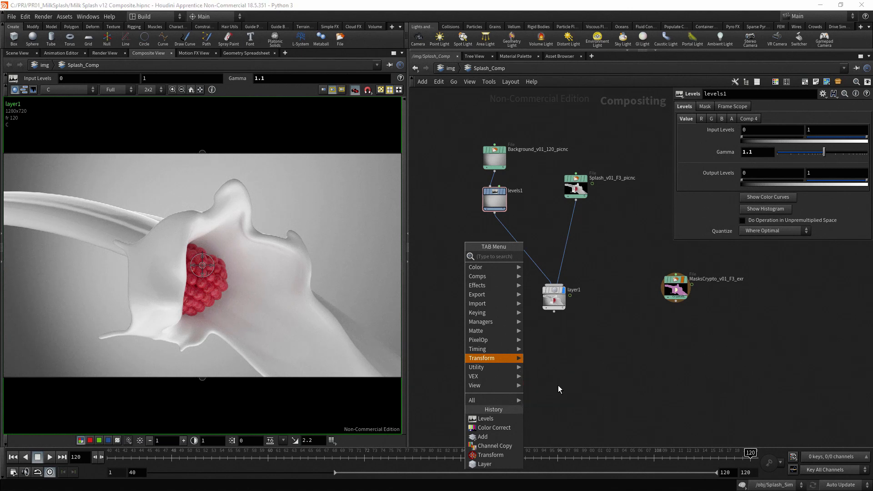
{"action": "left_click", "coordinate": [514, 236]}
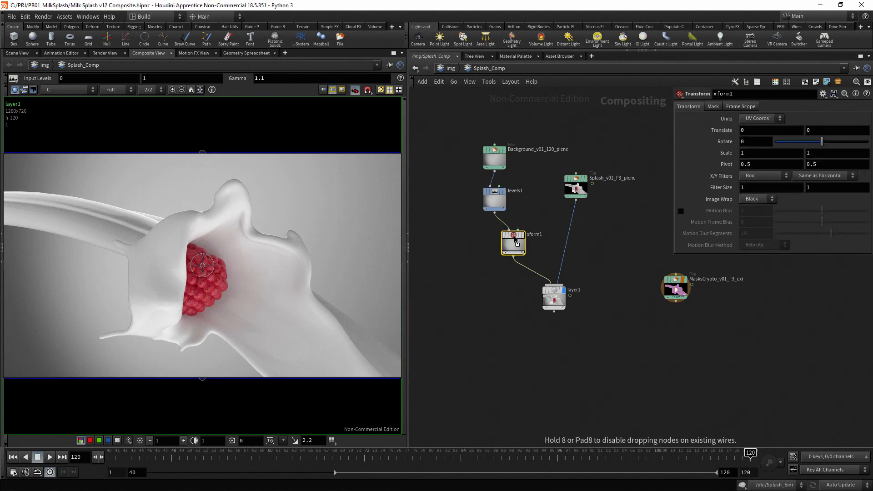
{"action": "left_click_drag", "start_coordinate": [515, 239], "coordinate": [498, 233]}
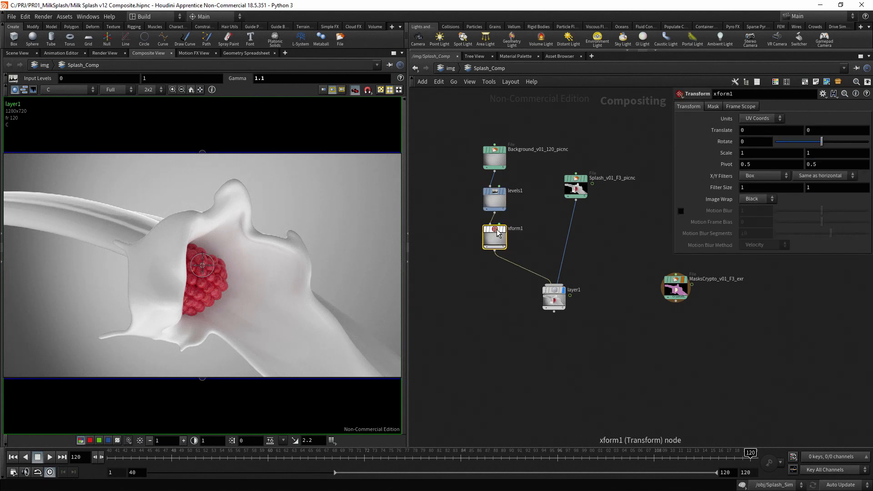
{"action": "left_click", "coordinate": [756, 153]}
{"action": "type", "text": ".1"}
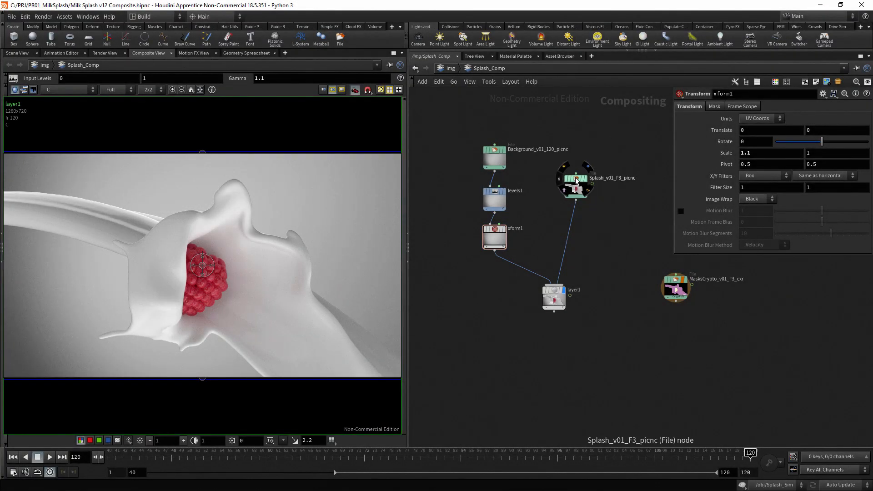
- Move the splash node level with the background node and the Layer node further down, and add a Channel Copy node beside the splash wire
{"action": "left_click_drag", "start_coordinate": [576, 189], "coordinate": [607, 160]}
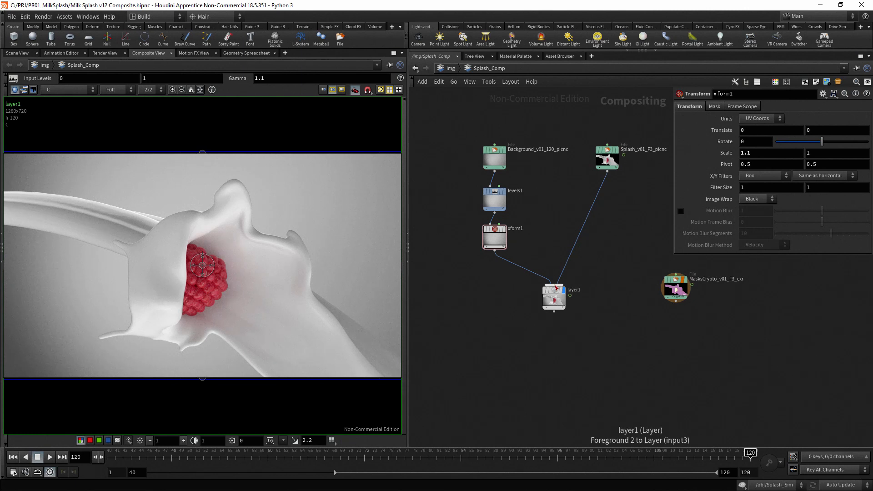
{"action": "left_click_drag", "start_coordinate": [555, 293], "coordinate": [601, 381]}
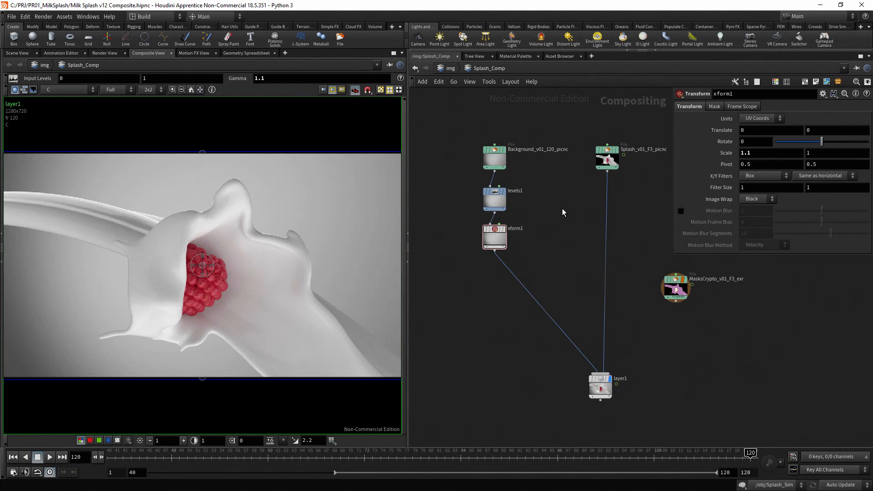
{"action": "key", "text": "Tab"}
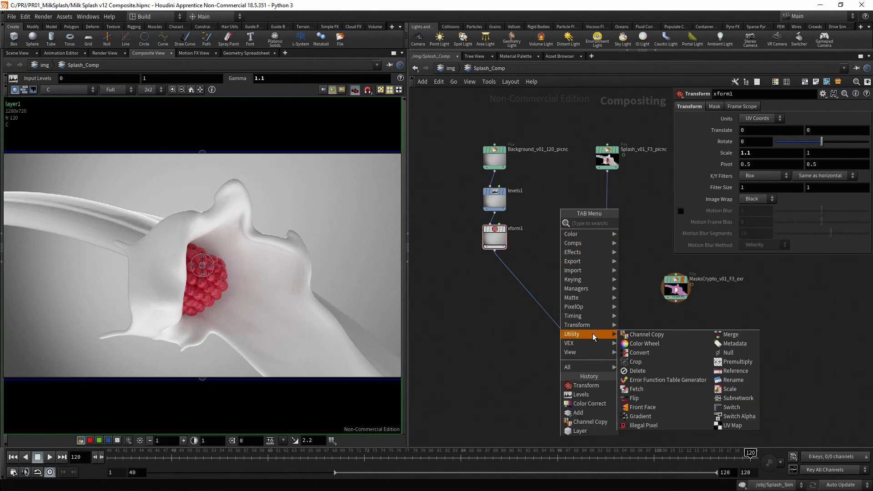
{"action": "mouse_move", "coordinate": [584, 334]}
{"action": "left_click", "coordinate": [680, 336]}
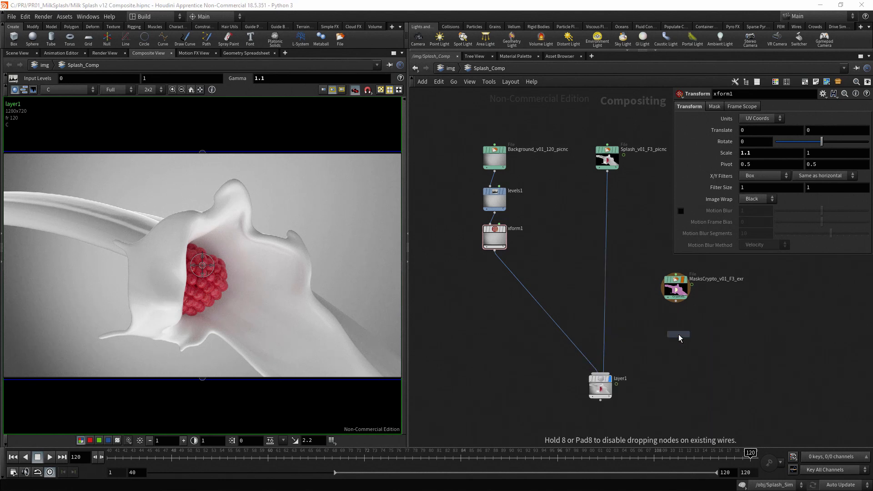
{"action": "left_click", "coordinate": [580, 202]}
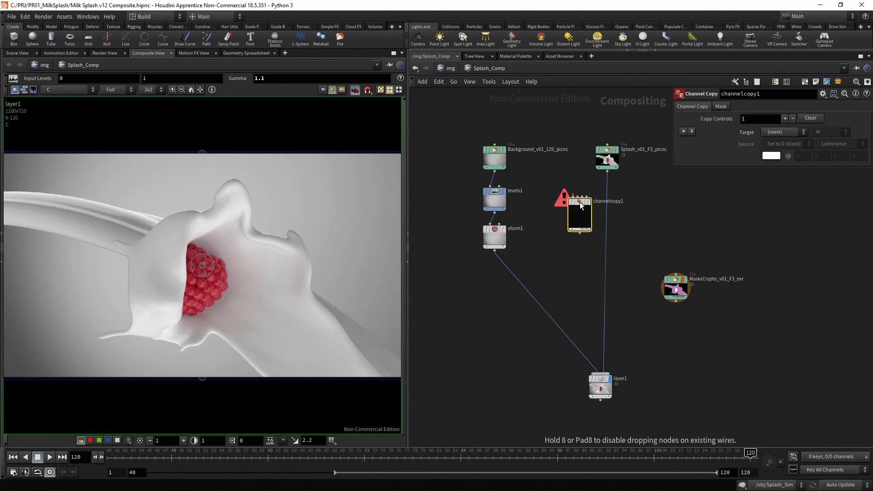
- Wire the splash node into the Channel Copy node's first input and display the Channel Copy result
{"action": "left_click", "coordinate": [608, 172]}
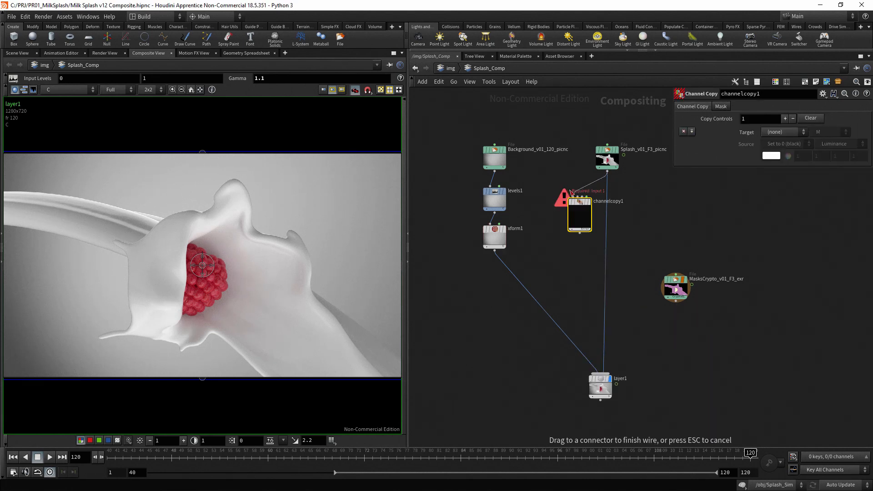
{"action": "left_click", "coordinate": [576, 200]}
{"action": "left_click_drag", "start_coordinate": [581, 212], "coordinate": [577, 193]}
{"action": "left_click", "coordinate": [587, 193]}
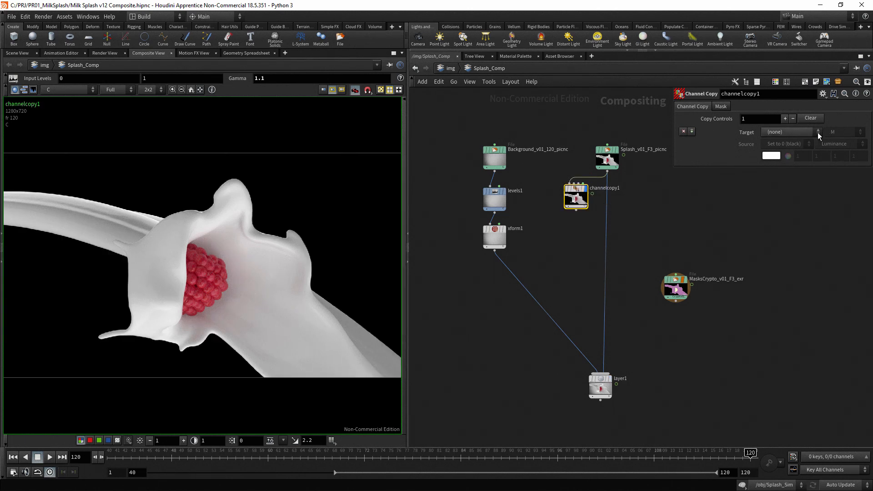
- Set the channel copy to target C with Input 1: Fill_Light_all as its source
{"action": "left_click", "coordinate": [818, 132]}
{"action": "left_click", "coordinate": [784, 159]}
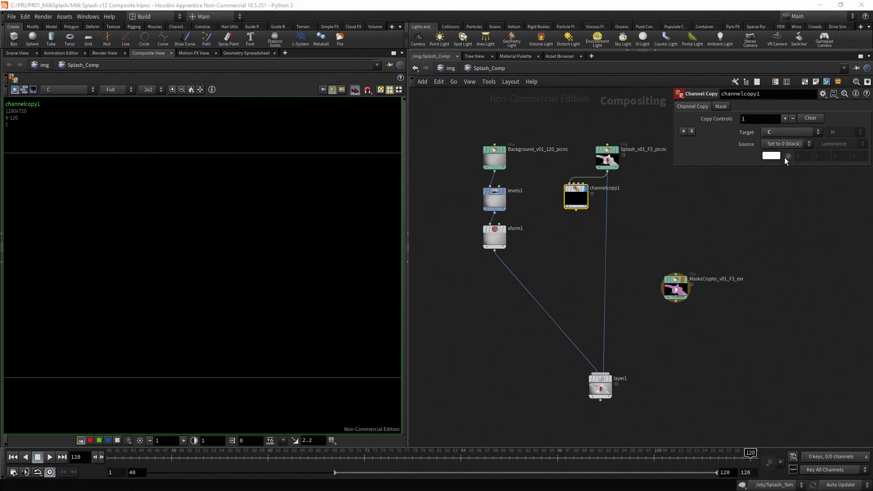
{"action": "left_click", "coordinate": [808, 143]}
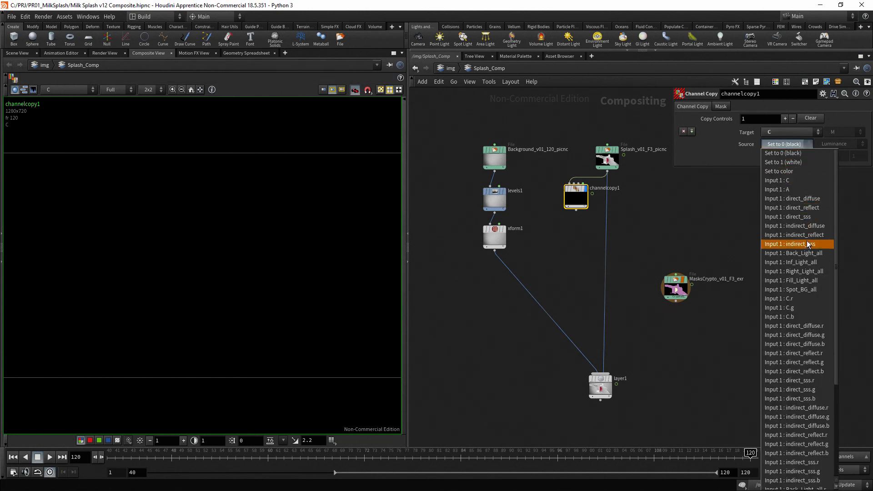
{"action": "left_click", "coordinate": [821, 280]}
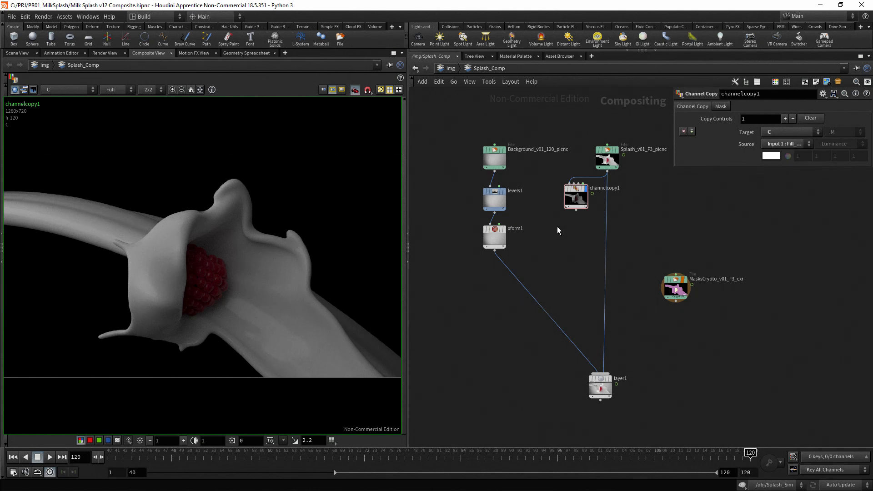
- Place an Add compositing node below the Channel Copy node
{"action": "key", "text": "Tab"}
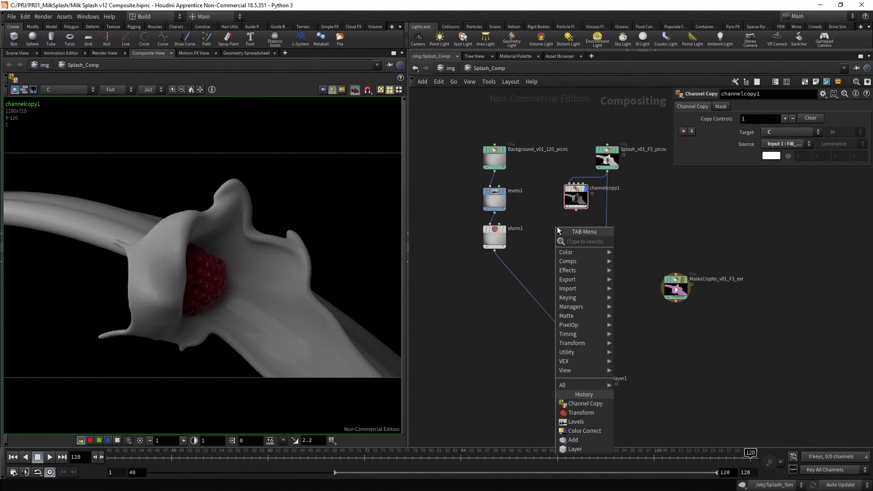
{"action": "mouse_move", "coordinate": [590, 260]}
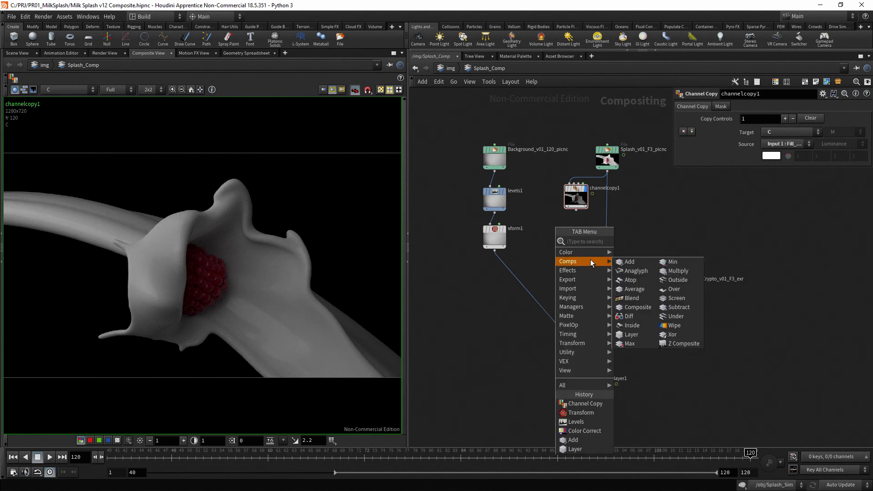
{"action": "left_click", "coordinate": [642, 261]}
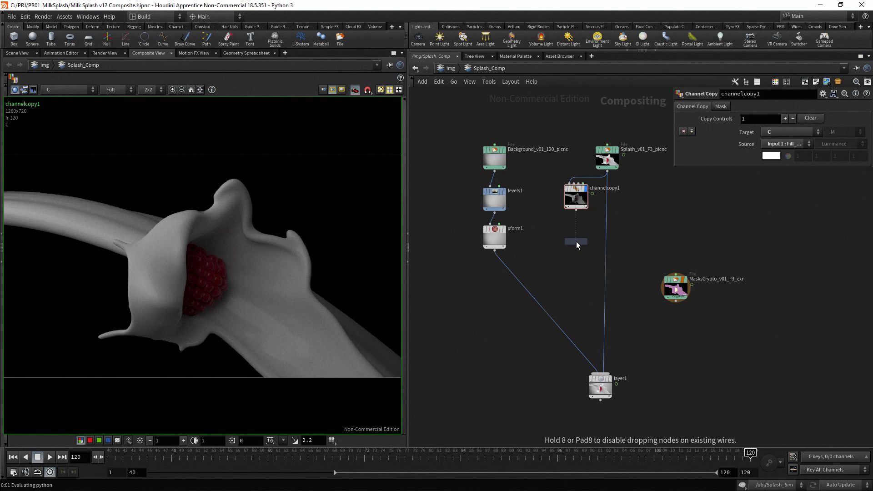
{"action": "left_click", "coordinate": [577, 241]}
{"action": "mouse_move", "coordinate": [574, 238]}
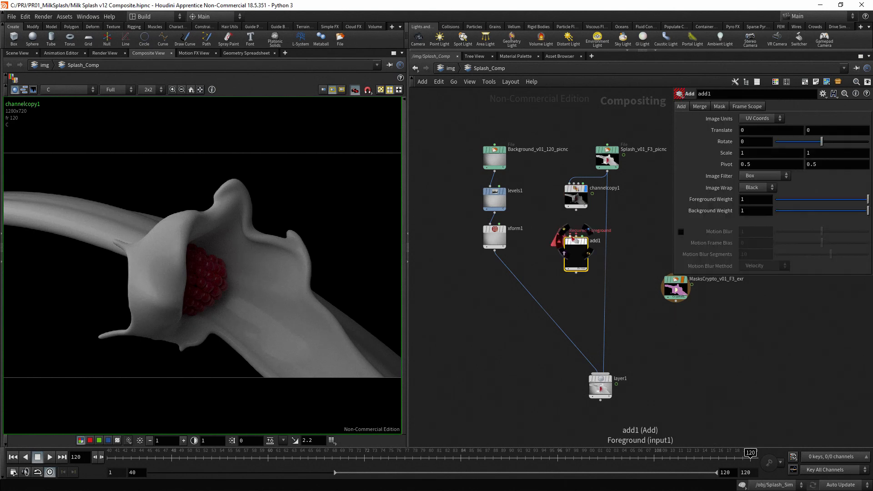
- Wire Channel Copy as the Add node's foreground and the splash as its background, and insert the node on the wire to the Layer node
{"action": "left_click", "coordinate": [577, 210]}
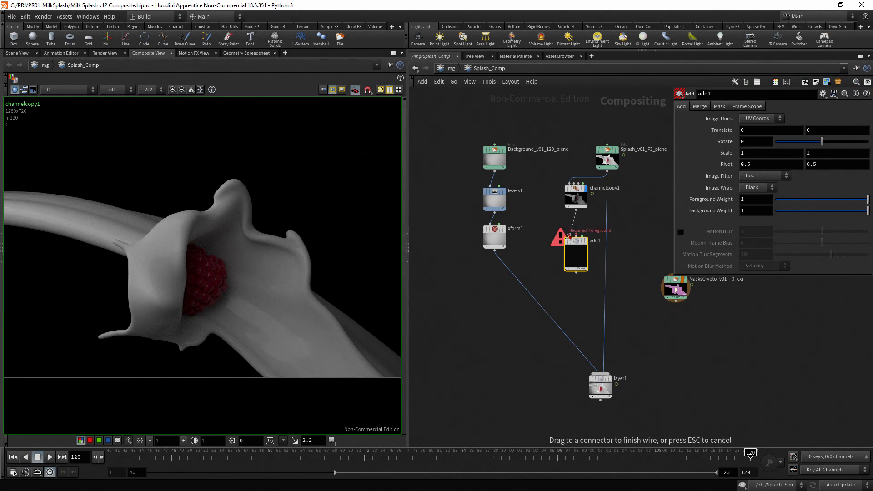
{"action": "left_click", "coordinate": [569, 236]}
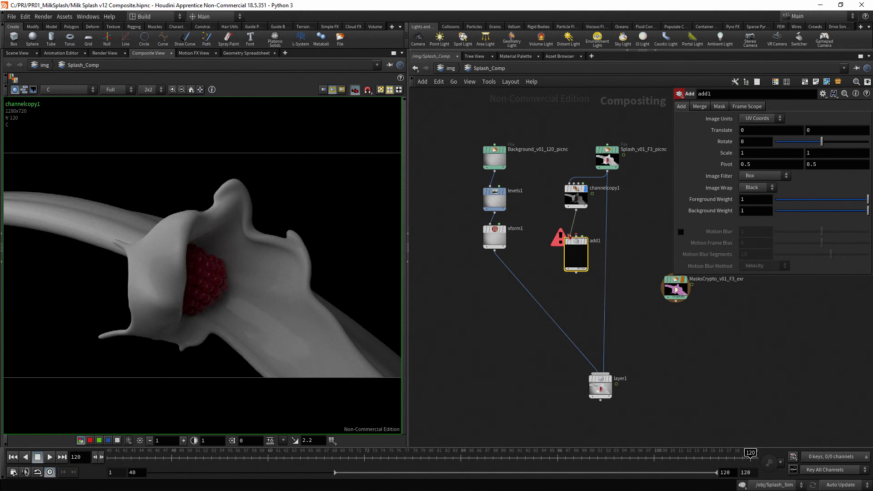
{"action": "left_click", "coordinate": [607, 172]}
{"action": "left_click", "coordinate": [576, 236]}
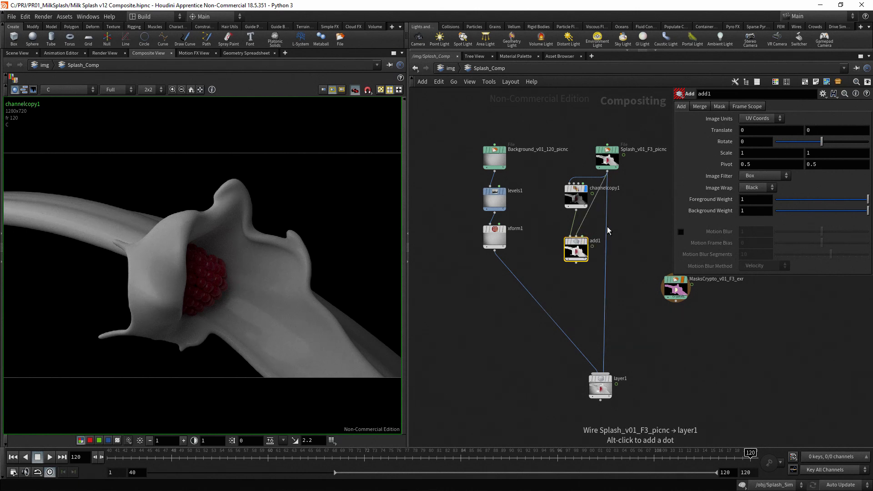
{"action": "mouse_move", "coordinate": [606, 228]}
{"action": "left_mouse_down"}
{"action": "mouse_move", "coordinate": [585, 277]}
{"action": "mouse_move", "coordinate": [576, 263]}
{"action": "mouse_move", "coordinate": [607, 222]}
{"action": "left_mouse_up"}
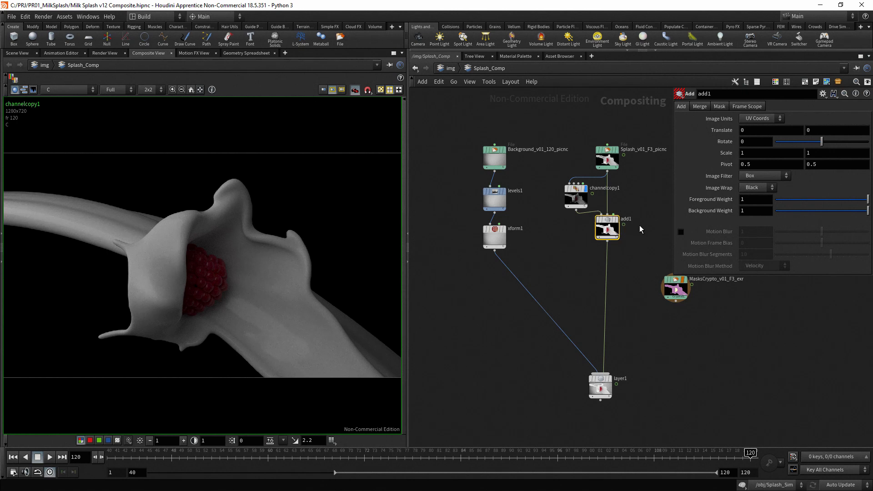
- Display the Add node's result and set its foreground weight to 0.2
{"action": "left_click", "coordinate": [617, 220]}
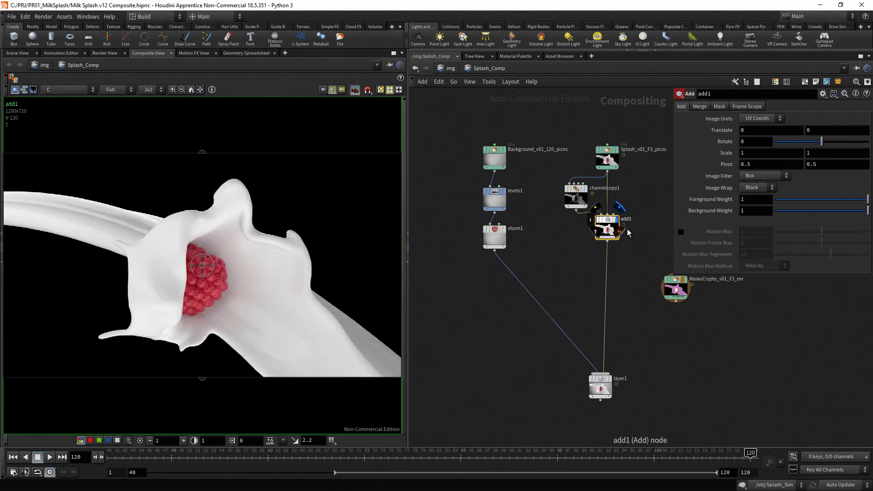
{"action": "left_click", "coordinate": [754, 199]}
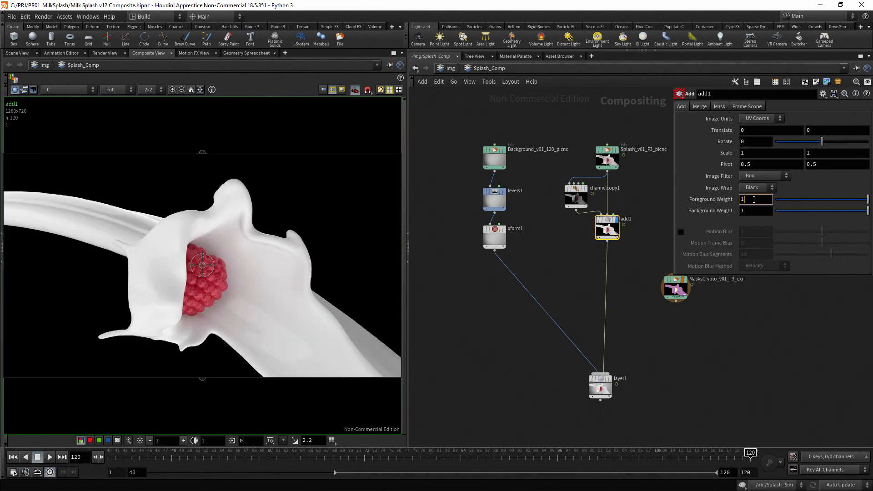
{"action": "scroll", "coordinate": [753, 200], "scroll_direction": "down", "scroll_amount": 6}
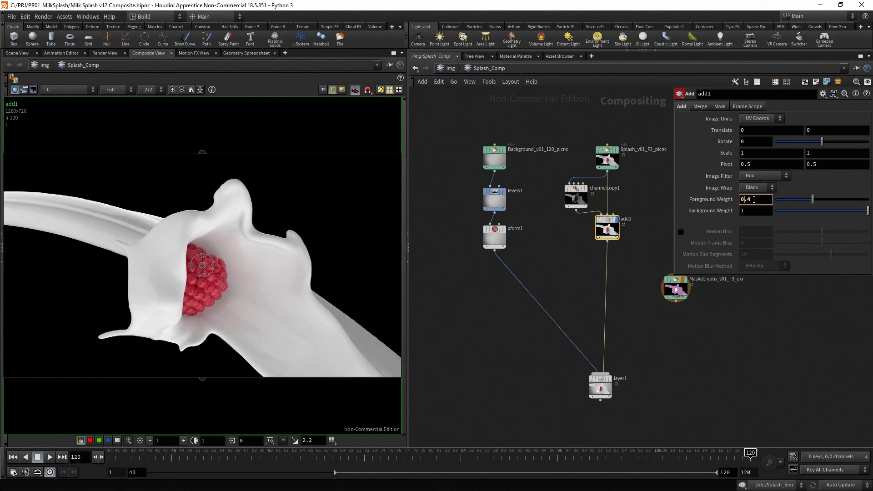
{"action": "scroll", "coordinate": [754, 199], "scroll_direction": "down", "scroll_amount": 3}
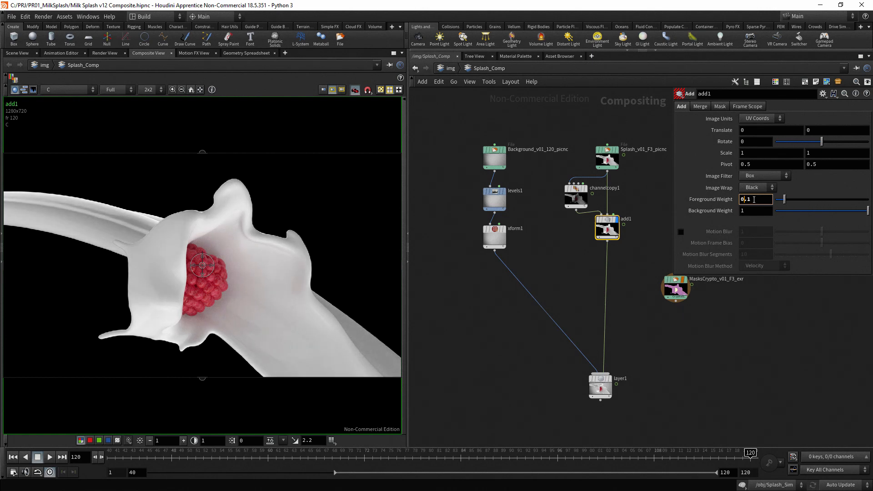
{"action": "scroll", "coordinate": [754, 199], "scroll_direction": "up", "scroll_amount": 5}
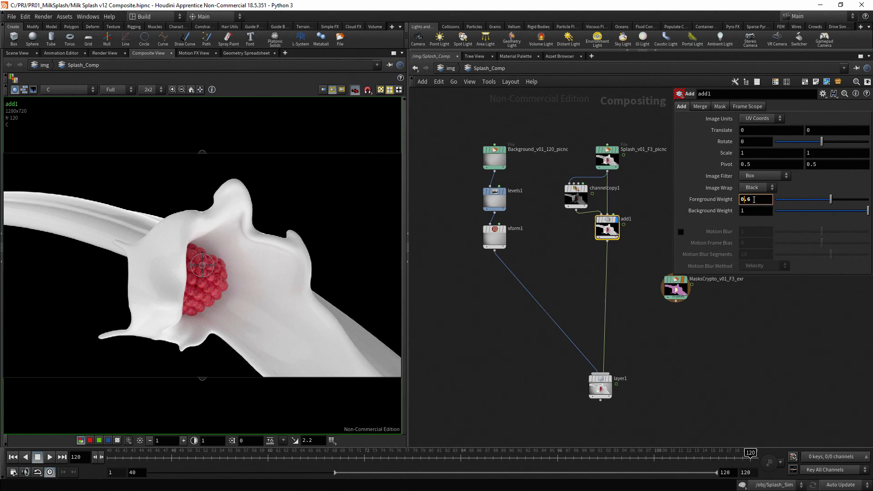
{"action": "scroll", "coordinate": [753, 199], "scroll_direction": "down", "scroll_amount": 4}
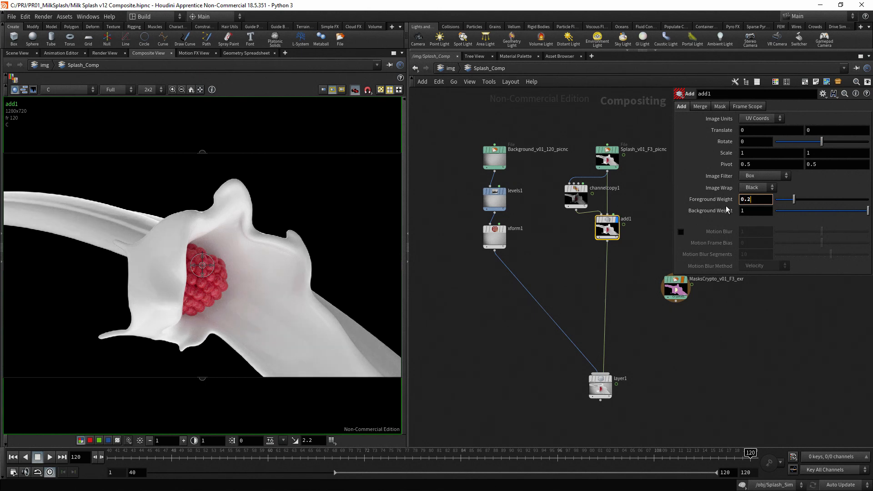
{"action": "left_click", "coordinate": [653, 228]}
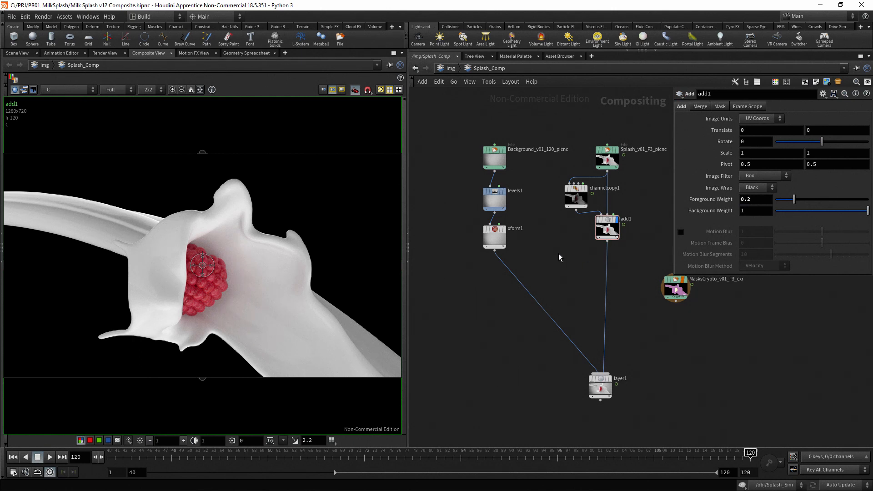
- Insert a Color Correct node between the Add node and the Layer node, and display its result
{"action": "key", "text": "Tab"}
{"action": "mouse_move", "coordinate": [587, 277]}
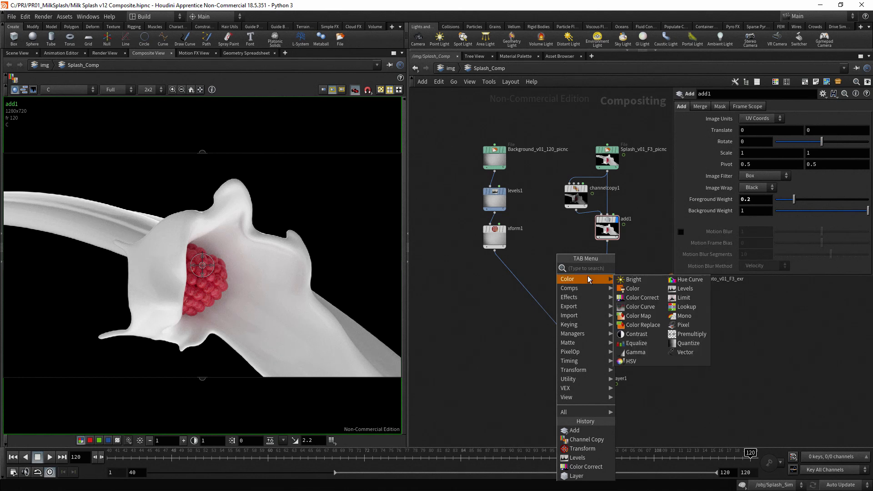
{"action": "left_click", "coordinate": [661, 300]}
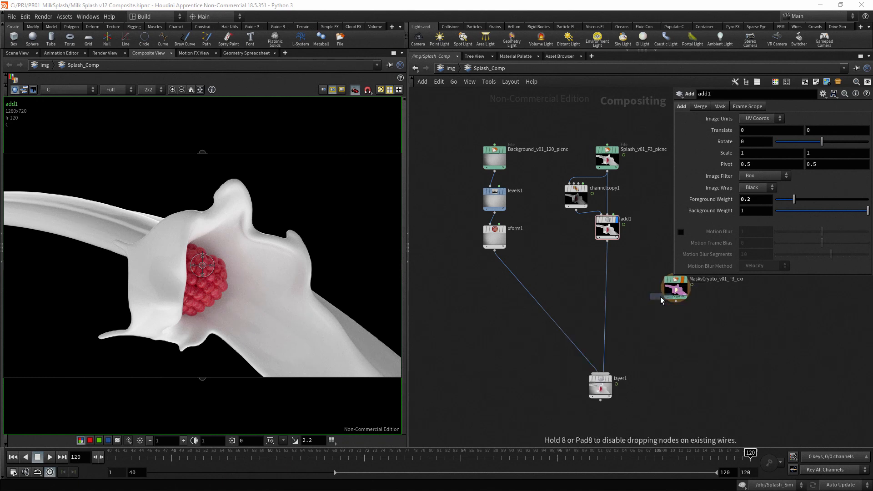
{"action": "left_click", "coordinate": [610, 267]}
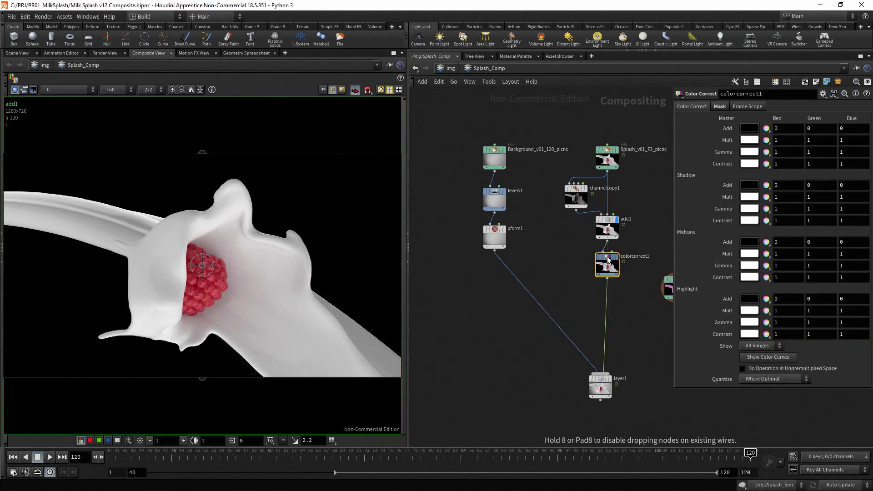
{"action": "left_click", "coordinate": [649, 242]}
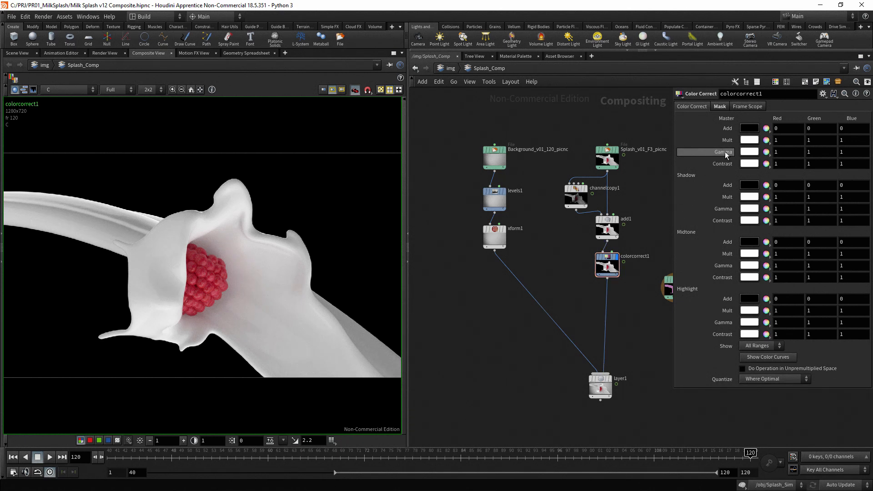
- Set the Color Correct node's master gamma to 1.1 and the master multiply color's hue to 30
{"action": "middle_click_drag", "start_coordinate": [724, 151], "coordinate": [741, 153]}
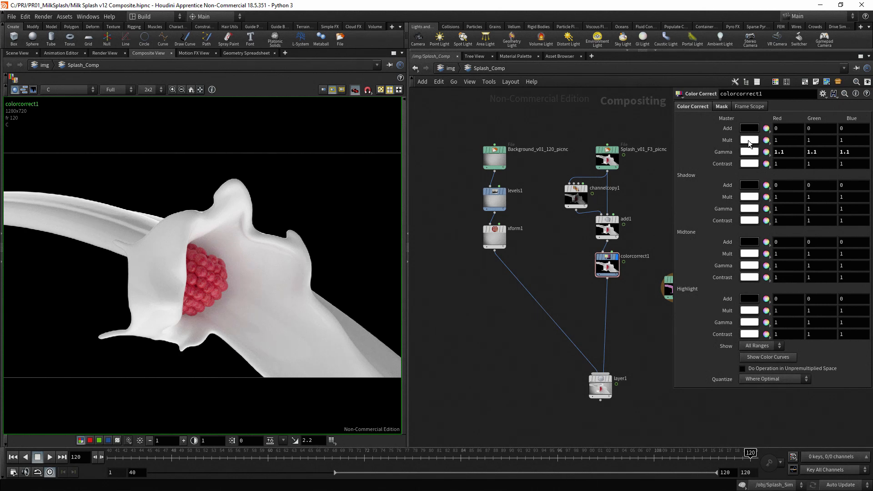
{"action": "left_click", "coordinate": [748, 140]}
{"action": "left_click", "coordinate": [708, 174]}
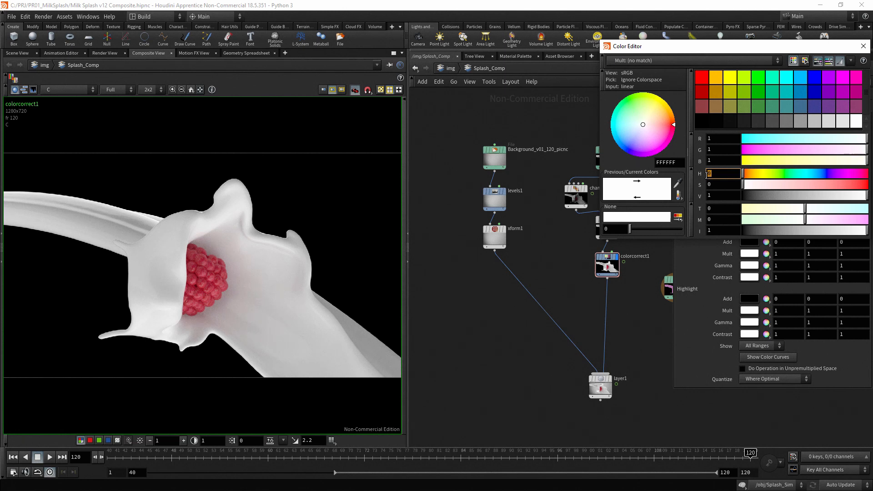
{"action": "type", "text": "30"}
{"action": "key", "text": "Return"}
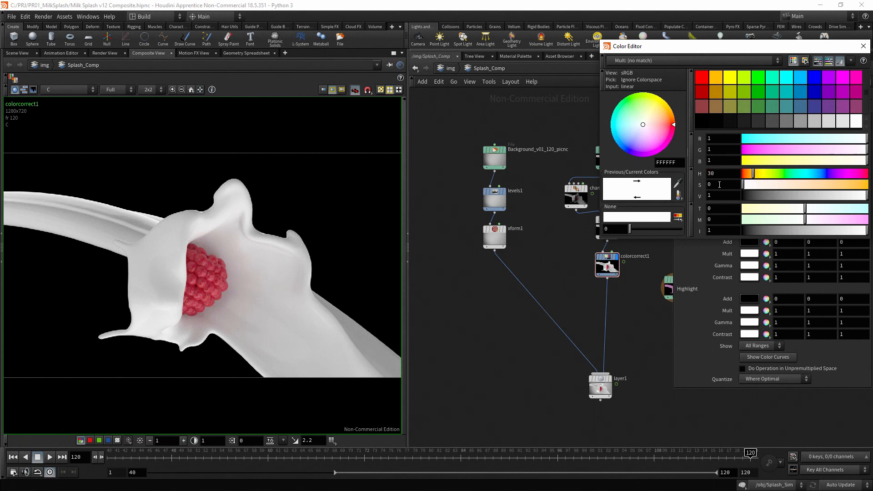
- Try stronger saturations for the master multiply color, settle on 0.02, and close the color editor
{"action": "left_click", "coordinate": [719, 184]}
{"action": "type", "text": ".1"}
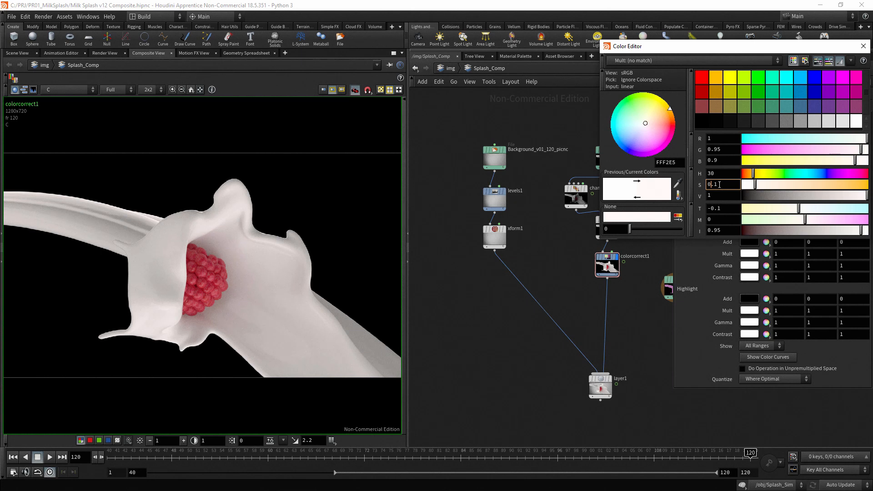
{"action": "key", "text": "BackSpace"}
{"action": "type", "text": "2"}
{"action": "key", "text": "BackSpace"}
{"action": "type", "text": "3"}
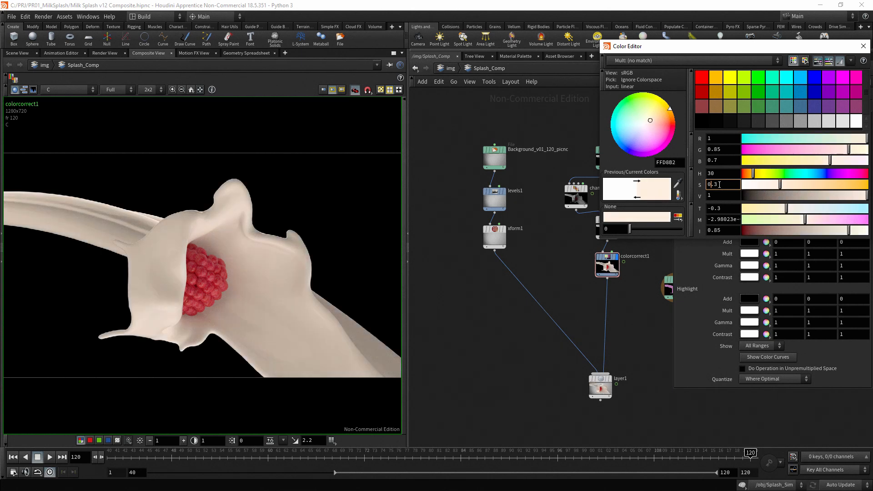
{"action": "key", "text": "BackSpace"}
{"action": "type", "text": "1"}
{"action": "key", "text": "BackSpace"}
{"action": "type", "text": "0"}
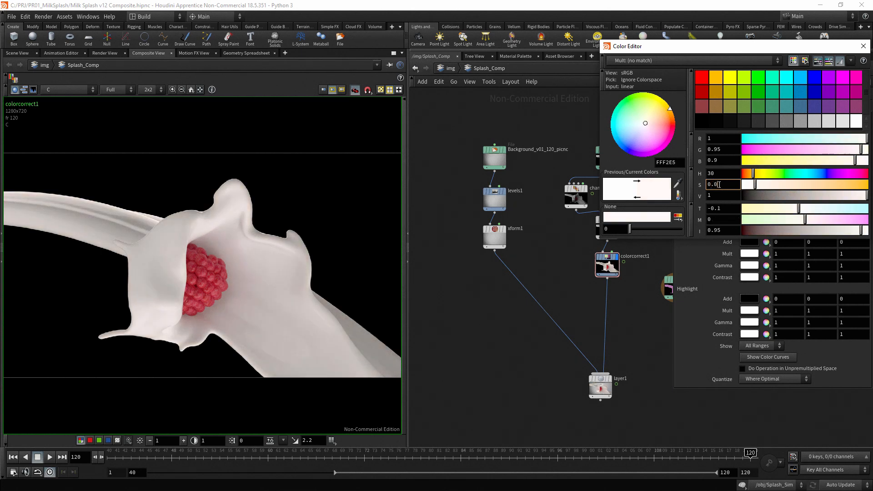
{"action": "type", "text": "2"}
{"action": "key", "text": "Return"}
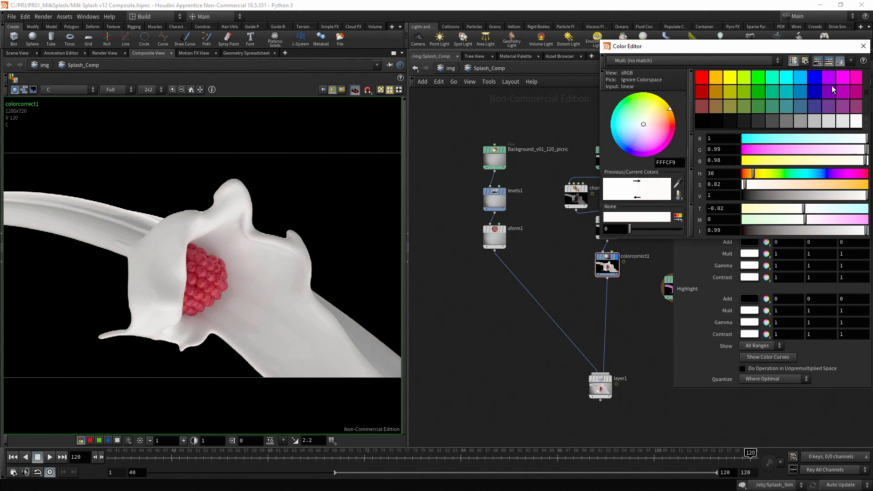
{"action": "left_click", "coordinate": [862, 47]}
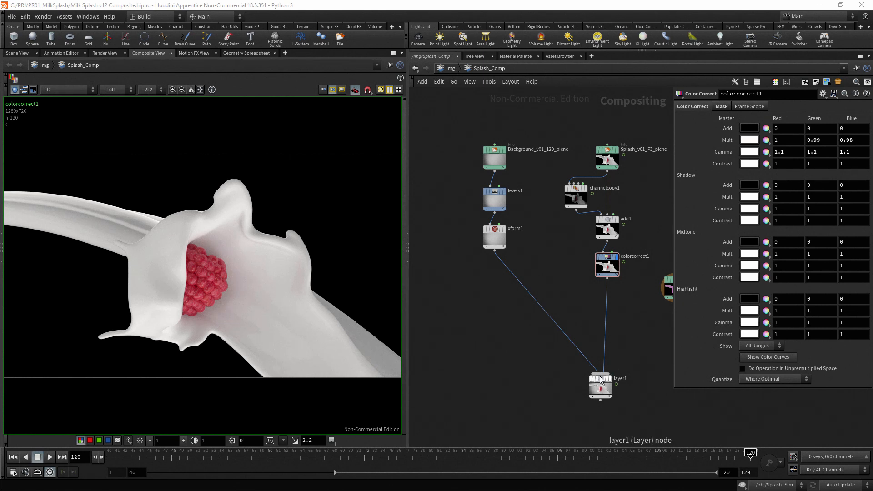
- Move the Layer node down, display its result, and insert a DilateErode node between Color Correct and Layer
{"action": "left_click_drag", "start_coordinate": [601, 377], "coordinate": [606, 402]}
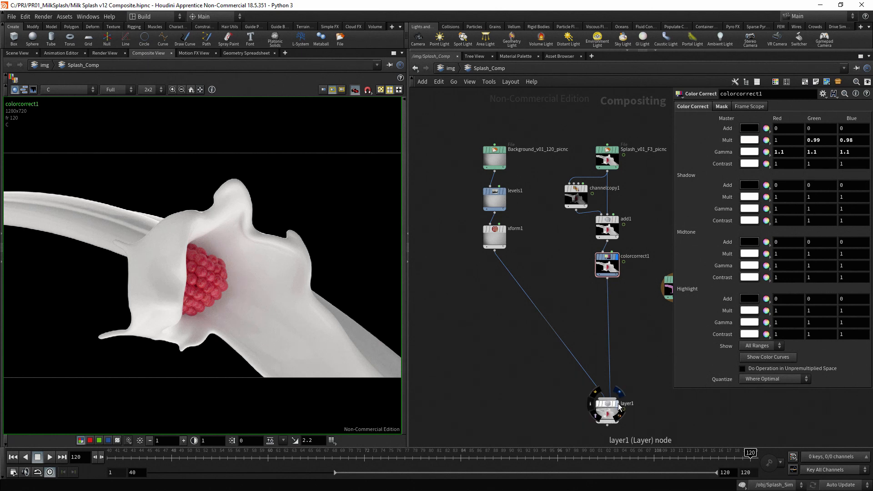
{"action": "left_click", "coordinate": [620, 403]}
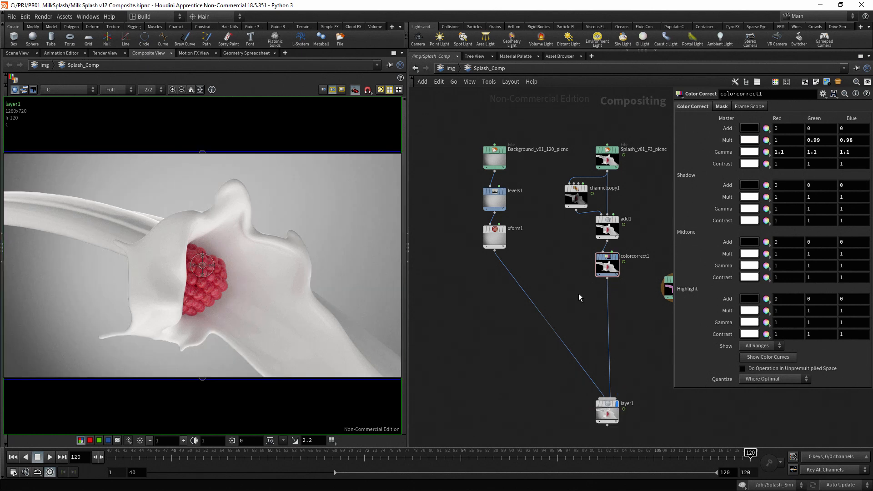
{"action": "key", "text": "Tab"}
{"action": "mouse_move", "coordinate": [607, 305]}
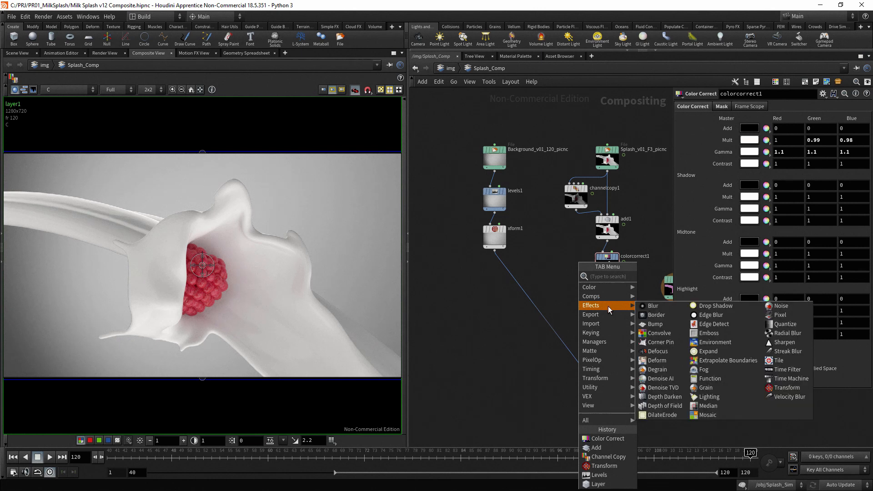
{"action": "left_click", "coordinate": [680, 413]}
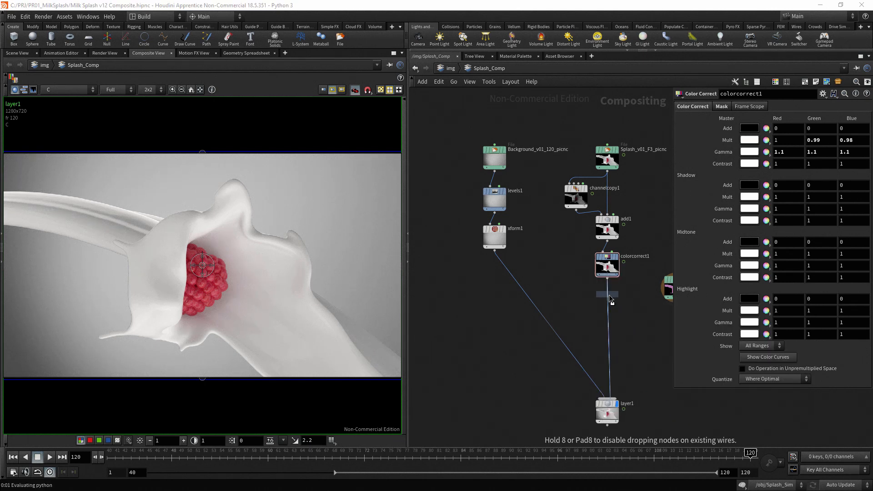
{"action": "left_click", "coordinate": [609, 298]}
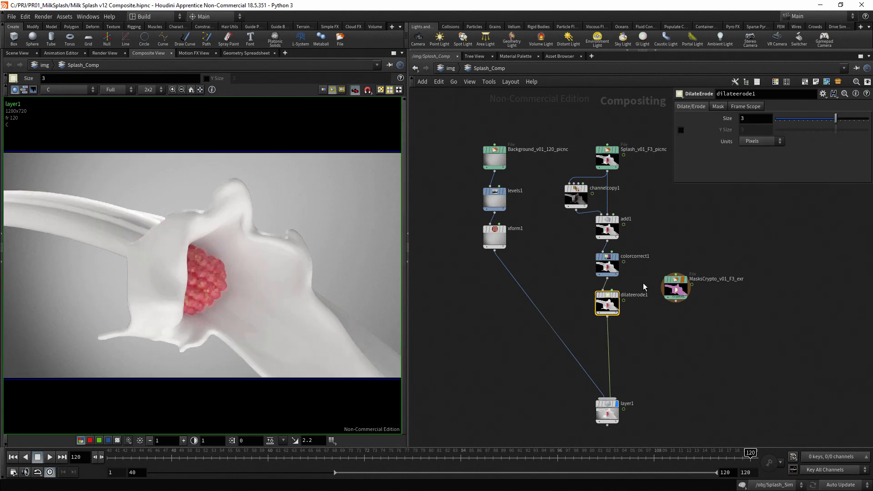
- Set the DilateErode size to -1 and exclude the color channels from its plane scope, leaving alpha enabled
{"action": "left_click", "coordinate": [706, 212]}
{"action": "left_click", "coordinate": [750, 118]}
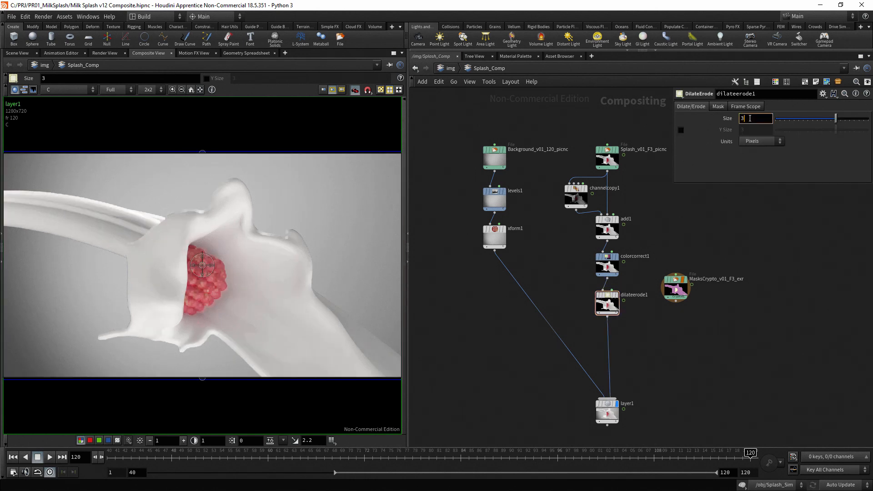
{"action": "key", "text": "BackSpace"}
{"action": "type", "text": "-1"}
{"action": "key", "text": "Return"}
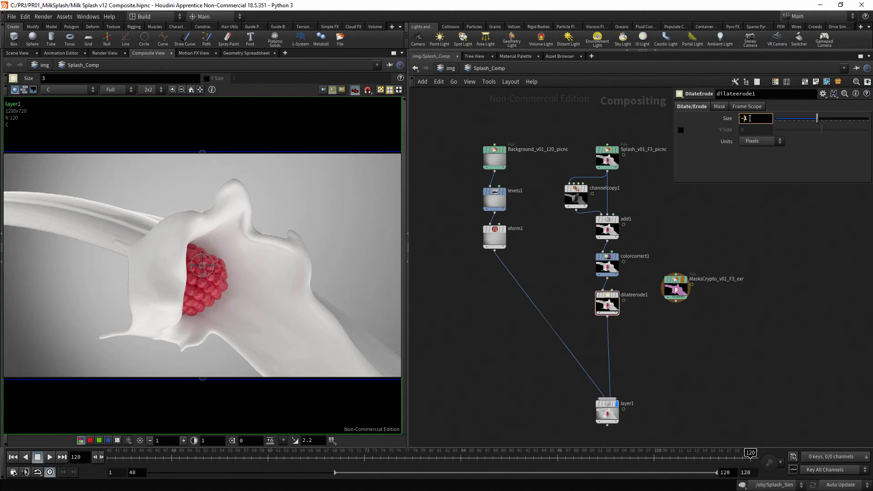
{"action": "key", "text": "Return"}
{"action": "left_click", "coordinate": [719, 106]}
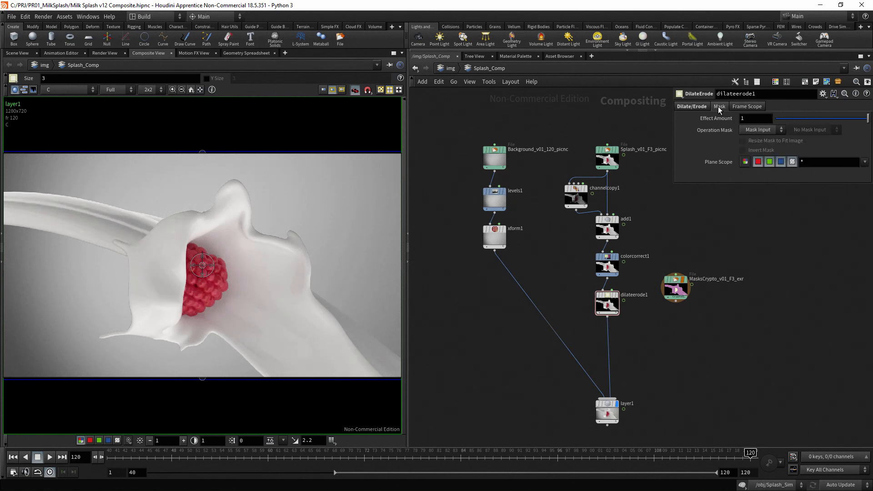
{"action": "left_click", "coordinate": [745, 162]}
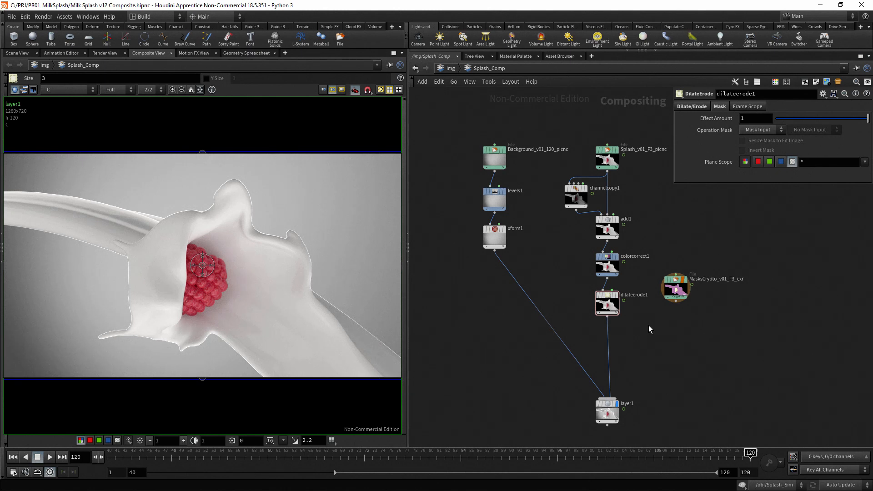
- Insert a Premultiply node on the wire between the DilateErode node and the Layer node
{"action": "key", "text": "Tab"}
{"action": "mouse_move", "coordinate": [684, 387]}
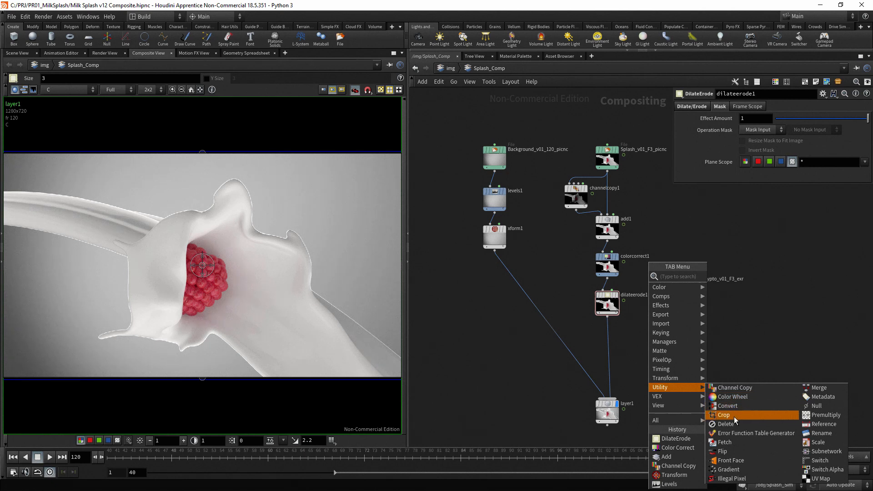
{"action": "left_click", "coordinate": [832, 416]}
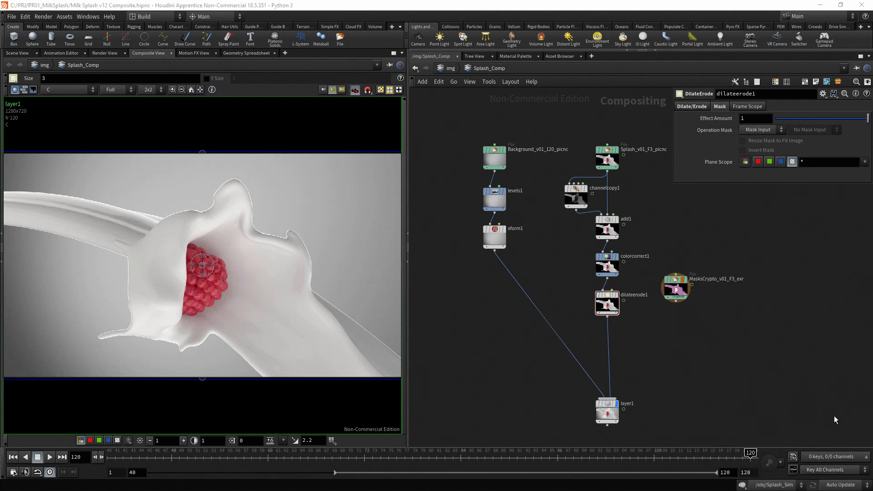
{"action": "left_click", "coordinate": [612, 378]}
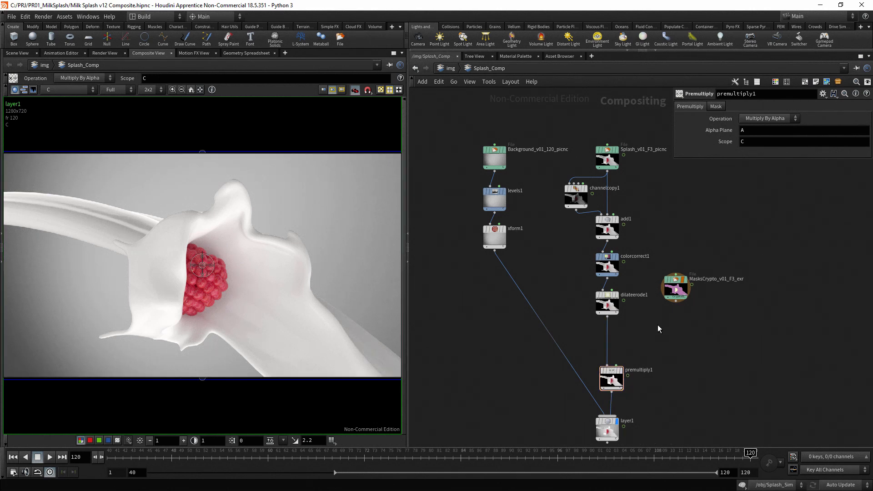
- Insert an Edge Blur node between DilateErode and Premultiply, and line up the Premultiply and Layer nodes beneath it
{"action": "key", "text": "Tab"}
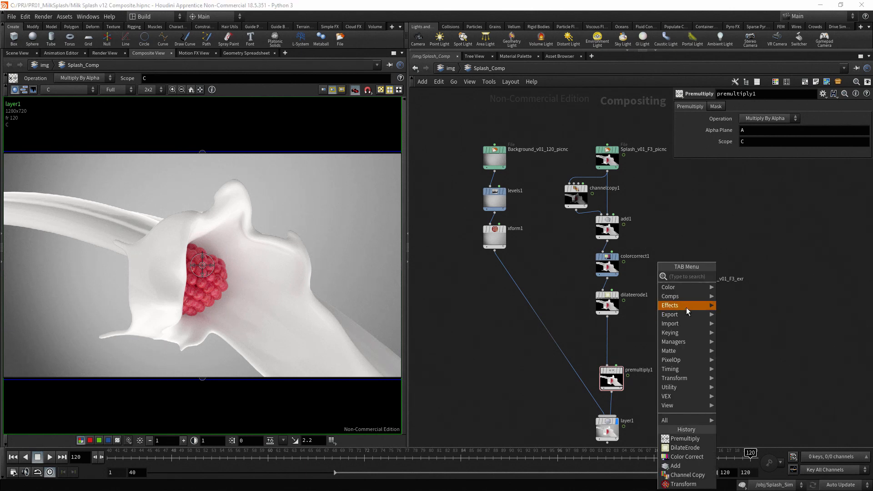
{"action": "mouse_move", "coordinate": [687, 305]}
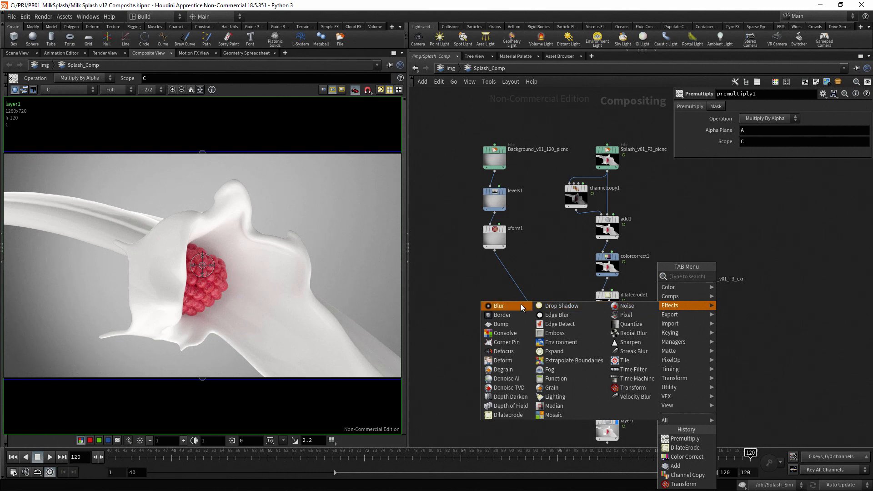
{"action": "left_click", "coordinate": [575, 316]}
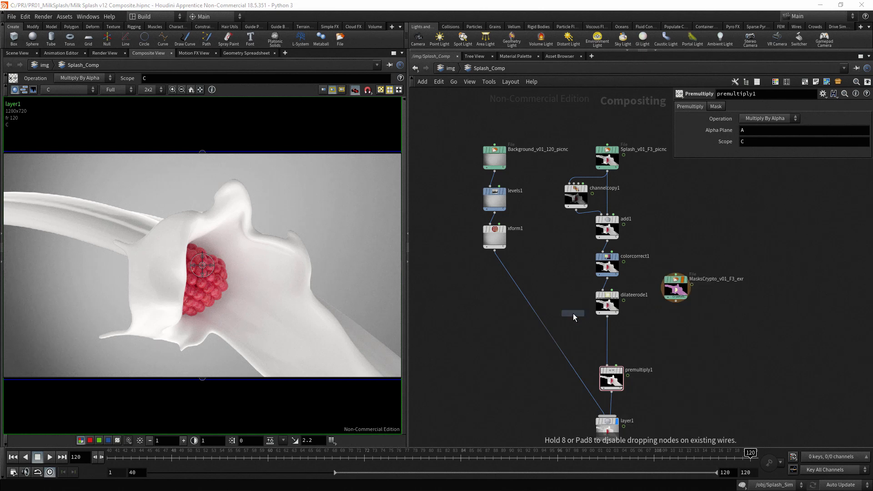
{"action": "left_click", "coordinate": [610, 335]}
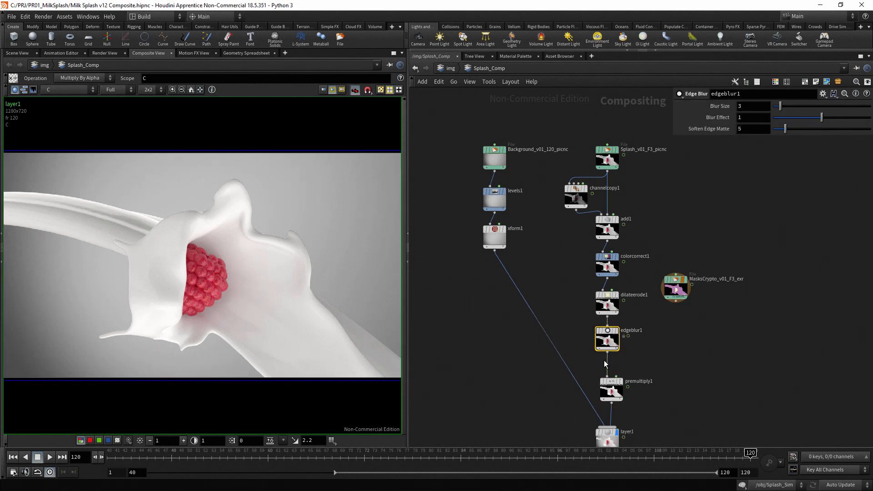
{"action": "left_click_drag", "start_coordinate": [611, 391], "coordinate": [606, 374]}
{"action": "middle_click_drag", "start_coordinate": [635, 399], "coordinate": [637, 385]}
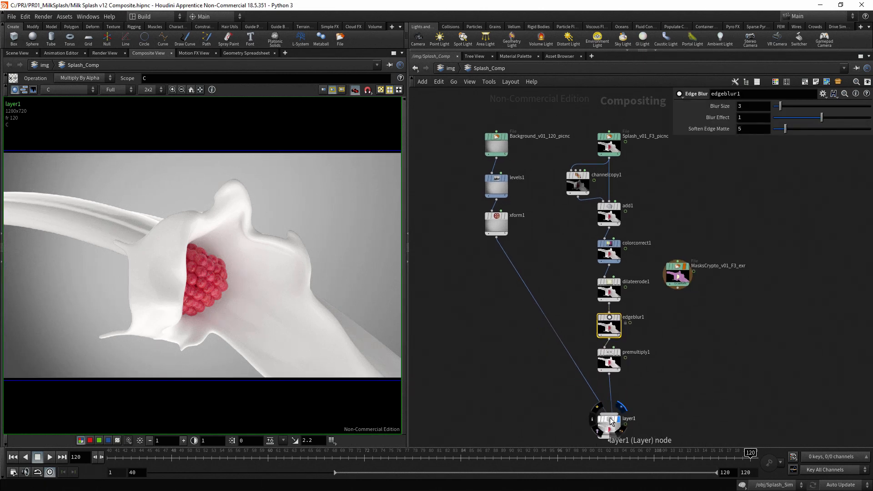
{"action": "left_click_drag", "start_coordinate": [611, 421], "coordinate": [607, 405]}
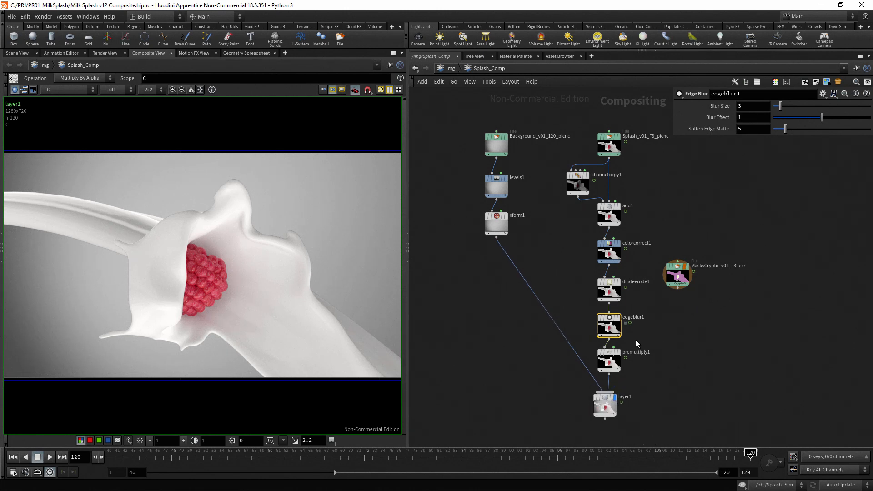
- Compare the composite with the Edge Blur node bypassed and active, and set its blur size to 2
{"action": "mouse_move", "coordinate": [599, 319]}
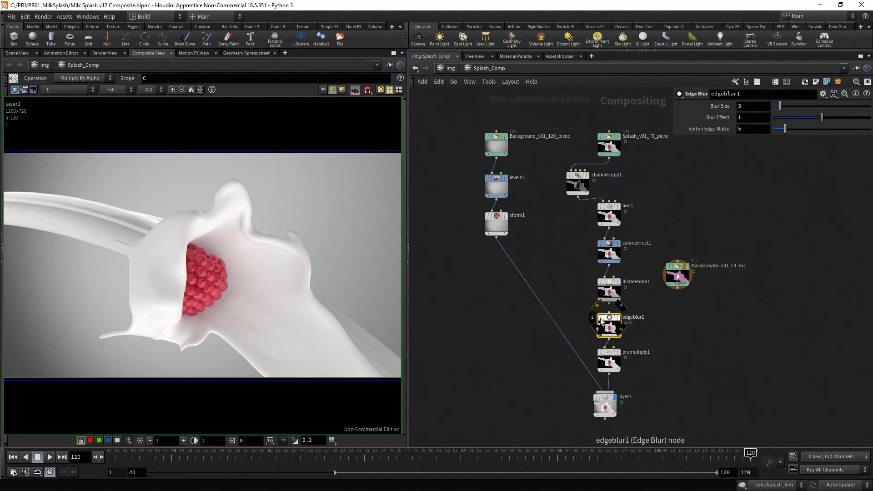
{"action": "key", "text": "b"}
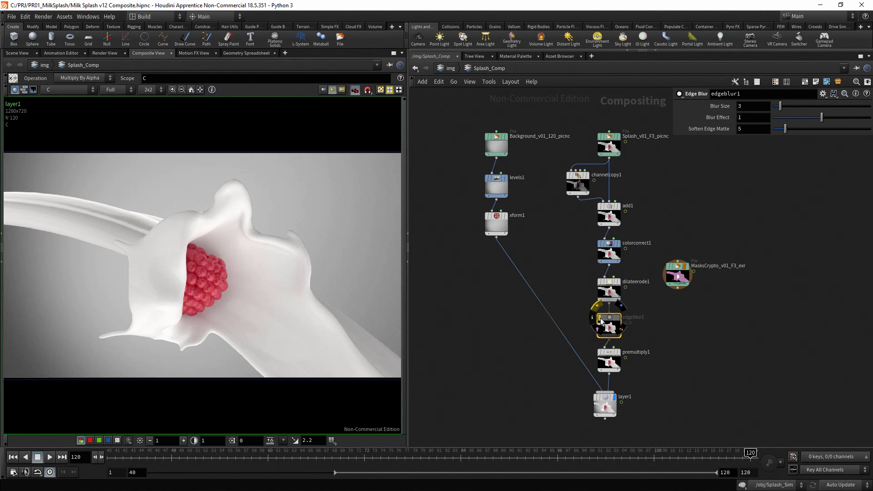
{"action": "key", "text": "b"}
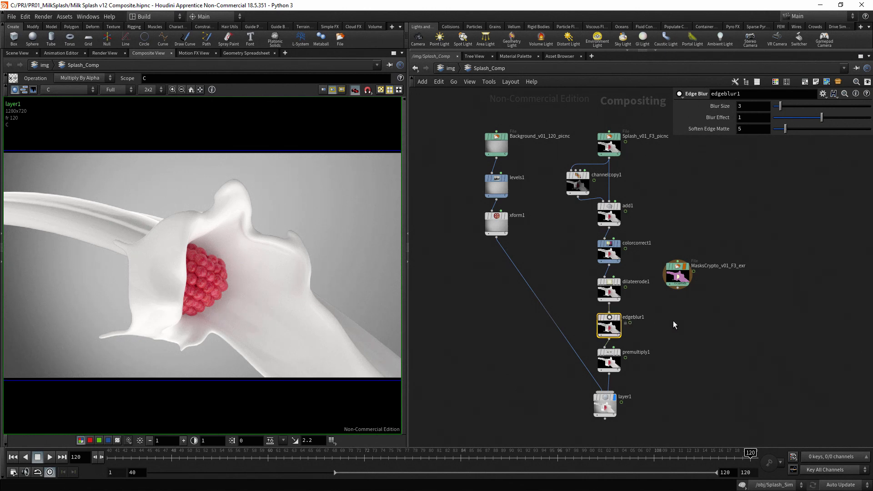
{"action": "left_click", "coordinate": [746, 110]}
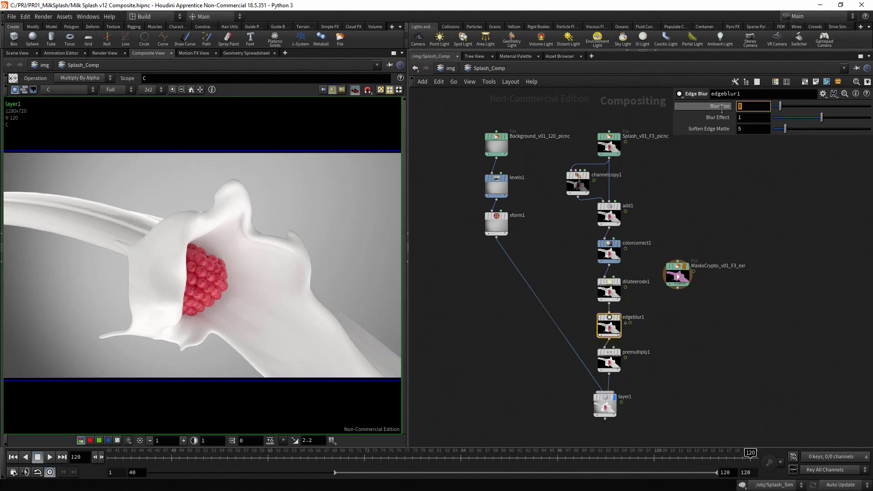
{"action": "type", "text": "2"}
{"action": "key", "text": "Return"}
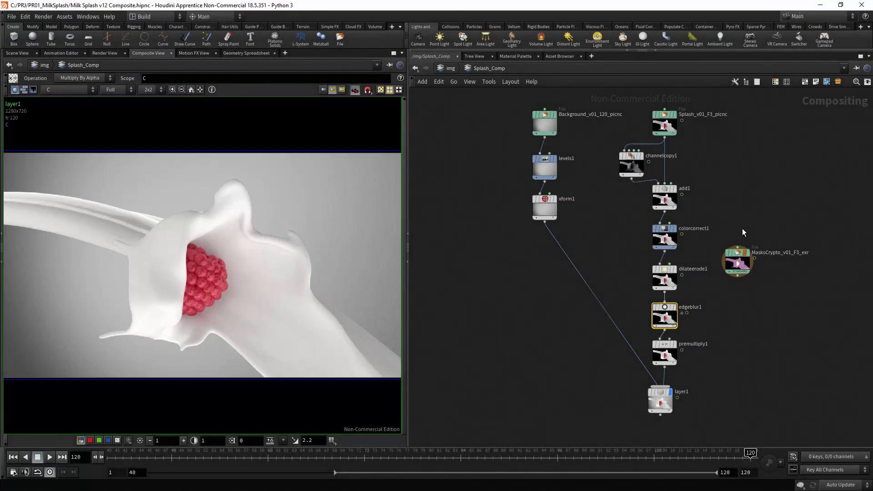
- Move the MasksCrypto file node beside the splash file node and display its cryptomatte image
{"action": "mouse_move", "coordinate": [727, 255]}
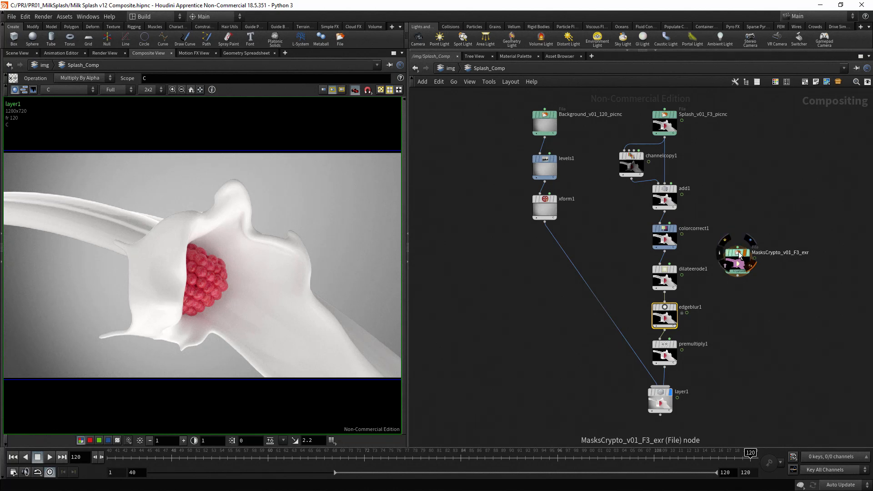
{"action": "left_click_drag", "start_coordinate": [739, 255], "coordinate": [751, 117]}
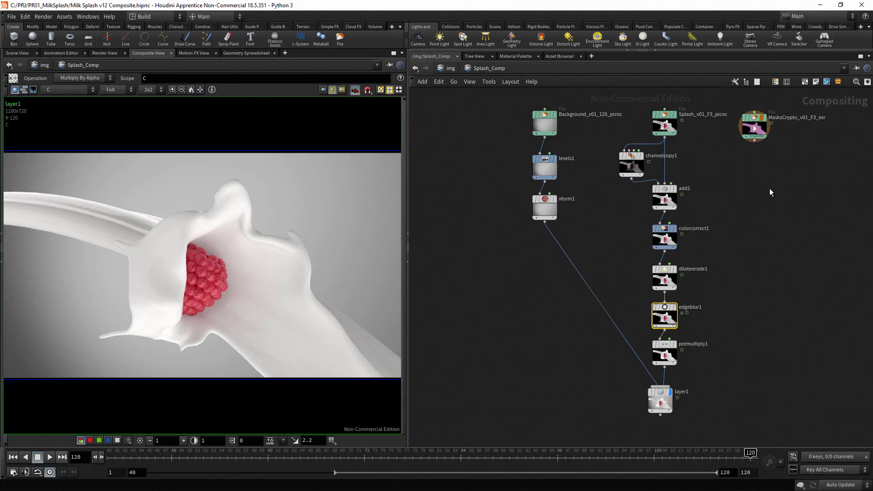
{"action": "middle_click_drag", "start_coordinate": [769, 188], "coordinate": [591, 191]}
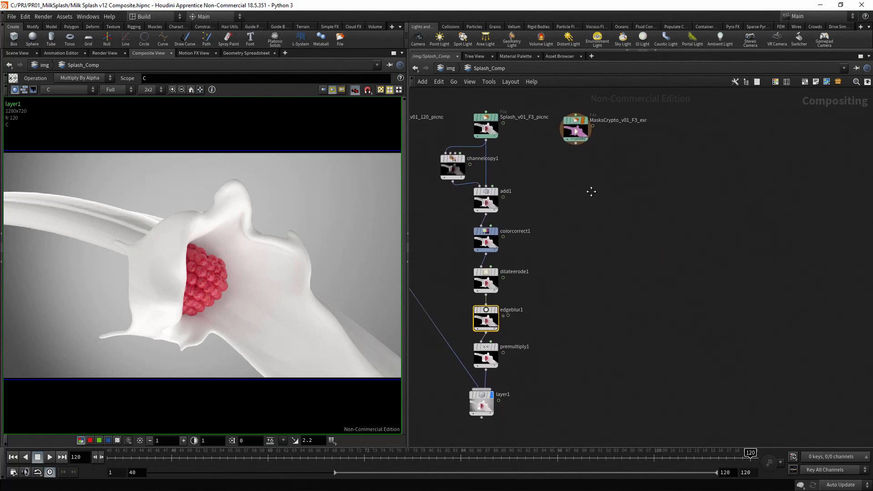
{"action": "left_click", "coordinate": [586, 127]}
{"action": "left_click", "coordinate": [587, 122]}
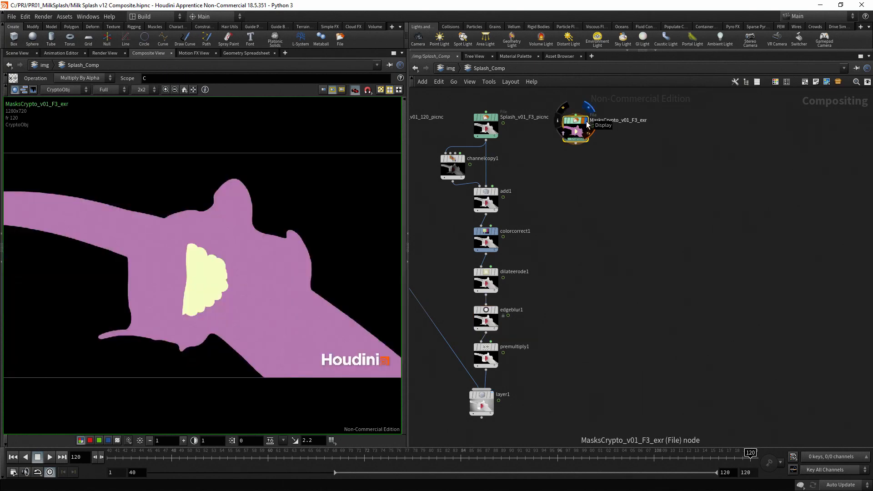
- Scrub through the later frames of the cryptomatte sequence and stop at frame 118
{"action": "left_click", "coordinate": [558, 460]}
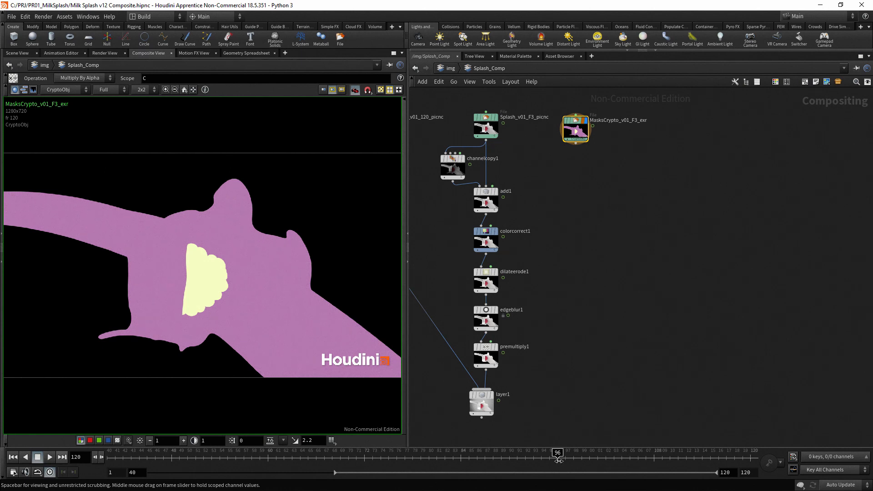
{"action": "left_click", "coordinate": [653, 461]}
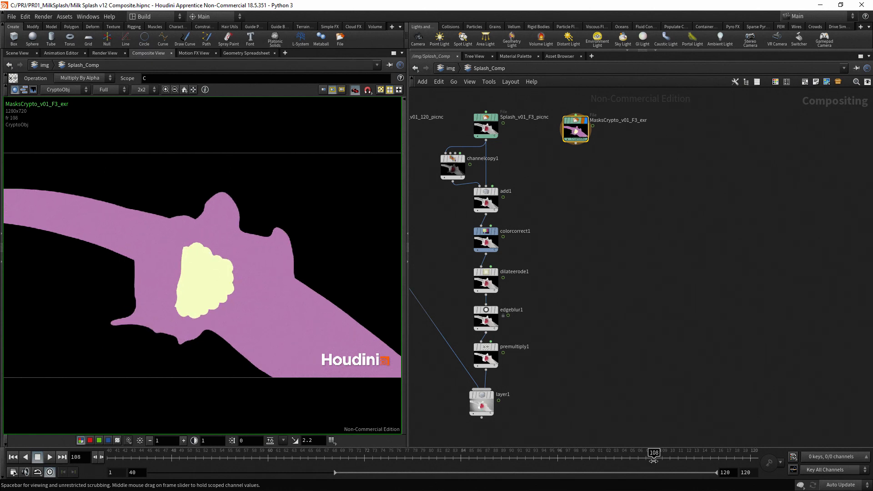
{"action": "left_click", "coordinate": [736, 464]}
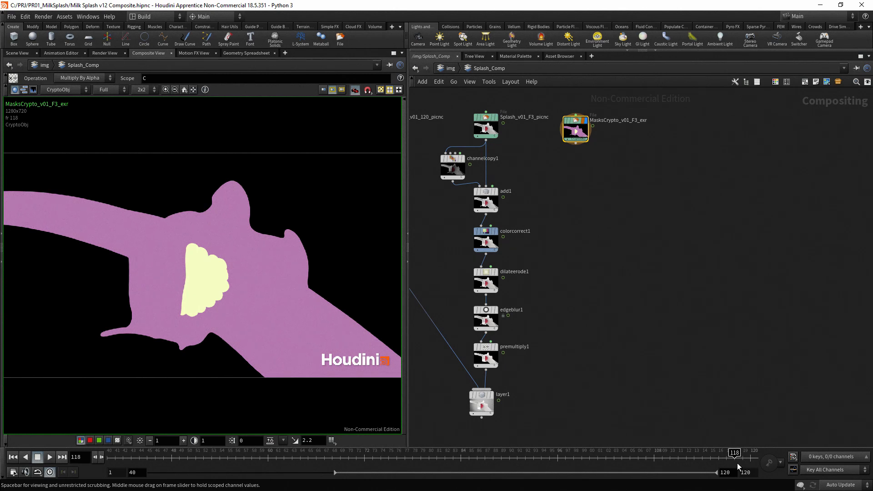
- Add a Cryptomatte node beneath the MasksCrypto file node, display its output, and show its parameters
{"action": "left_click", "coordinate": [575, 146]}
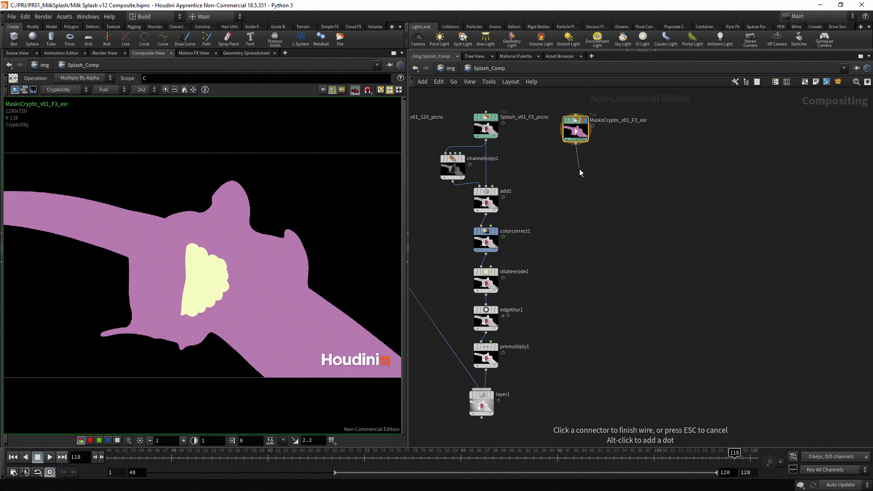
{"action": "key", "text": "Tab"}
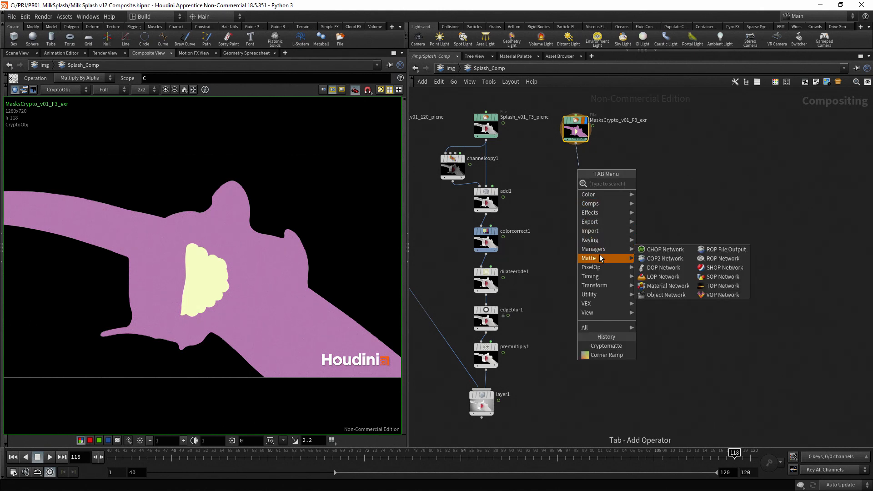
{"action": "mouse_move", "coordinate": [599, 257]}
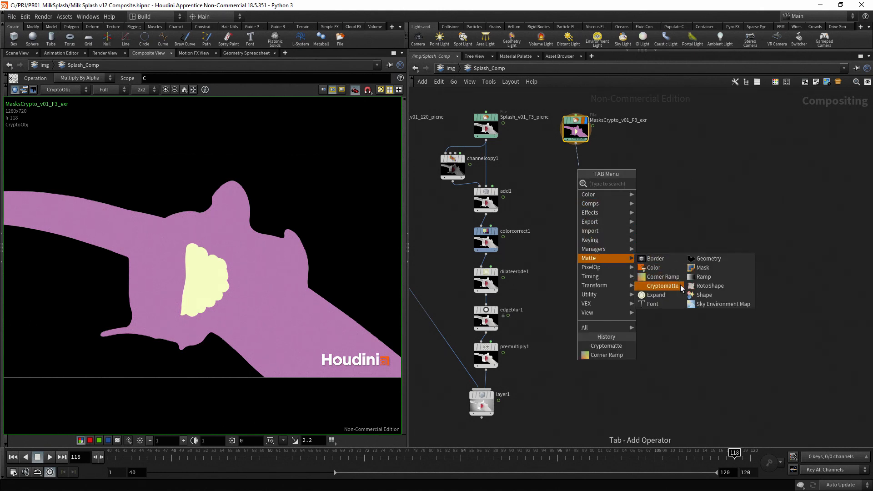
{"action": "left_click", "coordinate": [663, 286]}
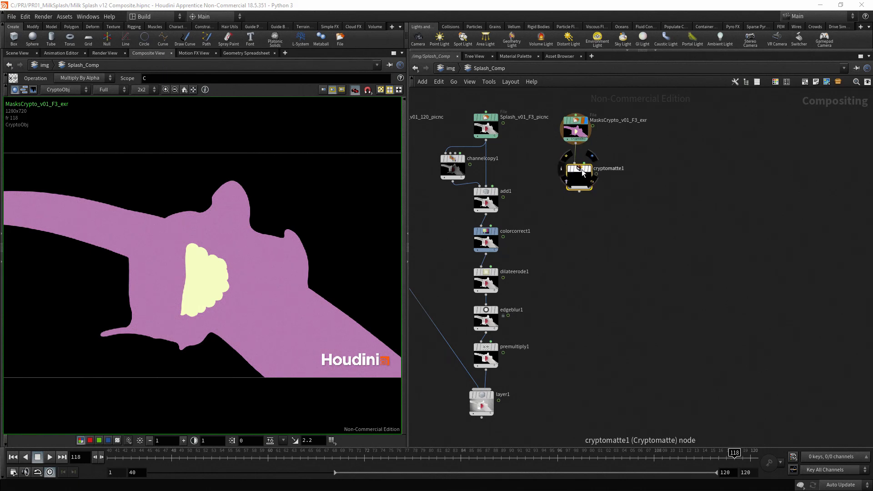
{"action": "left_click_drag", "start_coordinate": [582, 169], "coordinate": [577, 162]}
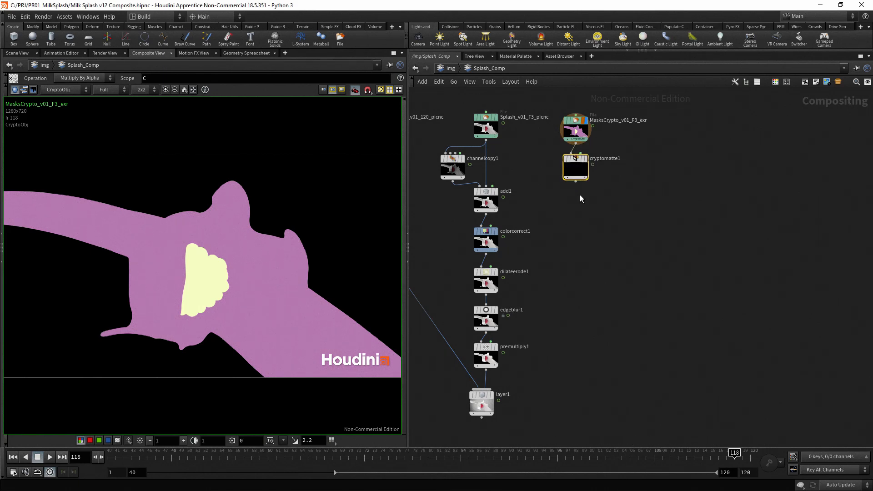
{"action": "left_click", "coordinate": [588, 159]}
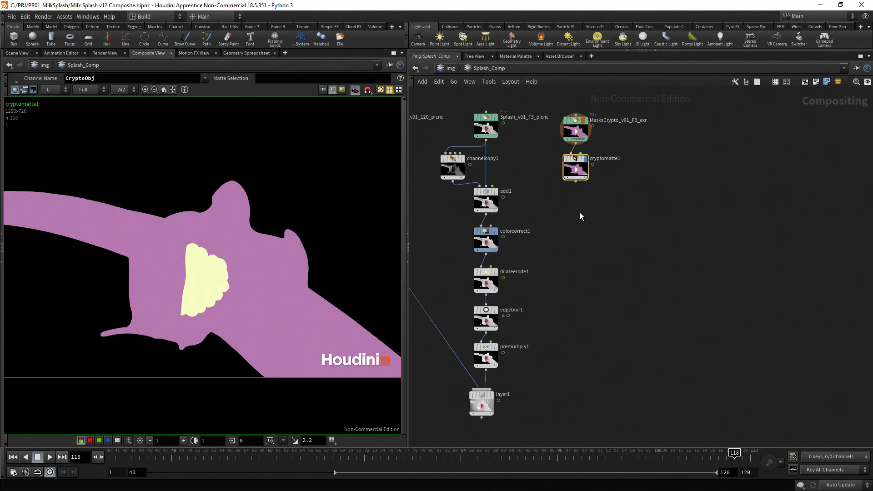
{"action": "key", "text": "p"}
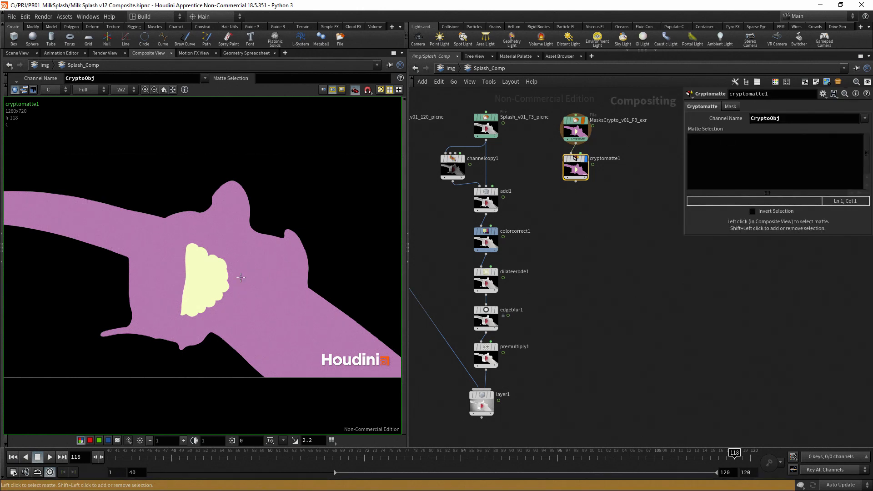
- Try the raspberry and splash mesh mattes, keep /obj/Raspberry as the matte selection, and display the Layer node's composite
{"action": "left_click", "coordinate": [209, 282]}
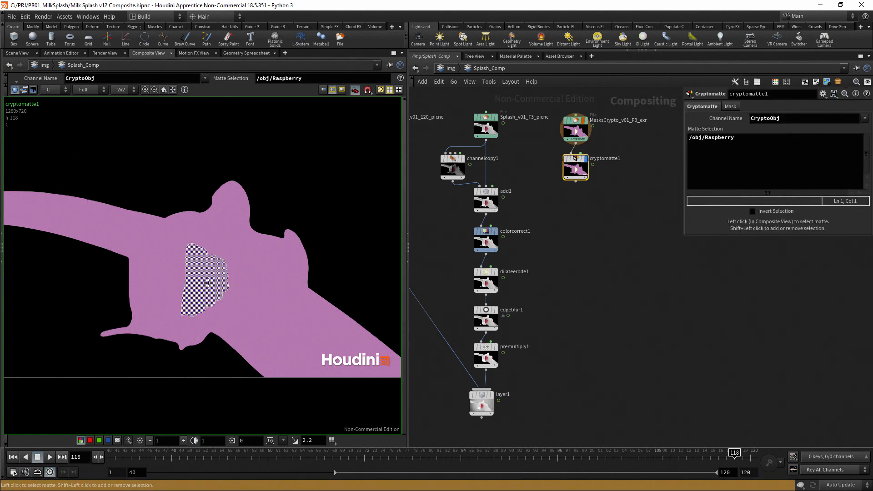
{"action": "left_click", "coordinate": [267, 269]}
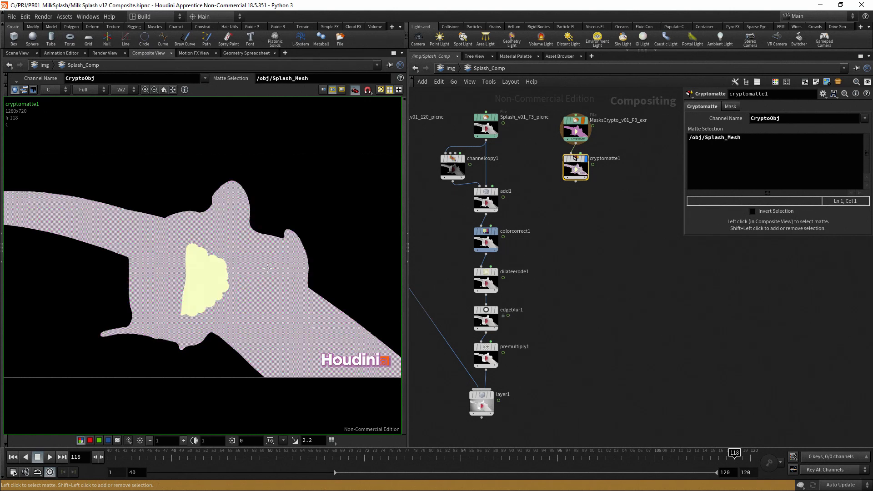
{"action": "left_click", "coordinate": [211, 283]}
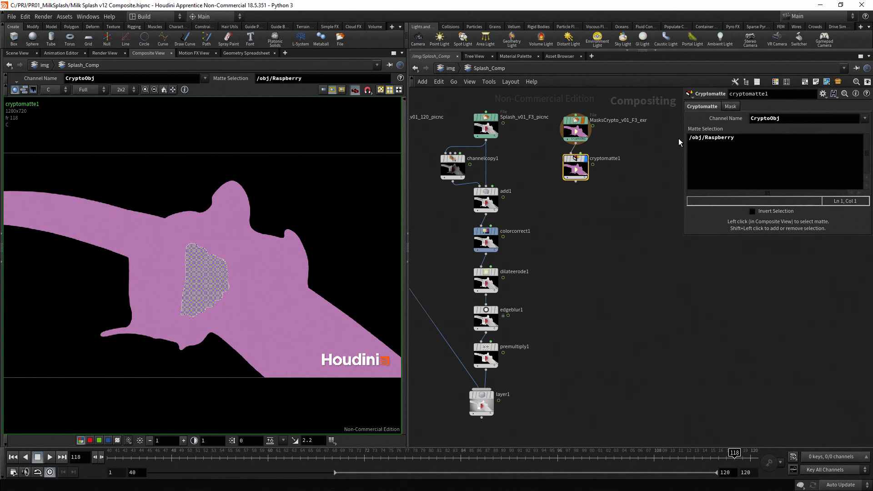
{"action": "mouse_move", "coordinate": [495, 397]}
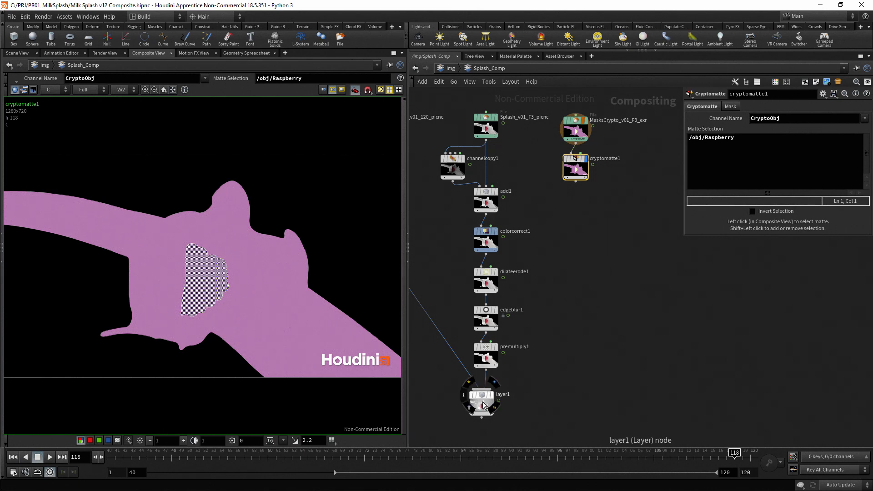
{"action": "left_click", "coordinate": [495, 396]}
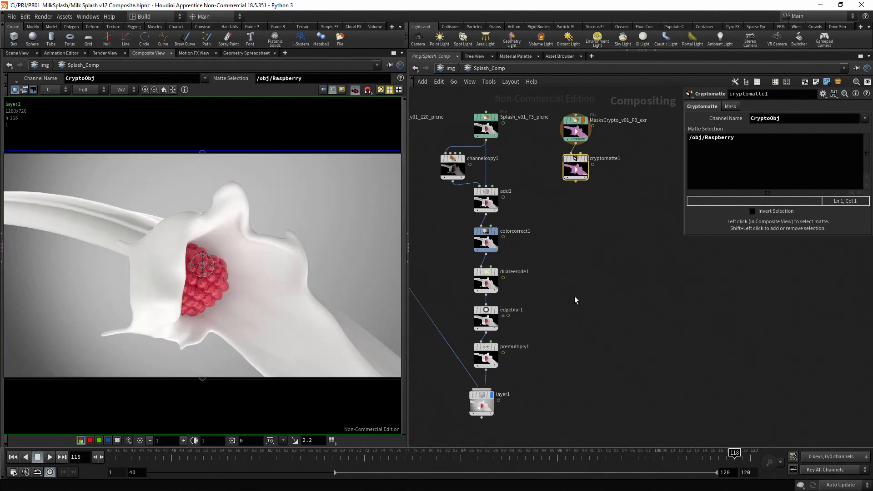
- Move the upper nodes up to make room and insert a second Color Correct node between the first one and DilateErode
{"action": "middle_click_drag", "start_coordinate": [578, 209], "coordinate": [590, 351]}
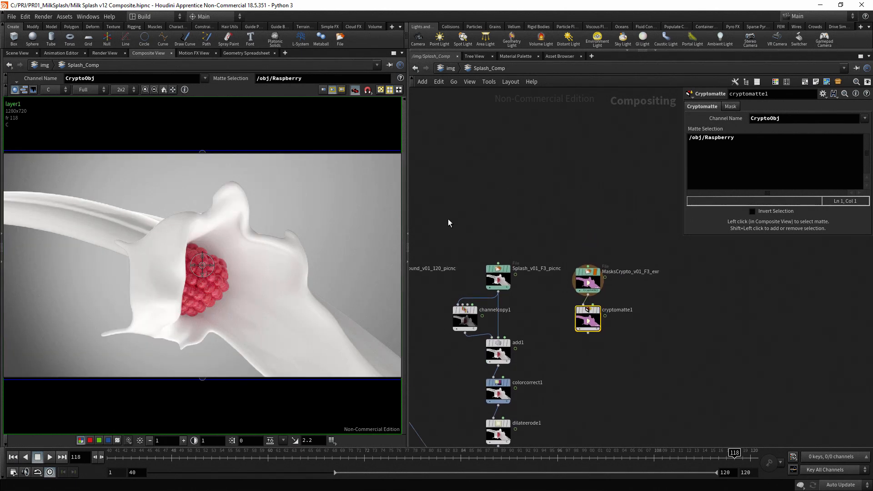
{"action": "left_click_drag", "start_coordinate": [447, 219], "coordinate": [626, 405]}
{"action": "left_click_drag", "start_coordinate": [501, 386], "coordinate": [498, 335]}
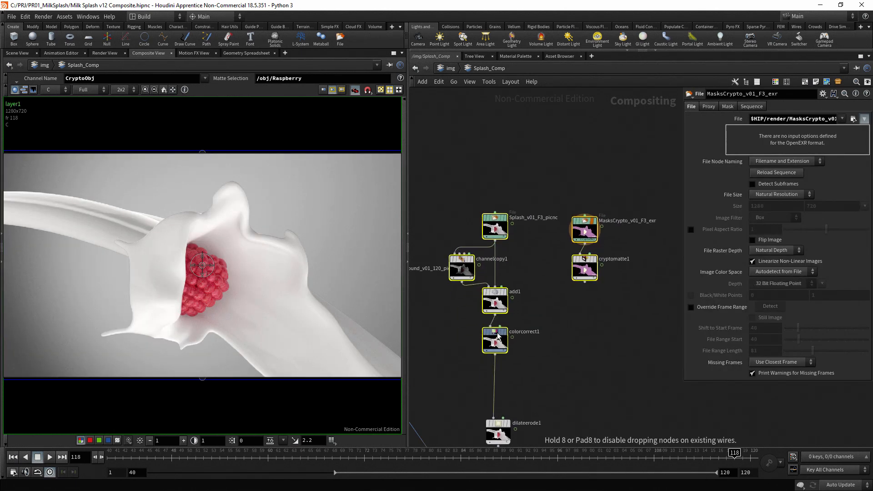
{"action": "left_click", "coordinate": [556, 392]}
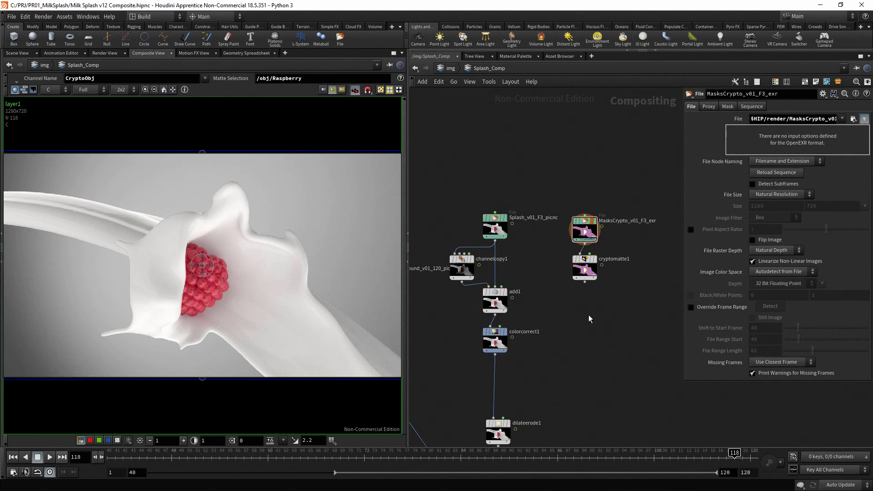
{"action": "key", "text": "Tab"}
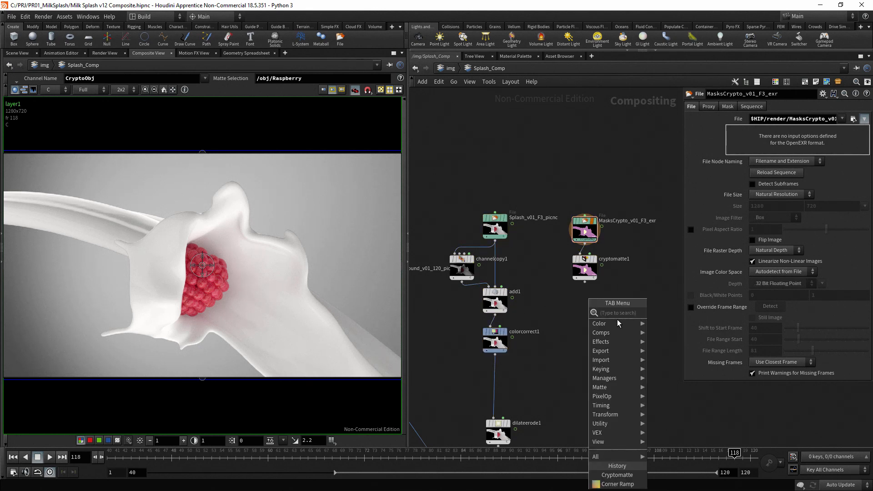
{"action": "mouse_move", "coordinate": [618, 323]}
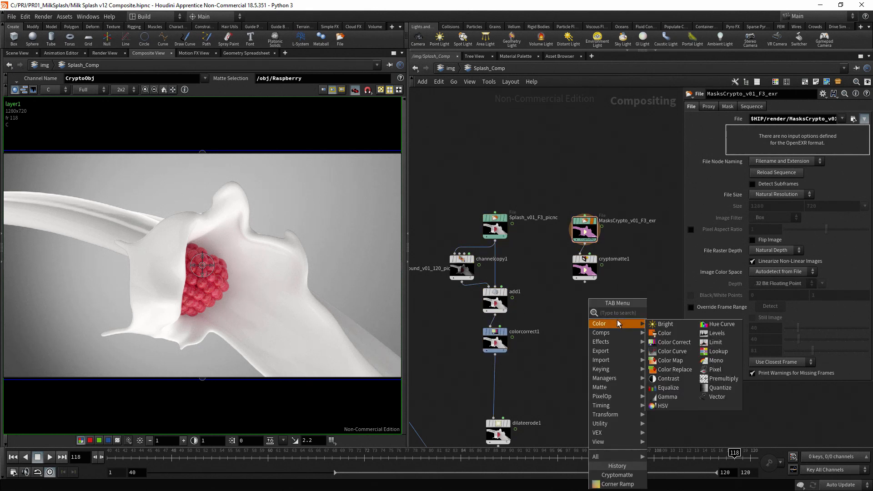
{"action": "left_click", "coordinate": [693, 342]}
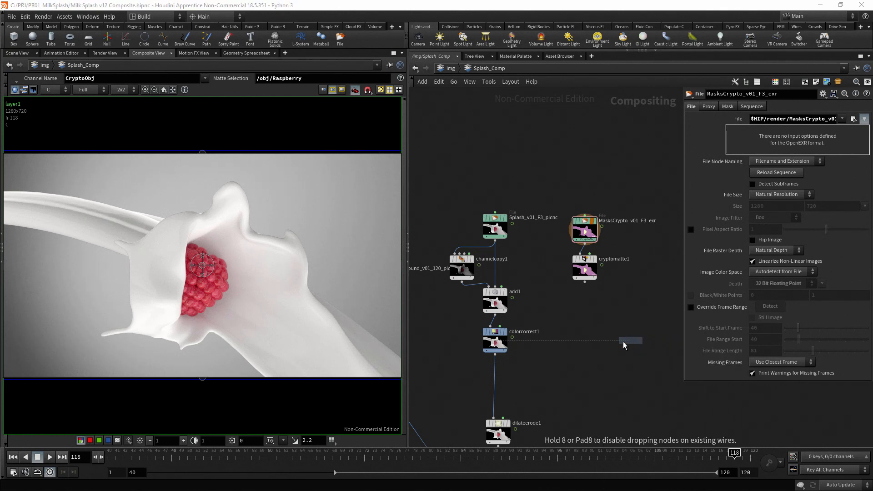
{"action": "left_click", "coordinate": [495, 382]}
{"action": "left_click_drag", "start_coordinate": [493, 379], "coordinate": [499, 374]}
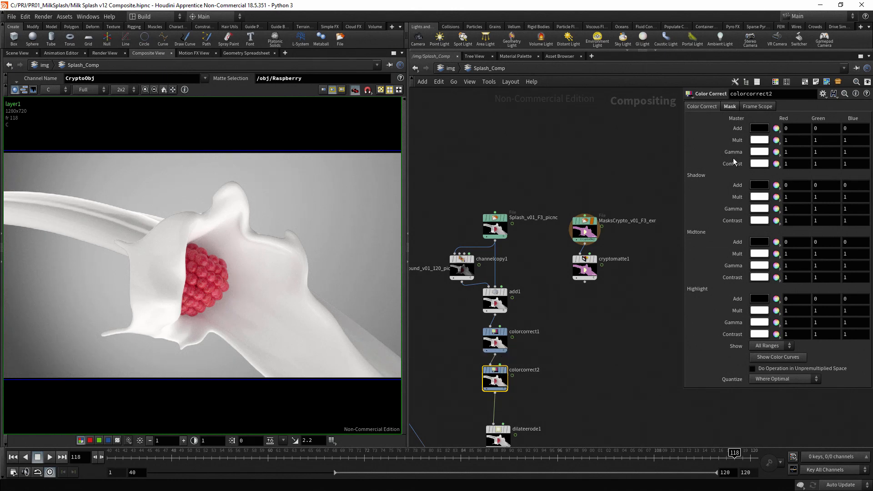
- Set the second Color Correct's master gamma to 0.3 and wire the Cryptomatte node into its mask input
{"action": "middle_click_drag", "start_coordinate": [735, 152], "coordinate": [700, 150]}
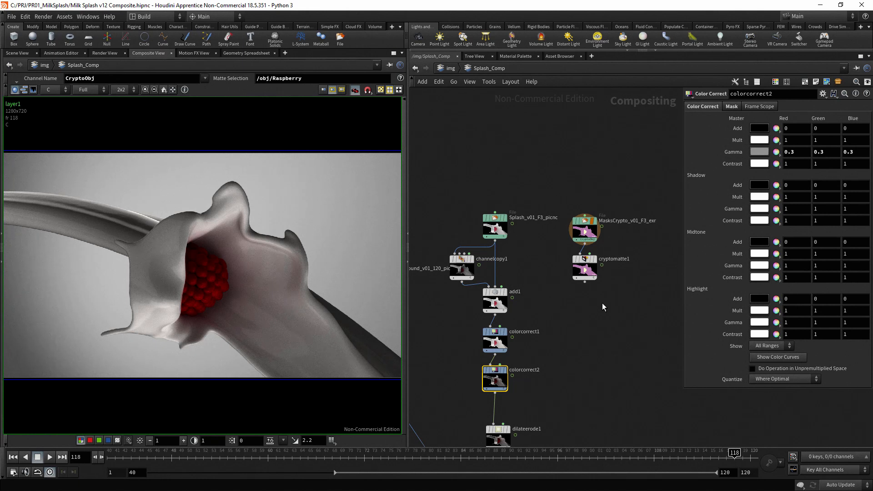
{"action": "left_click", "coordinate": [585, 282]}
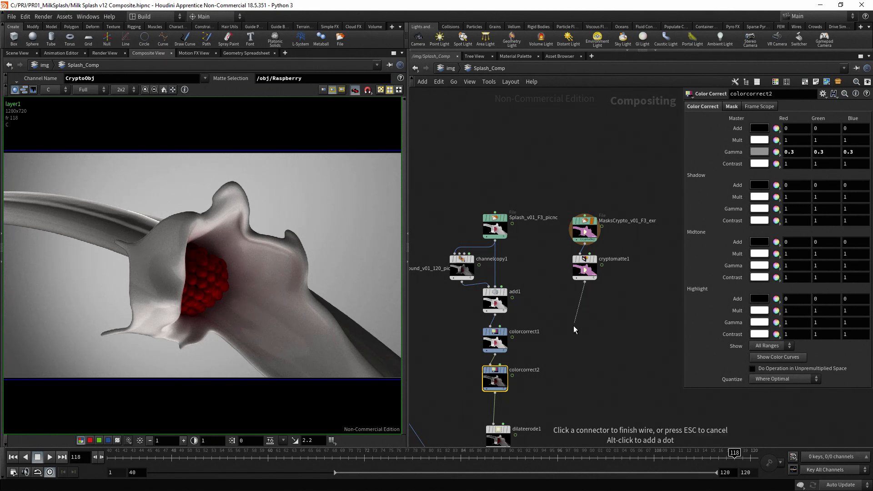
{"action": "left_click", "coordinate": [501, 364]}
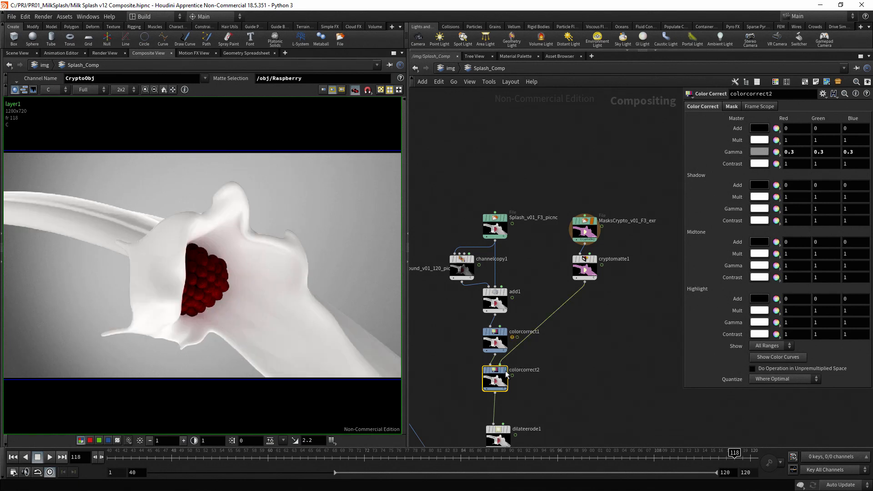
{"action": "left_click_drag", "start_coordinate": [506, 373], "coordinate": [499, 381]}
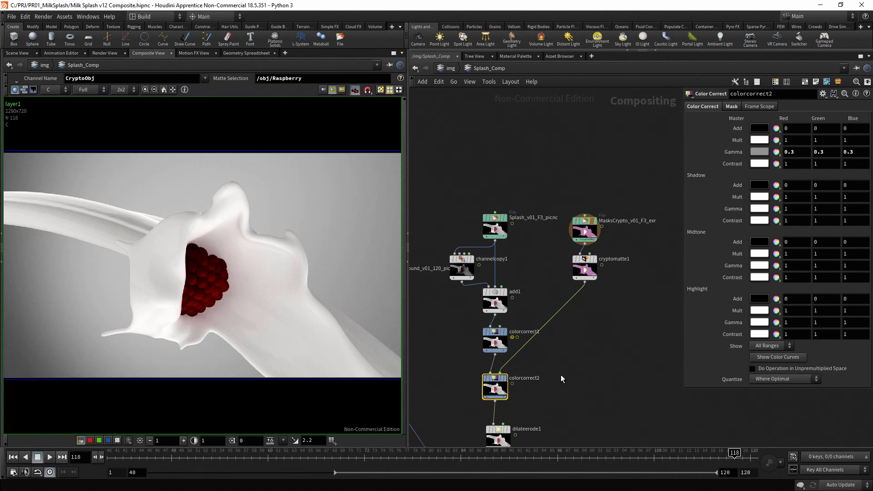
- Reset the second Color Correct's master gamma and tint its master Mult color red with a saturation of 0.1
{"action": "middle_click", "coordinate": [734, 151], "text": "ctrl"}
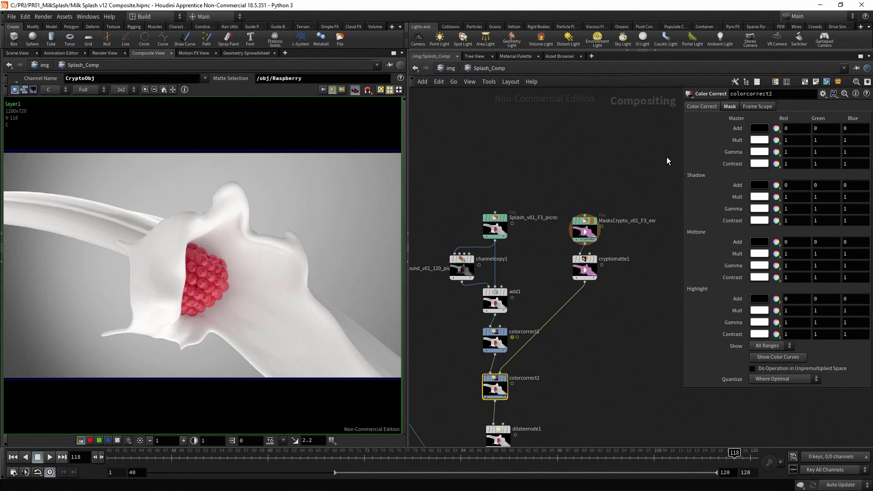
{"action": "left_click", "coordinate": [760, 138]}
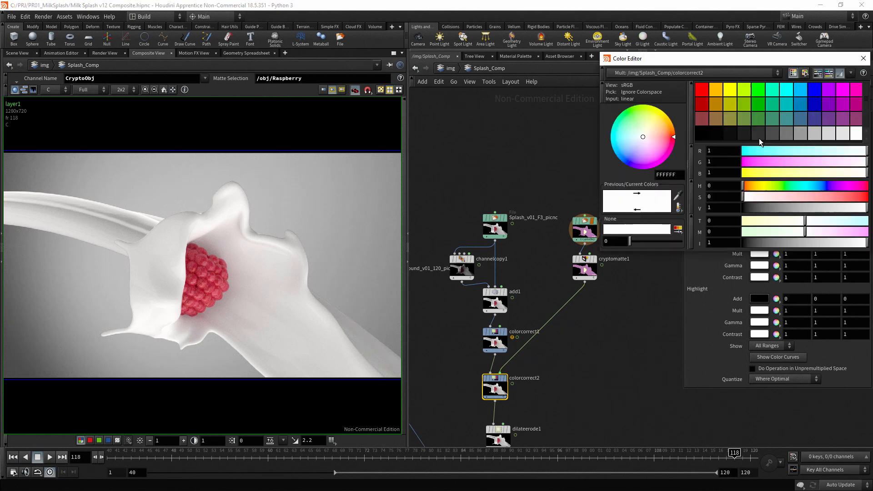
{"action": "left_click", "coordinate": [718, 186]}
{"action": "left_click", "coordinate": [718, 197]}
{"action": "scroll", "coordinate": [719, 196], "scroll_direction": "up", "scroll_amount": 2}
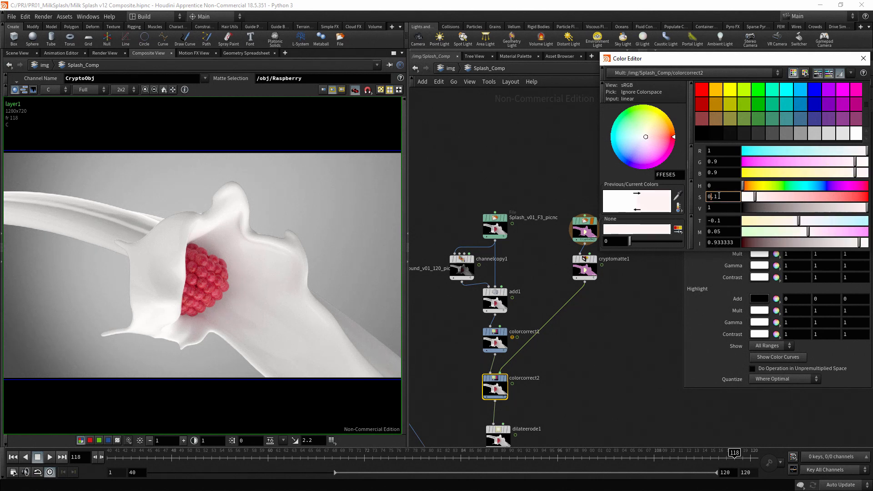
{"action": "scroll", "coordinate": [719, 196], "scroll_direction": "up", "scroll_amount": 4}
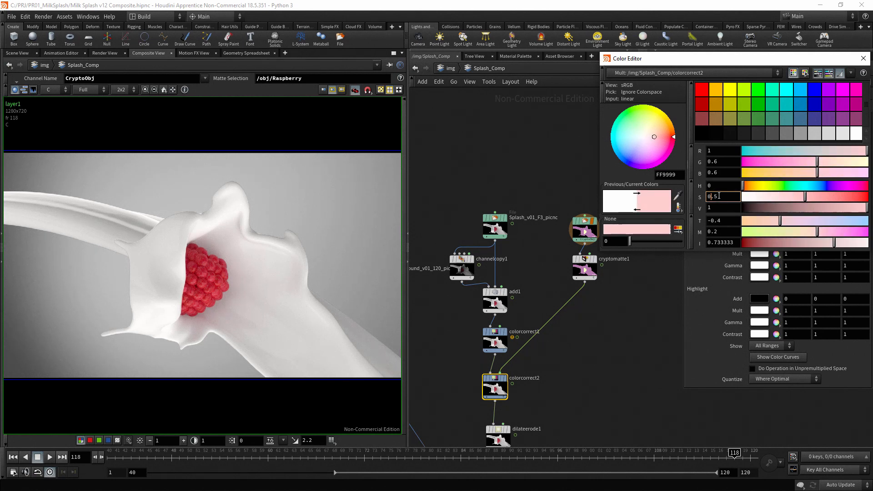
{"action": "scroll", "coordinate": [719, 196], "scroll_direction": "down", "scroll_amount": 5}
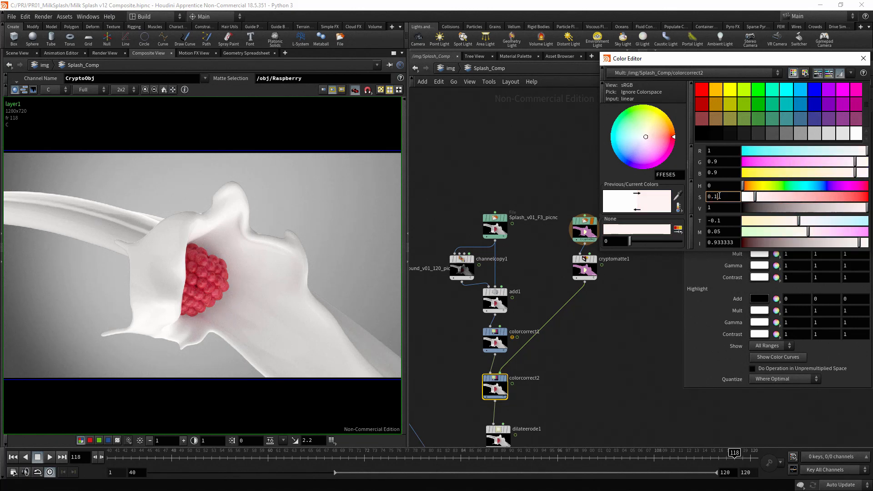
{"action": "left_click", "coordinate": [863, 58]}
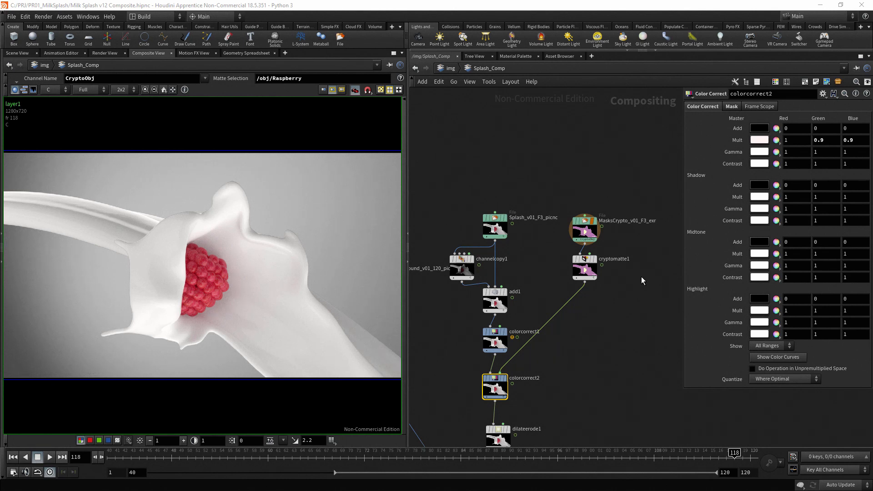
- Move the splash, Channel Copy, Add and cryptomatte nodes up to make room, and duplicate the Channel Copy node beside the original
{"action": "middle_click_drag", "start_coordinate": [641, 281], "coordinate": [663, 306]}
{"action": "left_click_drag", "start_coordinate": [453, 206], "coordinate": [649, 349]}
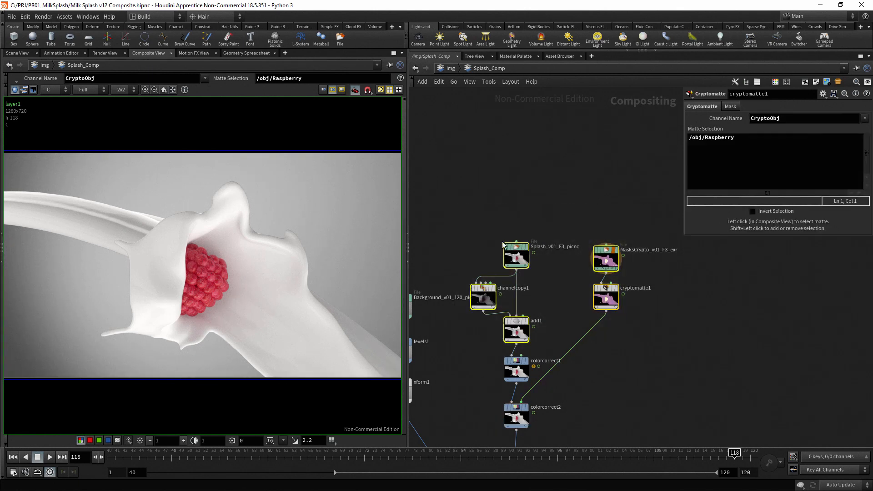
{"action": "left_click_drag", "start_coordinate": [518, 250], "coordinate": [518, 140]}
{"action": "left_click", "coordinate": [485, 244]}
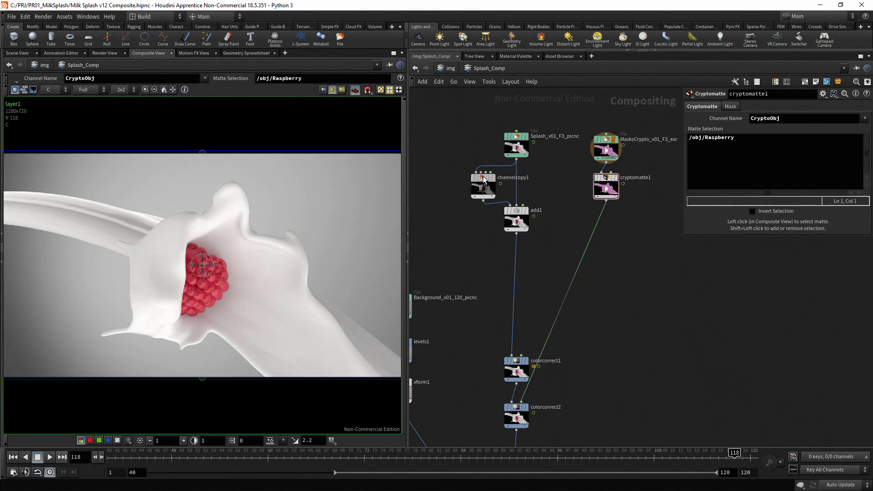
{"action": "left_click_drag", "start_coordinate": [483, 176], "coordinate": [438, 179], "text": "alt"}
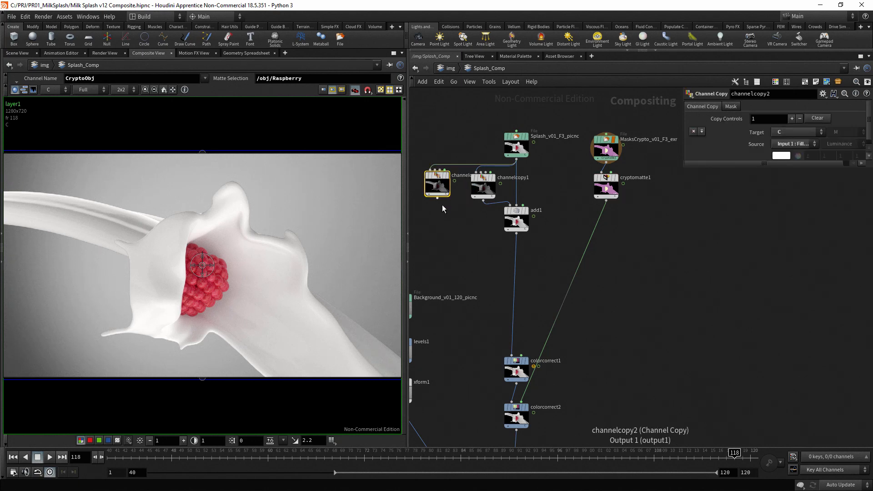
- Set the duplicated Channel Copy's source to direct_reflect and add a Subtract node below it
{"action": "left_click", "coordinate": [814, 143]}
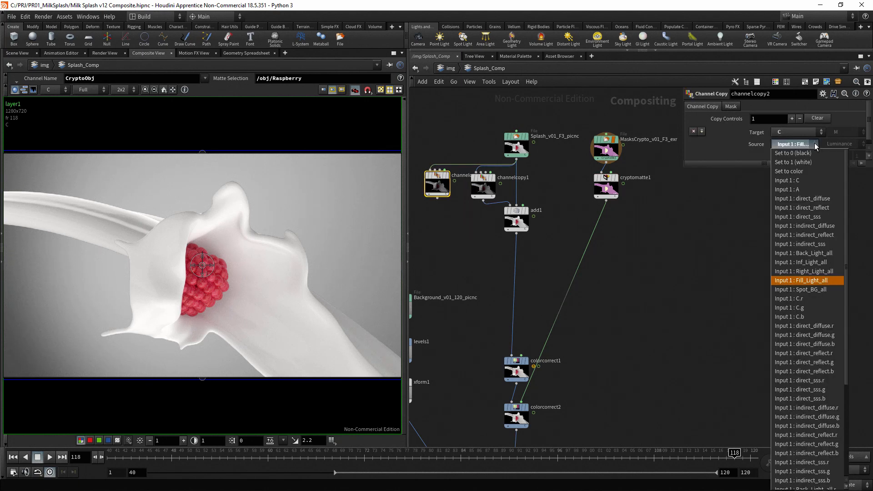
{"action": "left_click", "coordinate": [835, 208]}
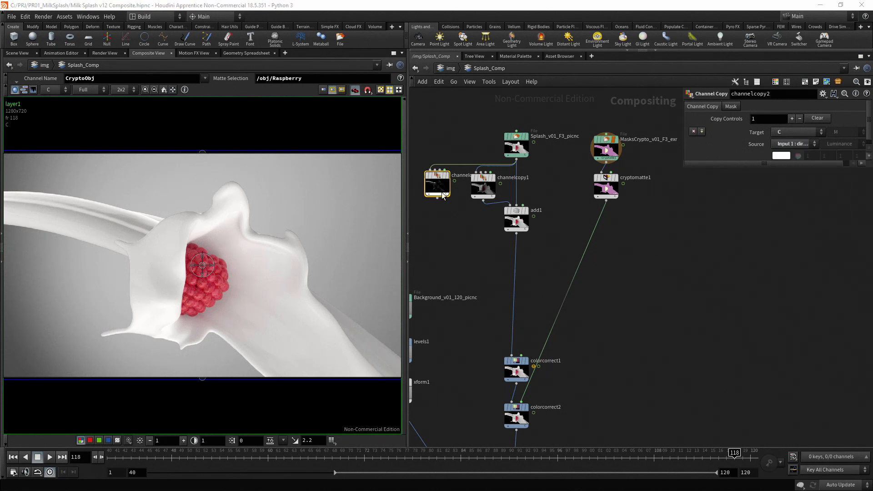
{"action": "key", "text": "Tab"}
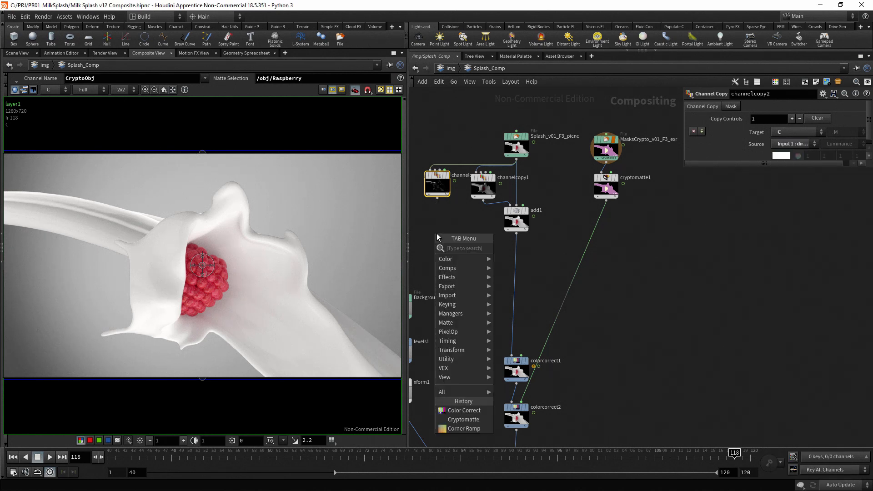
{"action": "mouse_move", "coordinate": [465, 268]}
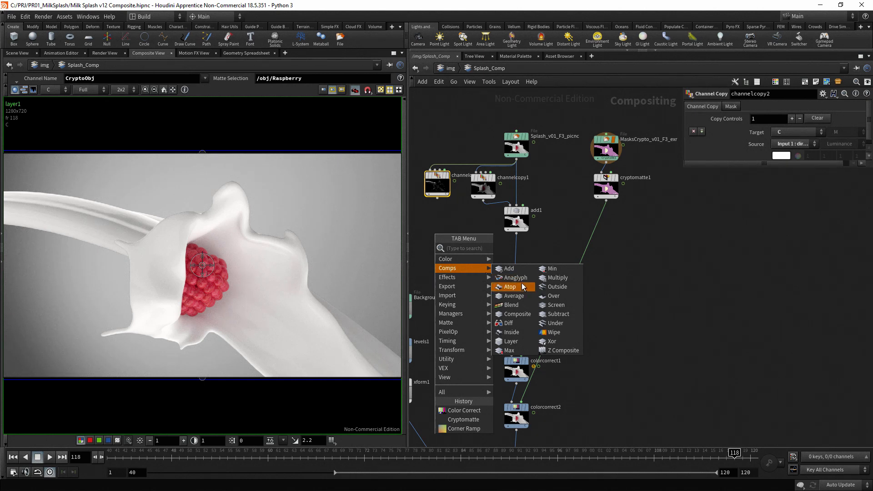
{"action": "left_click", "coordinate": [574, 313]}
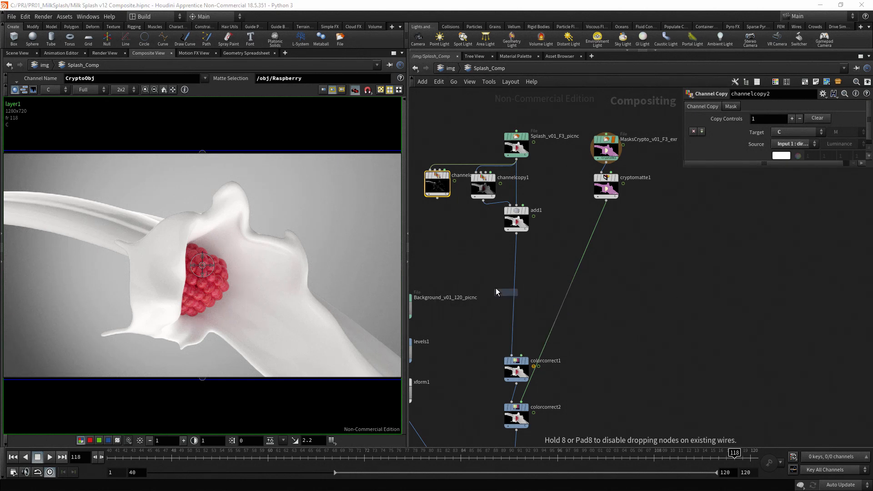
{"action": "left_click", "coordinate": [457, 256]}
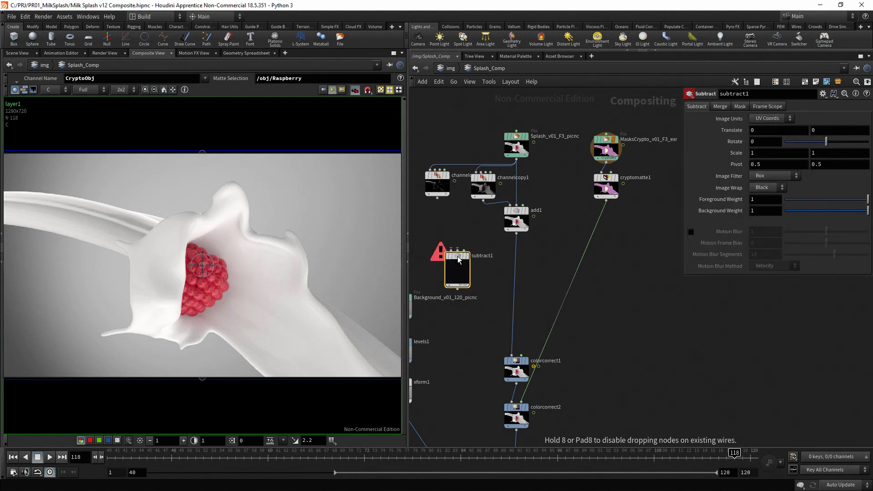
- Wire the duplicated Channel Copy and the Add node into Subtract, connect it to the first Color Correct, and align it in the chain
{"action": "left_click_drag", "start_coordinate": [515, 231], "coordinate": [460, 249]}
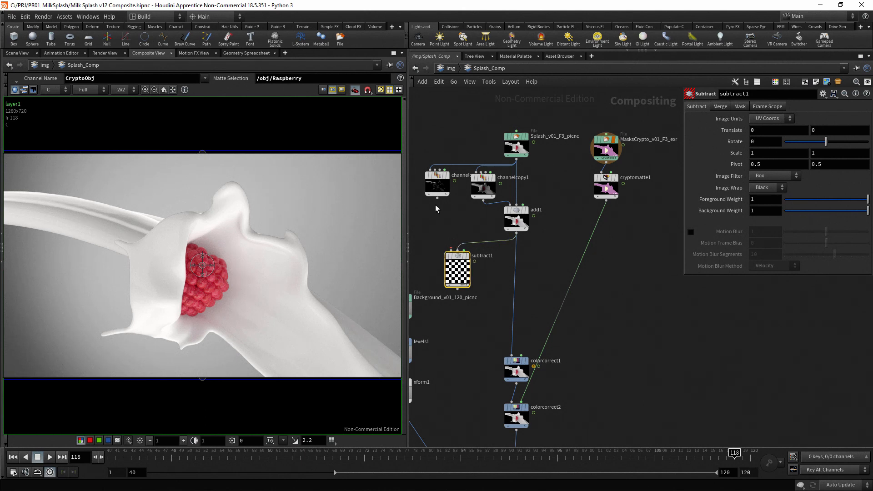
{"action": "left_click_drag", "start_coordinate": [439, 201], "coordinate": [453, 250]}
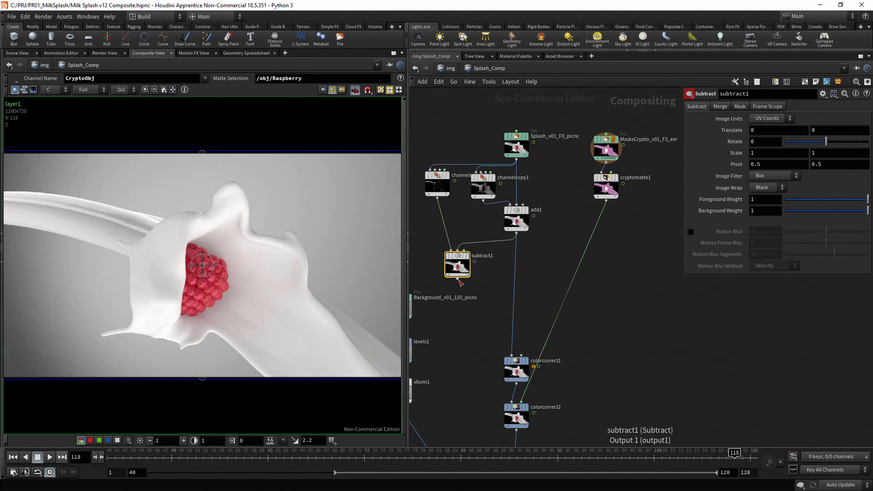
{"action": "left_click_drag", "start_coordinate": [458, 279], "coordinate": [511, 356]}
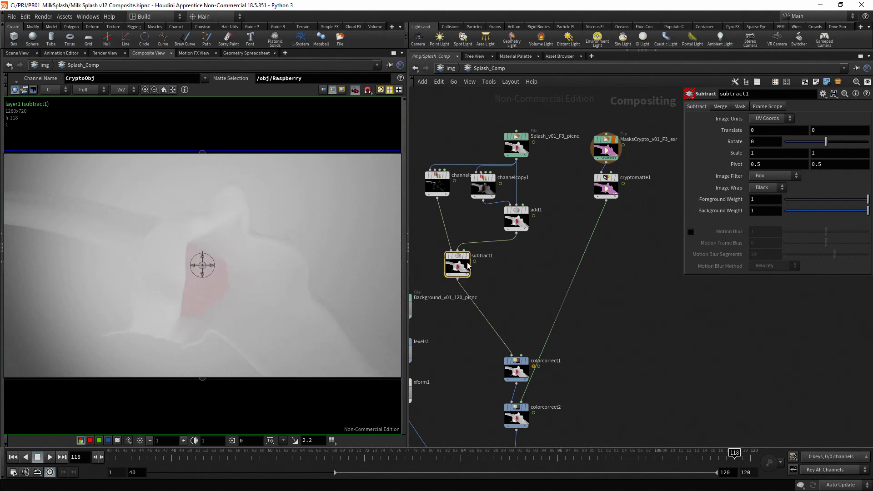
{"action": "left_click_drag", "start_coordinate": [460, 255], "coordinate": [519, 263]}
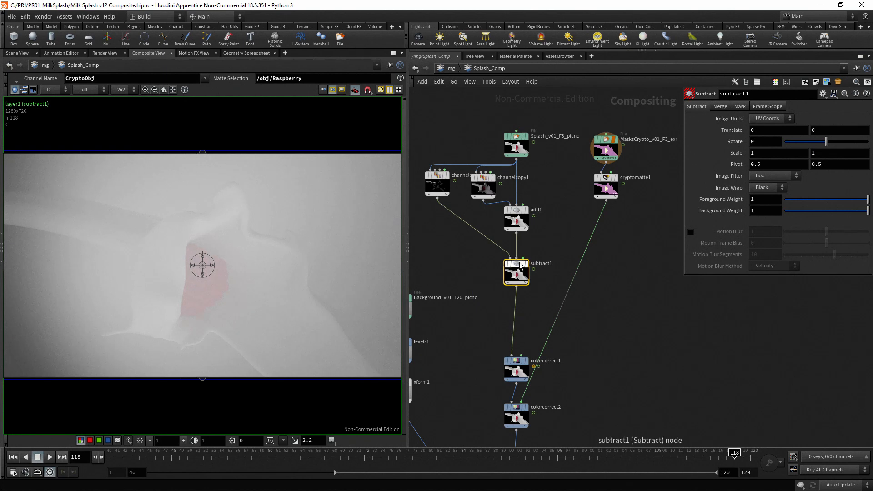
- Exclude the alpha channel from the Subtract node's plane scope
{"action": "left_click", "coordinate": [548, 285]}
{"action": "left_click", "coordinate": [741, 106]}
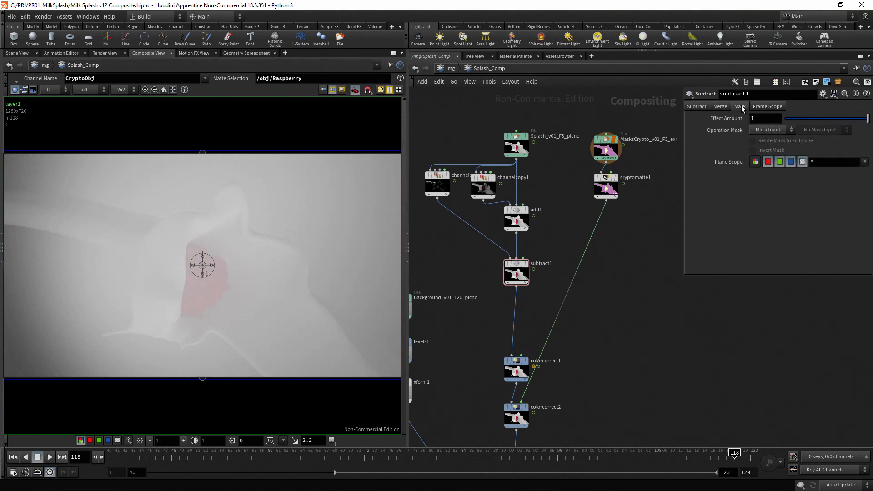
{"action": "left_click", "coordinate": [802, 161]}
- Set the Subtract node's foreground weight to 0.5
{"action": "left_click", "coordinate": [697, 106]}
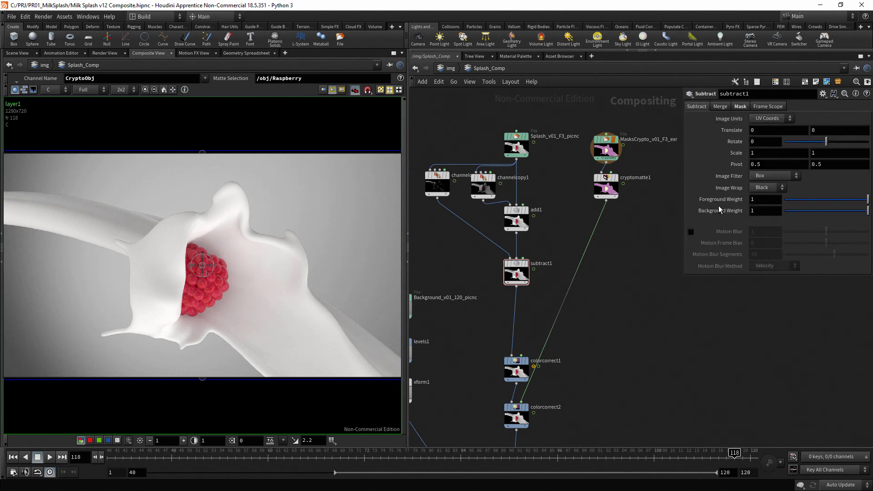
{"action": "left_click_drag", "start_coordinate": [868, 199], "coordinate": [822, 199]}
{"action": "left_click", "coordinate": [746, 200]}
{"action": "type", "text": "0.5"}
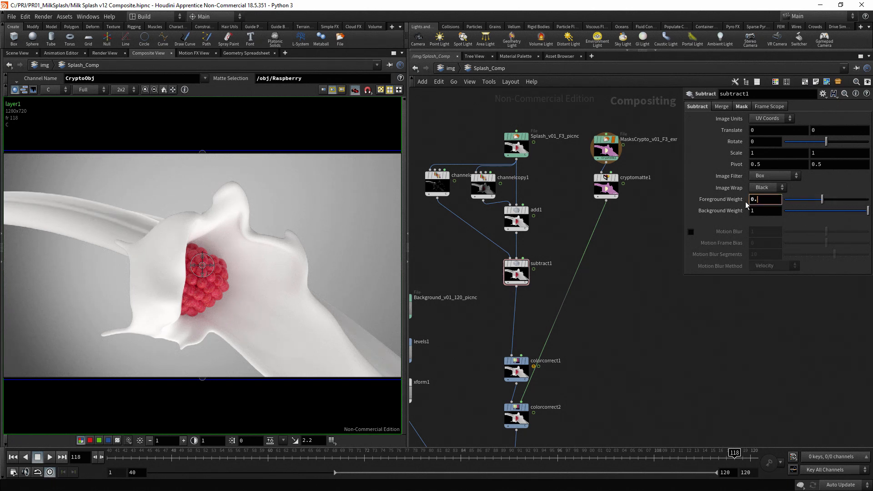
{"action": "key", "text": "Return"}
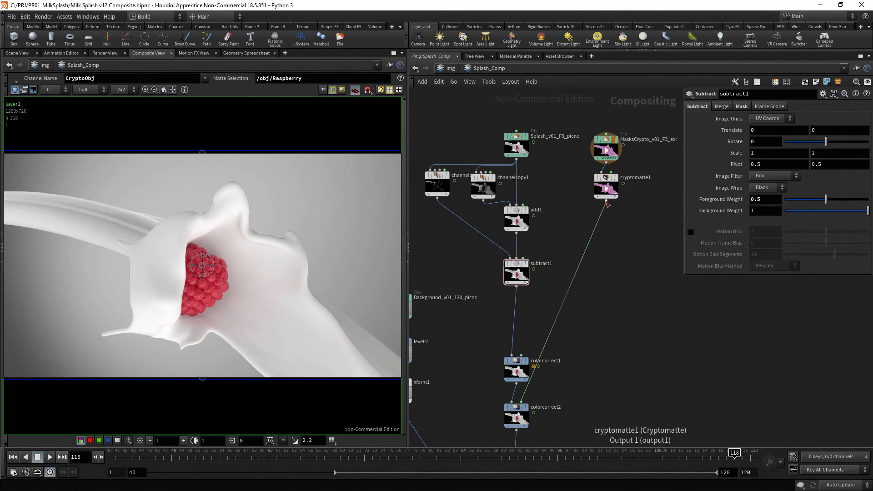
- Wire the Cryptomatte node into the Subtract node's mask input and set the foreground weight to 0.3
{"action": "left_click_drag", "start_coordinate": [607, 205], "coordinate": [529, 257]}
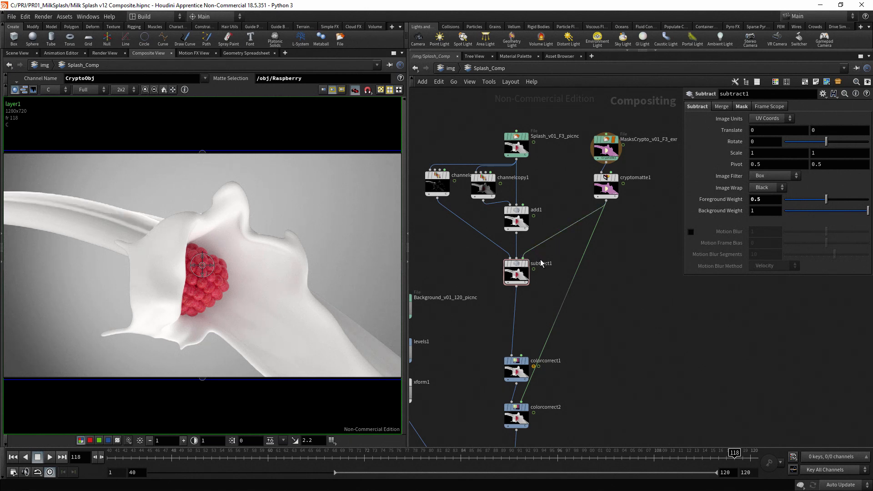
{"action": "left_click", "coordinate": [759, 199]}
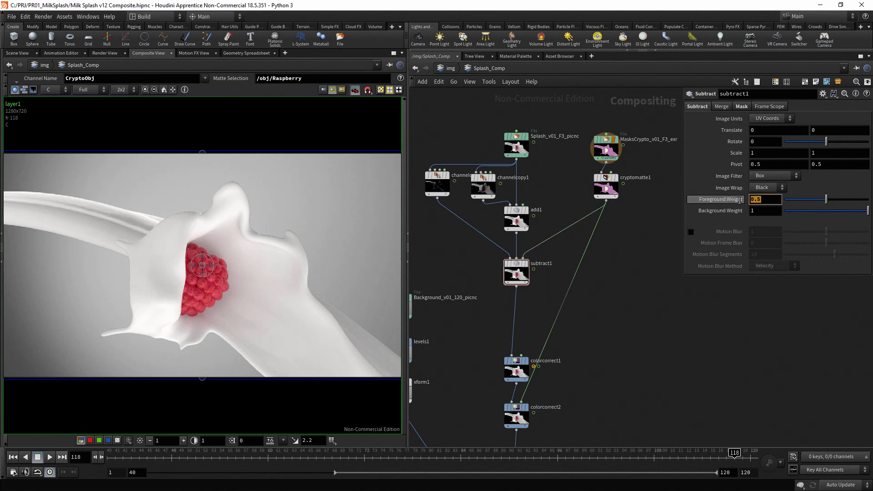
{"action": "type", "text": "1"}
{"action": "key", "text": "Return"}
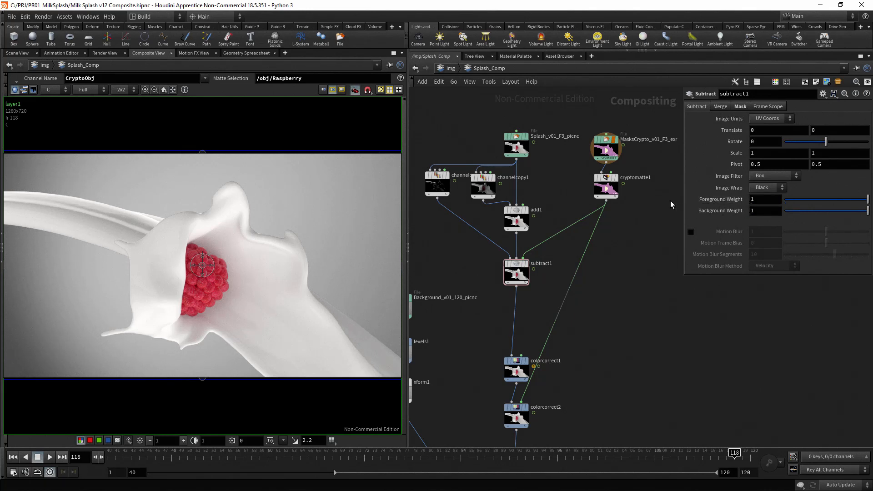
{"action": "left_click", "coordinate": [762, 199]}
{"action": "type", "text": "0.9"}
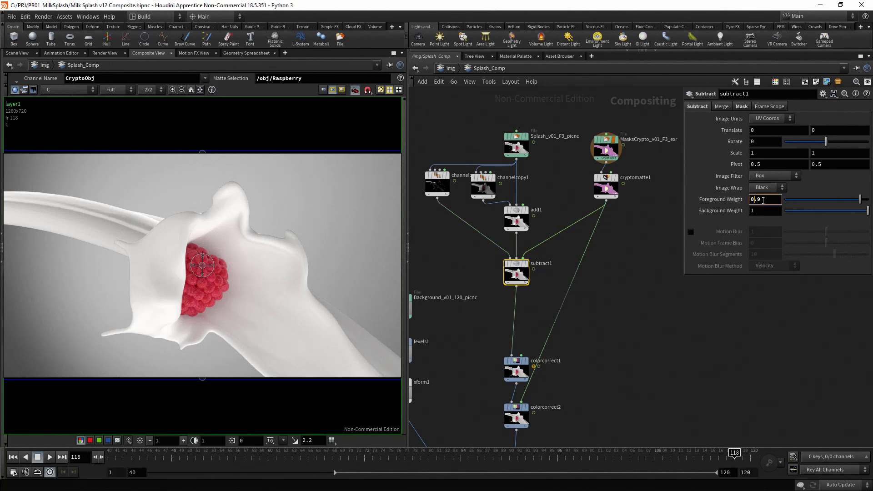
{"action": "scroll", "coordinate": [762, 200], "scroll_direction": "down", "scroll_amount": 8}
{"action": "scroll", "coordinate": [763, 200], "scroll_direction": "up", "scroll_amount": 2}
{"action": "left_click", "coordinate": [658, 200]}
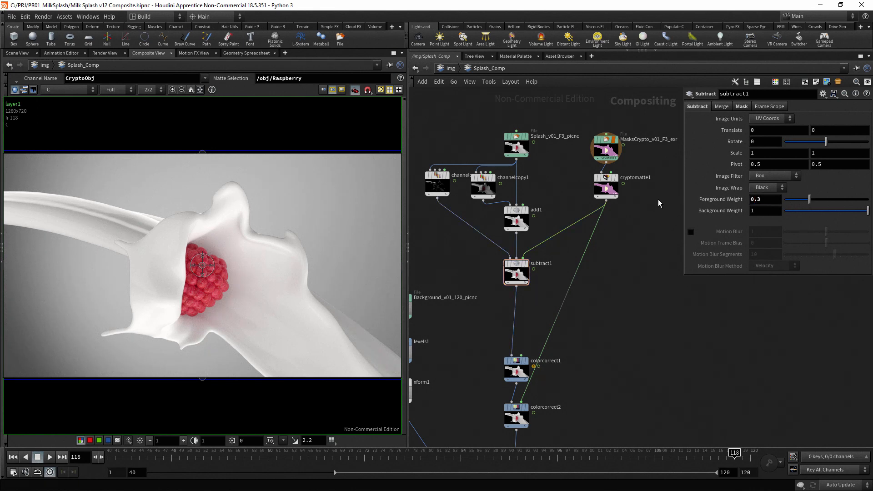
{"action": "key", "text": "p"}
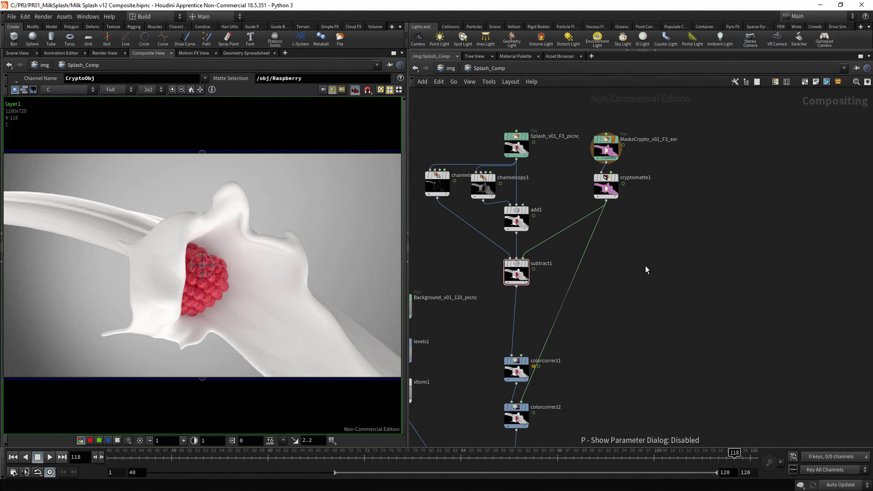
- Add a ROP File Output node connected to the Layer node's output
{"action": "middle_click_drag", "start_coordinate": [645, 266], "coordinate": [693, 258]}
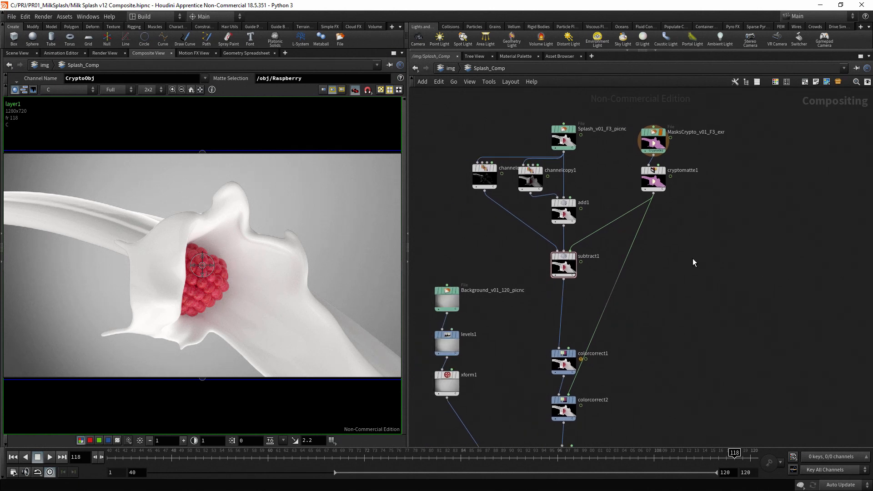
{"action": "key", "text": "h"}
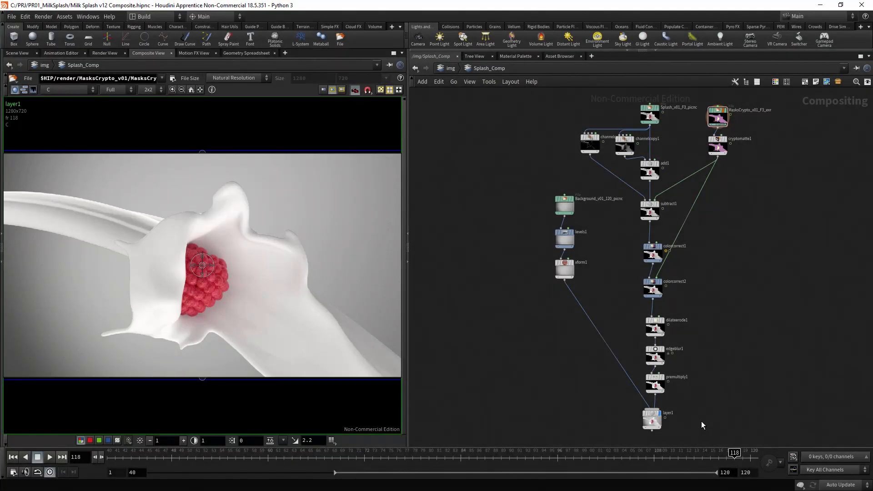
{"action": "middle_click_drag", "start_coordinate": [701, 421], "coordinate": [575, 347]}
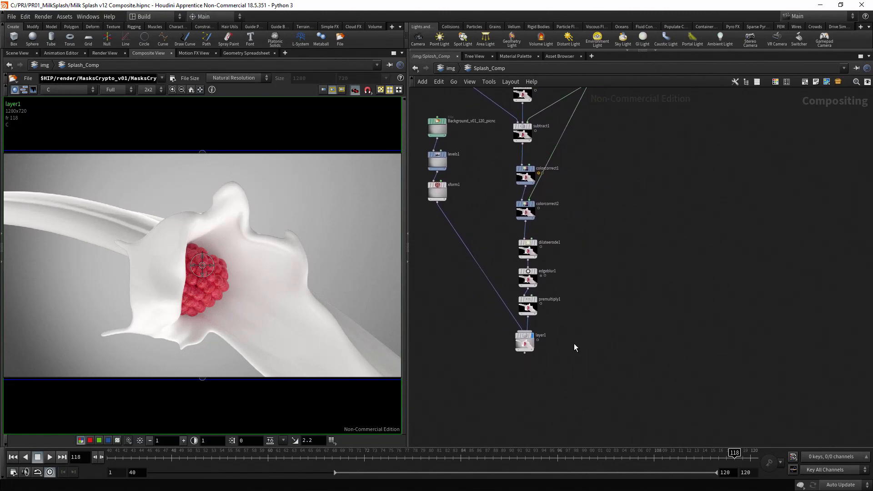
{"action": "left_click", "coordinate": [526, 354]}
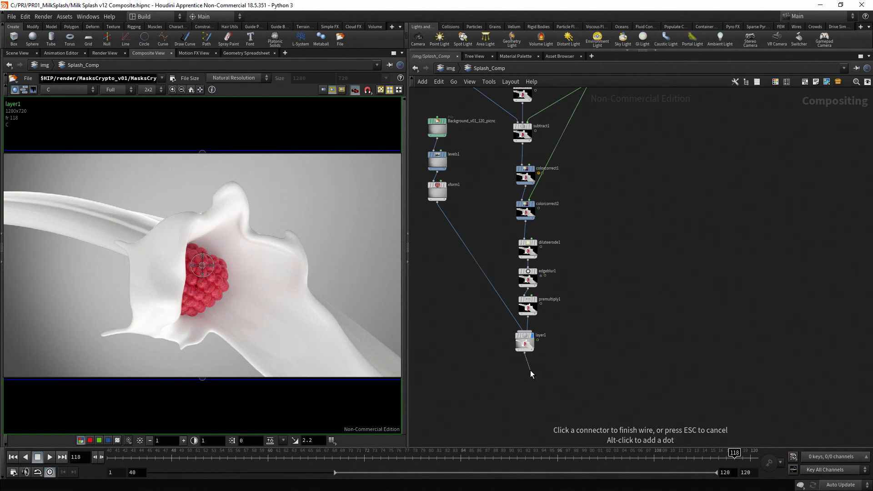
{"action": "key", "text": "Tab"}
{"action": "mouse_move", "coordinate": [571, 340]}
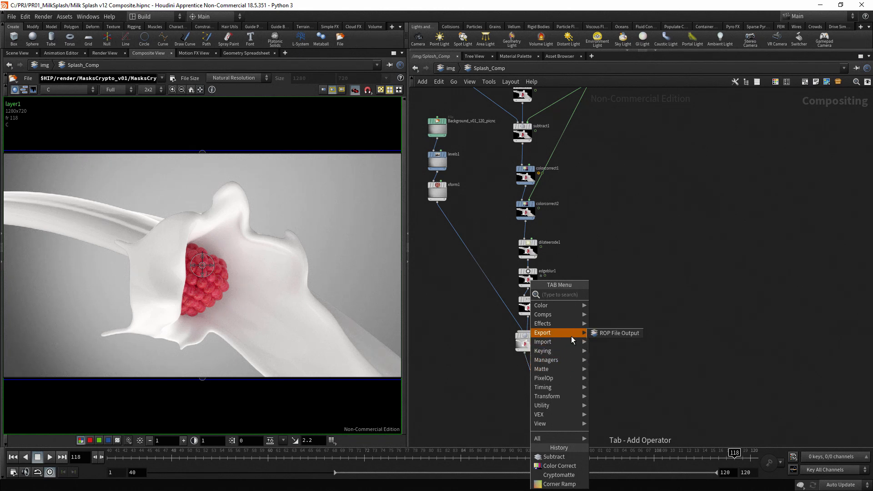
{"action": "left_click", "coordinate": [607, 333]}
{"action": "left_click", "coordinate": [528, 371]}
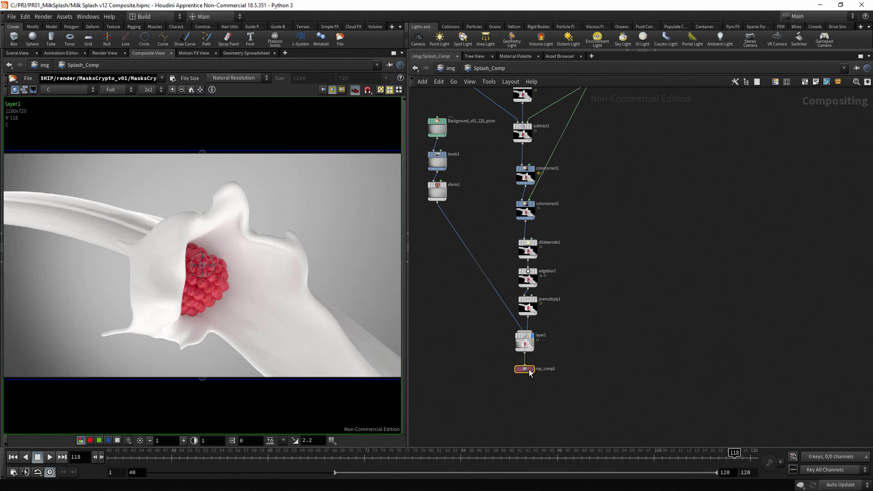
- Rename the ROP File Output node Splash_Out_v01 and set its valid frame range to Render Frame Range
{"action": "key", "text": "p"}
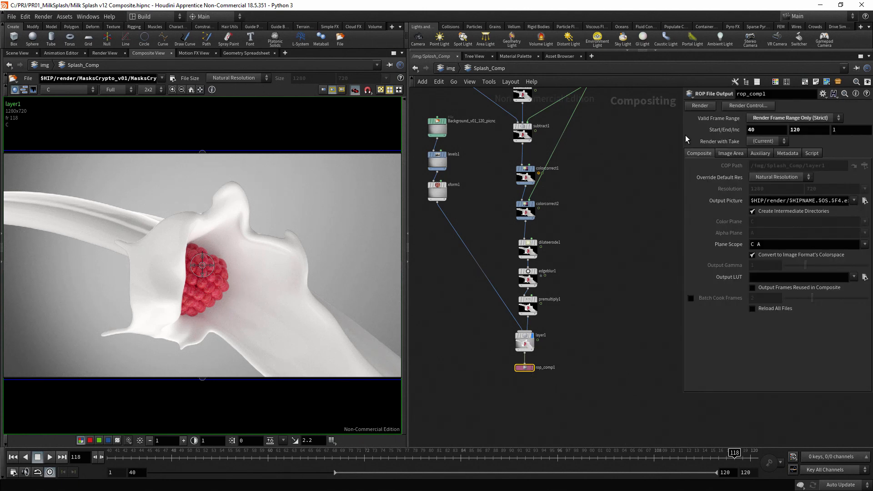
{"action": "left_click_drag", "start_coordinate": [773, 93], "coordinate": [730, 93]}
{"action": "type", "text": "Splash_Out_v01"}
{"action": "key", "text": "Return"}
{"action": "left_click", "coordinate": [839, 119]}
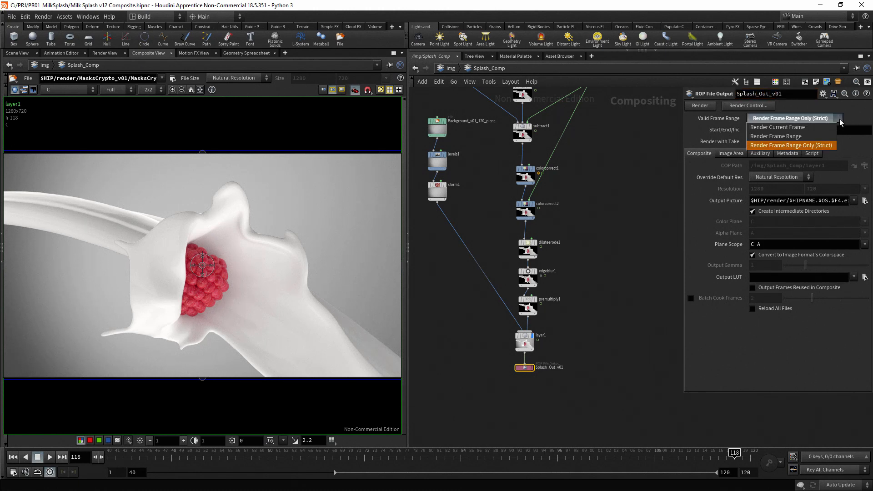
{"action": "left_click", "coordinate": [811, 136]}
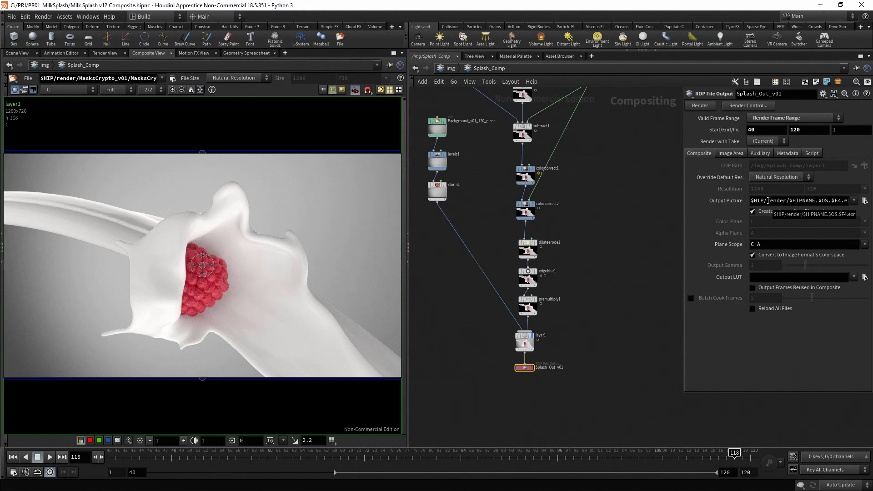
- Change the output picture's folder to $HIP/comp/$OS/ and drop $HIPNAME from the file name
{"action": "left_click_drag", "start_coordinate": [768, 200], "coordinate": [786, 200]}
{"action": "type", "text": "comp"}
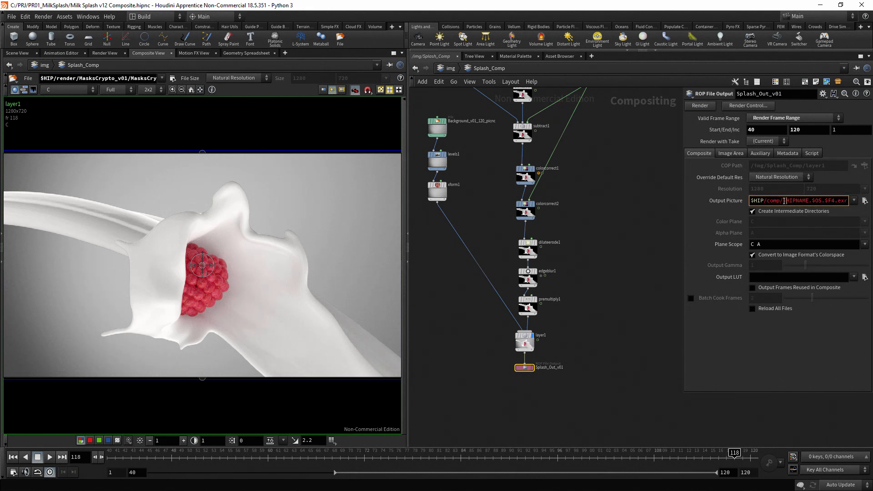
{"action": "left_click_drag", "start_coordinate": [784, 201], "coordinate": [812, 200]}
{"action": "key", "text": "BackSpace"}
{"action": "type", "text": "$"}
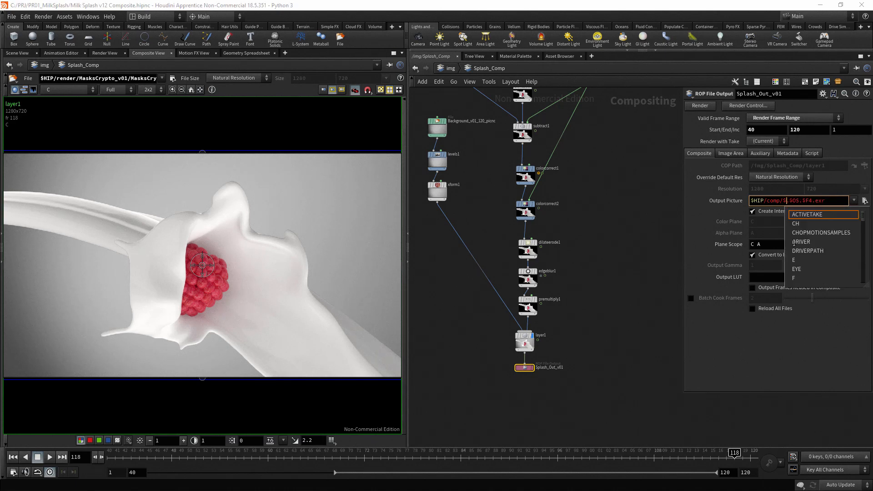
{"action": "key", "text": "Escape"}
{"action": "type", "text": "OS/"}
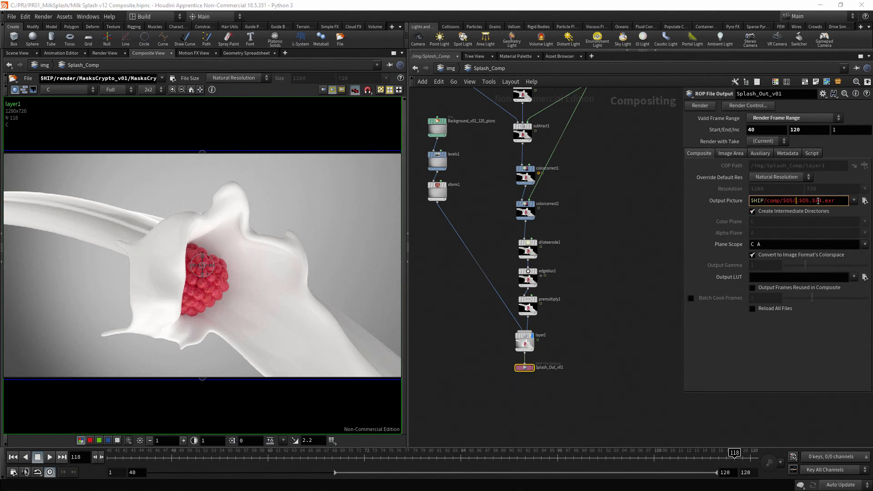
- Set the output picture's file name to $OS.$F3.picnc, removing the stray dot after the $HIP/comp/$OS/ folder
{"action": "left_click", "coordinate": [818, 200]}
{"action": "key", "text": "BackSpace"}
{"action": "type", "text": "3"}
{"action": "key", "text": "Delete"}
{"action": "key", "text": "Delete"}
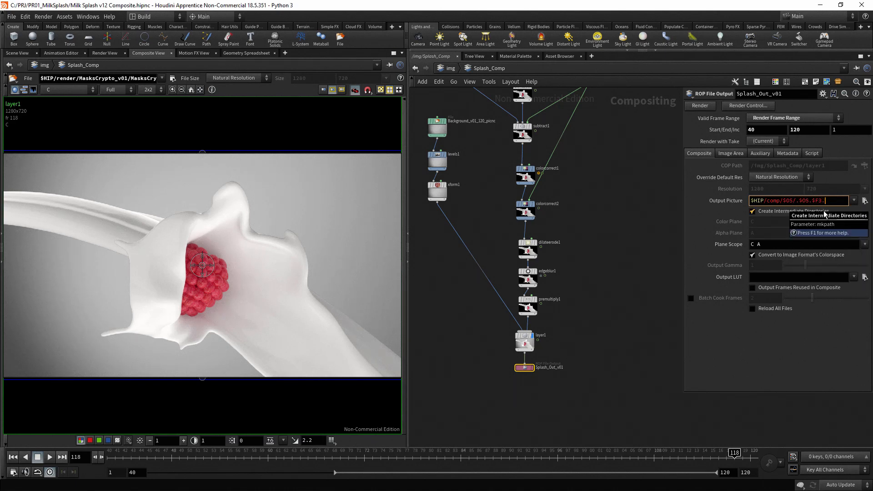
{"action": "type", "text": "picnc"}
{"action": "key", "text": "Return"}
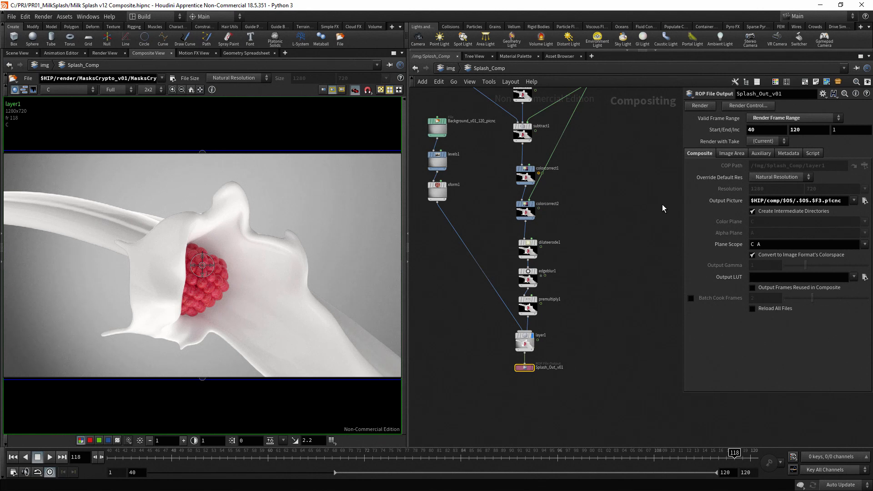
{"action": "left_click", "coordinate": [798, 201]}
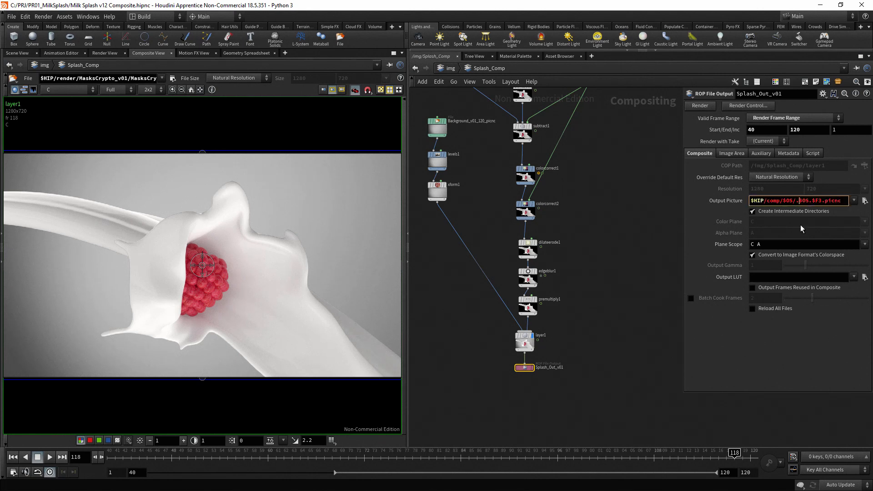
{"action": "key", "text": "BackSpace"}
{"action": "key", "text": "Return"}
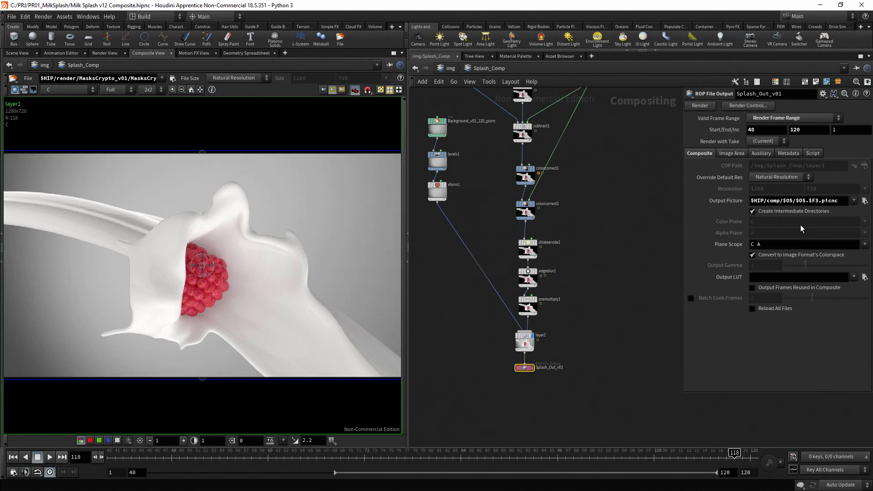
- Limit the file output's plane scope to C and render the composite frames to disk
{"action": "left_click", "coordinate": [769, 245]}
{"action": "key", "text": "BackSpace"}
{"action": "key", "text": "BackSpace"}
{"action": "key", "text": "Return"}
{"action": "left_click", "coordinate": [713, 108]}
- Load the rendered Splash_Out_v01.$F3.picnc (40-120) sequence from $HIP/comp/Splash_Out_v01 into MPlay
{"action": "left_click", "coordinate": [44, 16]}
{"action": "mouse_move", "coordinate": [95, 129]}
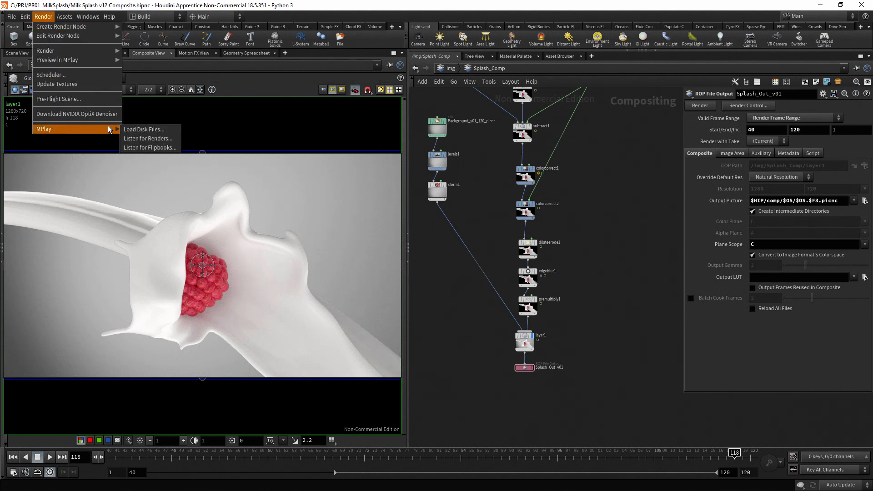
{"action": "left_click", "coordinate": [141, 130]}
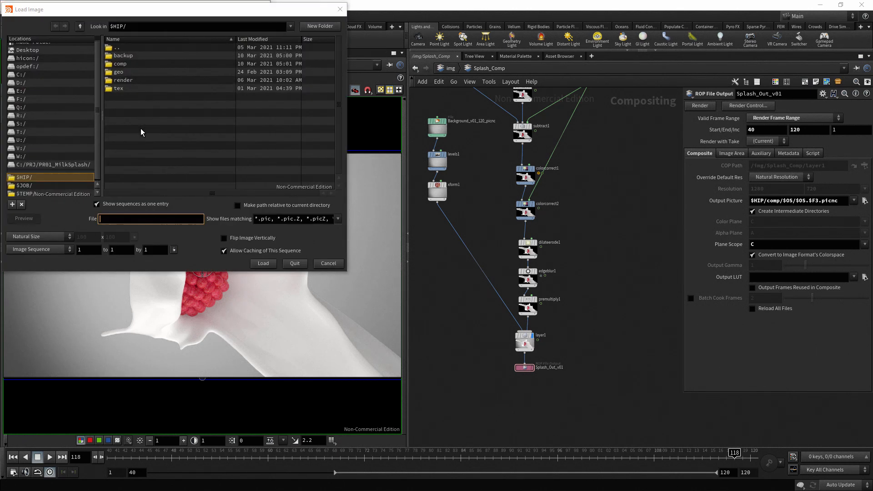
{"action": "double_click", "coordinate": [121, 64]}
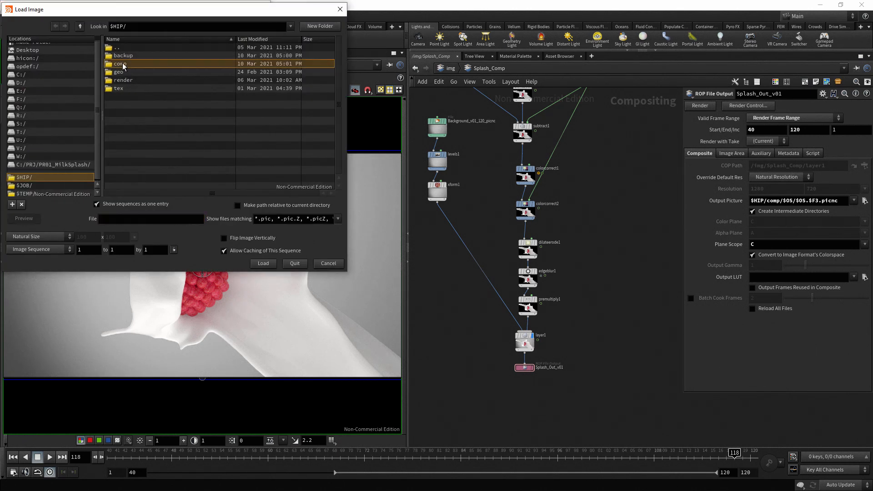
{"action": "double_click", "coordinate": [148, 55]}
{"action": "left_click", "coordinate": [166, 55]}
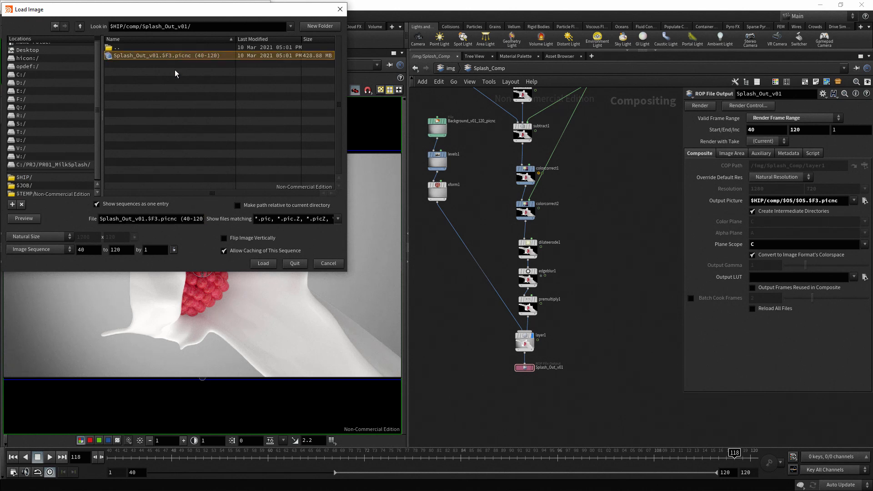
{"action": "left_click", "coordinate": [264, 264]}
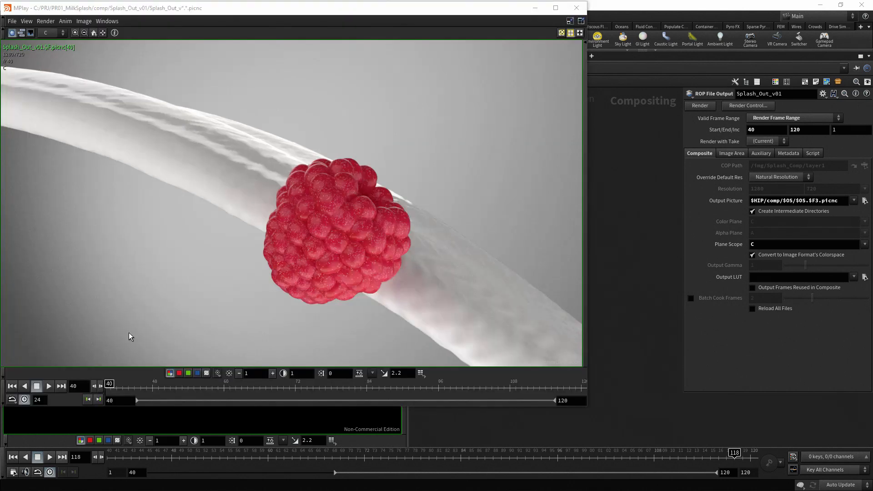
- Play back the rendered splash sequence to review the composite, then close MPlay
{"action": "left_click", "coordinate": [49, 384]}
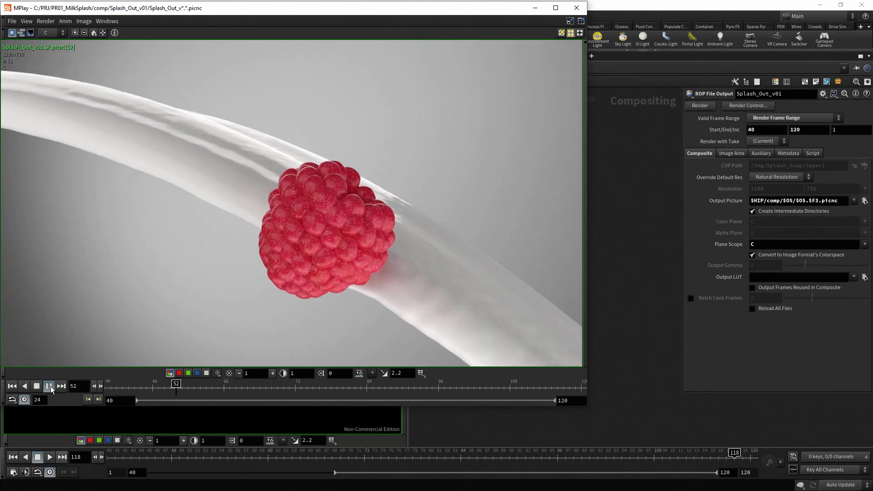
{"action": "left_click", "coordinate": [49, 386]}
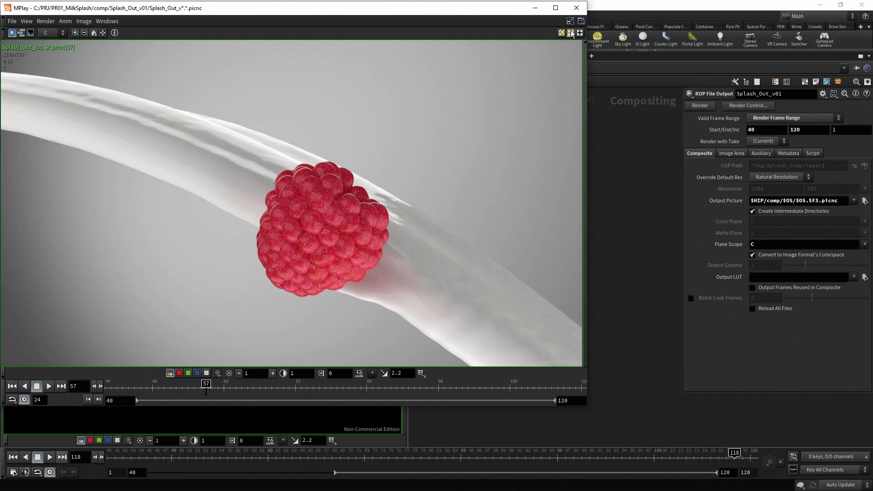
{"action": "left_click", "coordinate": [576, 8]}
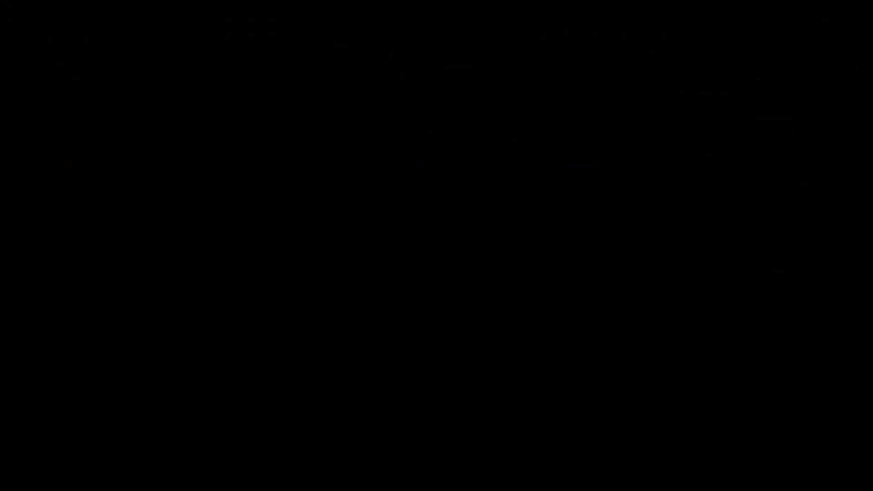
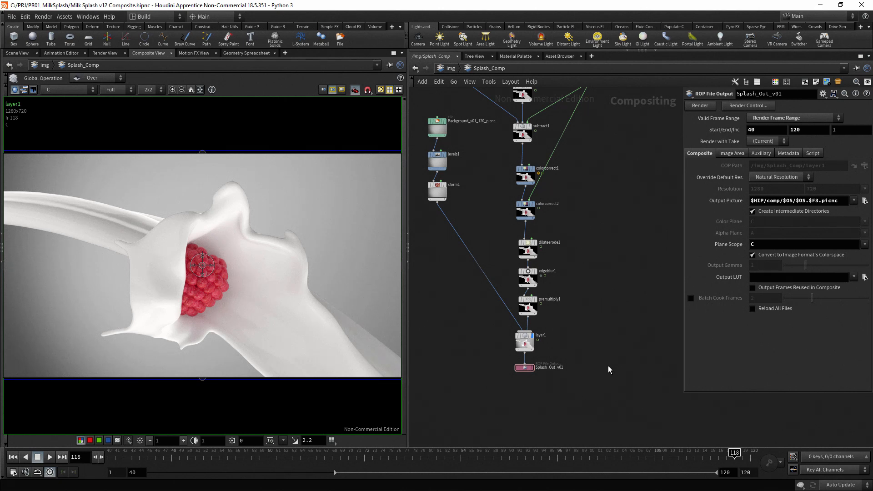
- Make room below the Layer node and insert a Blur node on its wire to Splash_Out_v01
{"action": "middle_click_drag", "start_coordinate": [607, 365], "coordinate": [610, 316]}
{"action": "left_click_drag", "start_coordinate": [525, 326], "coordinate": [524, 378]}
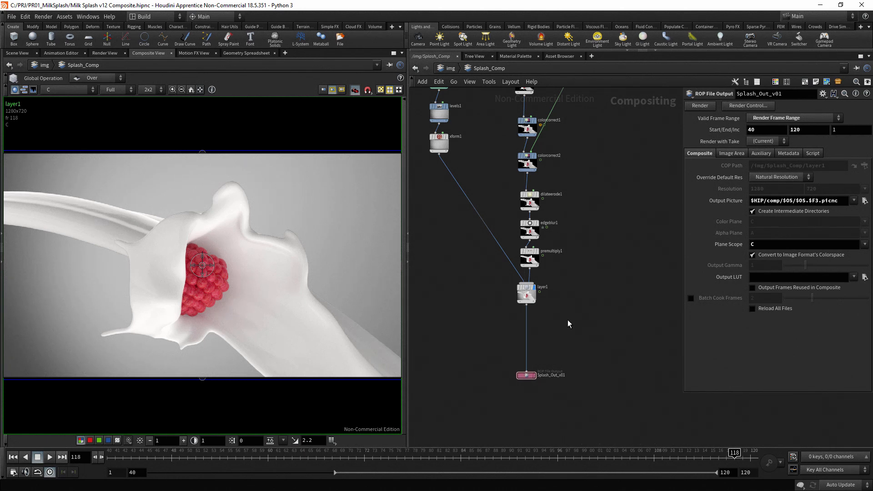
{"action": "key", "text": "Tab"}
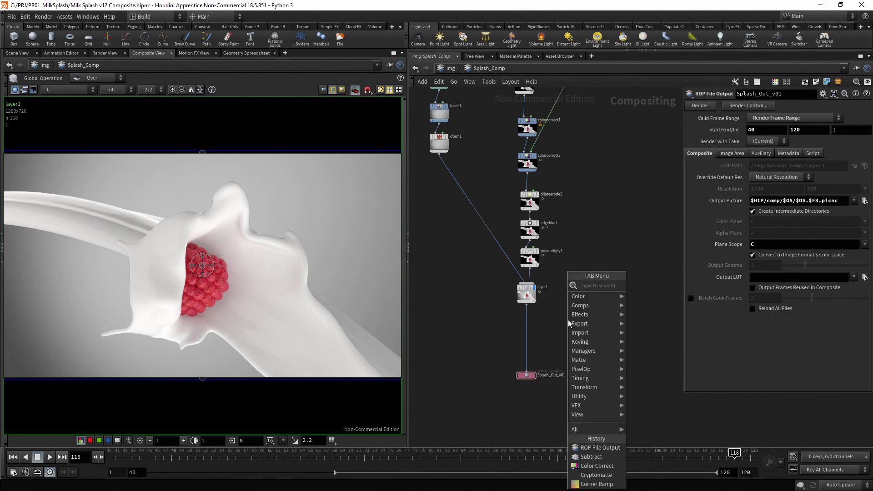
{"action": "mouse_move", "coordinate": [592, 318]}
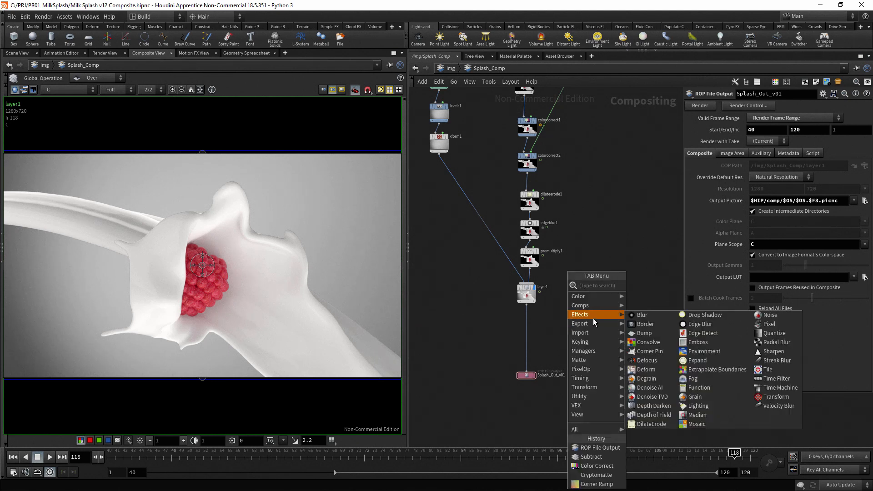
{"action": "left_click", "coordinate": [656, 316]}
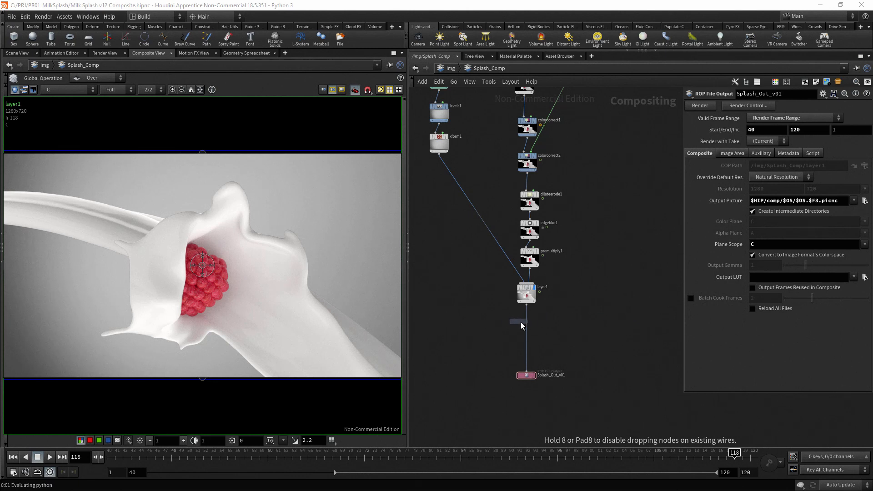
{"action": "left_click", "coordinate": [527, 324]}
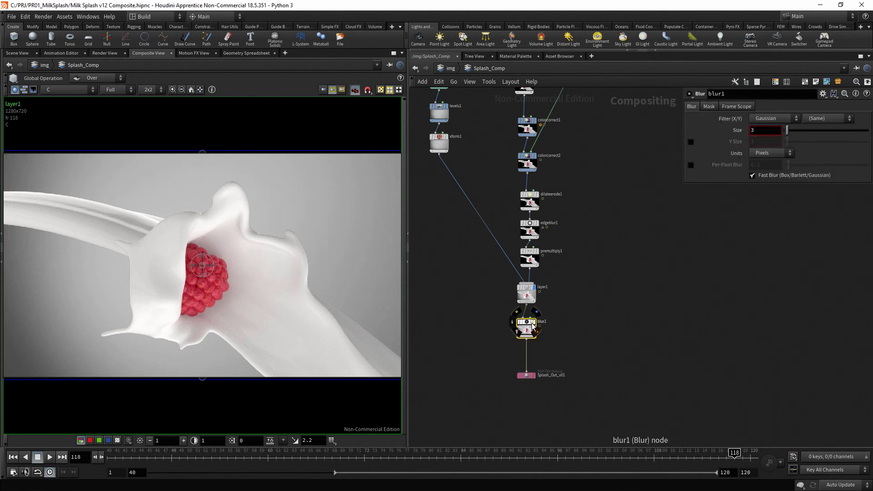
- Insert a Levels node on the wire between the Blur node and Splash_Out_v01
{"action": "key", "text": "Tab"}
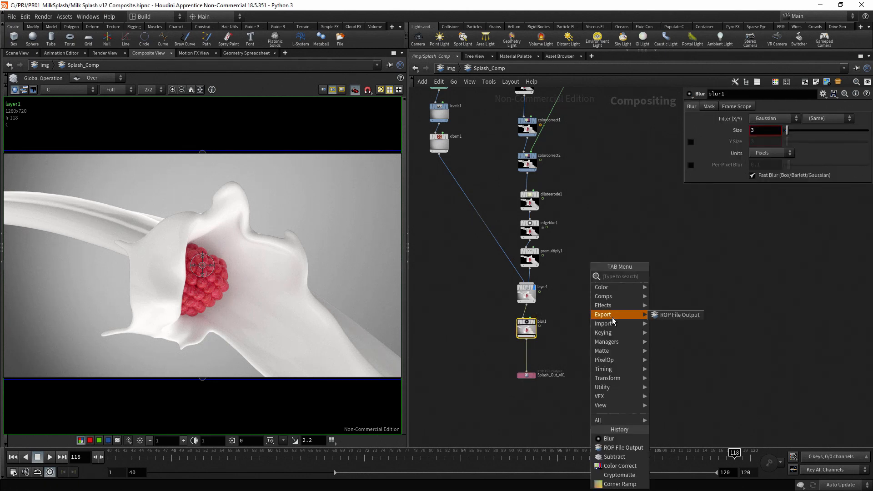
{"action": "mouse_move", "coordinate": [620, 288]}
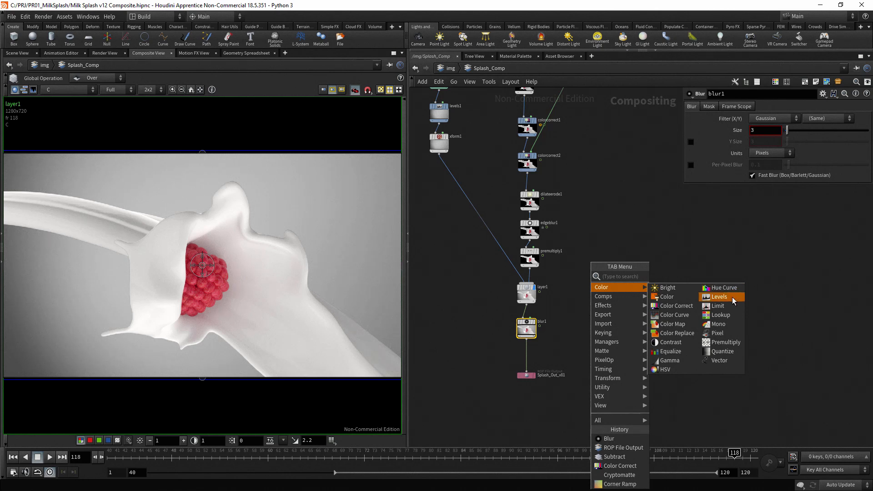
{"action": "left_click", "coordinate": [720, 296]}
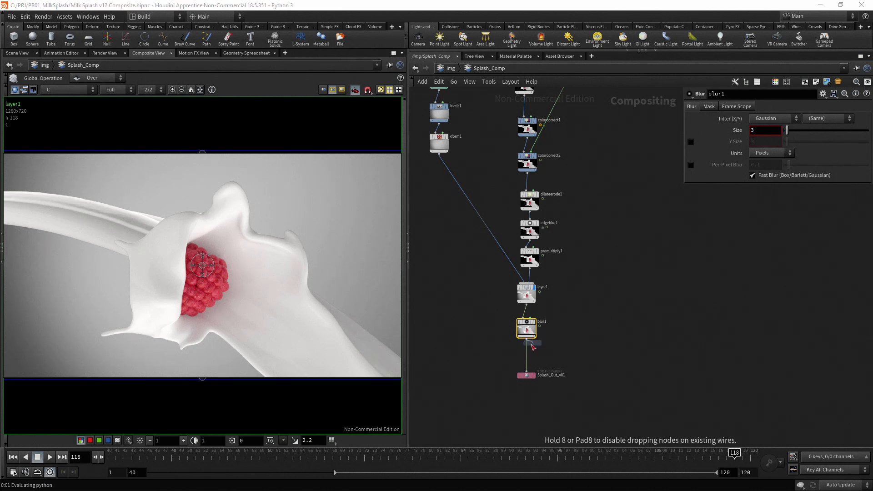
{"action": "left_click", "coordinate": [526, 358]}
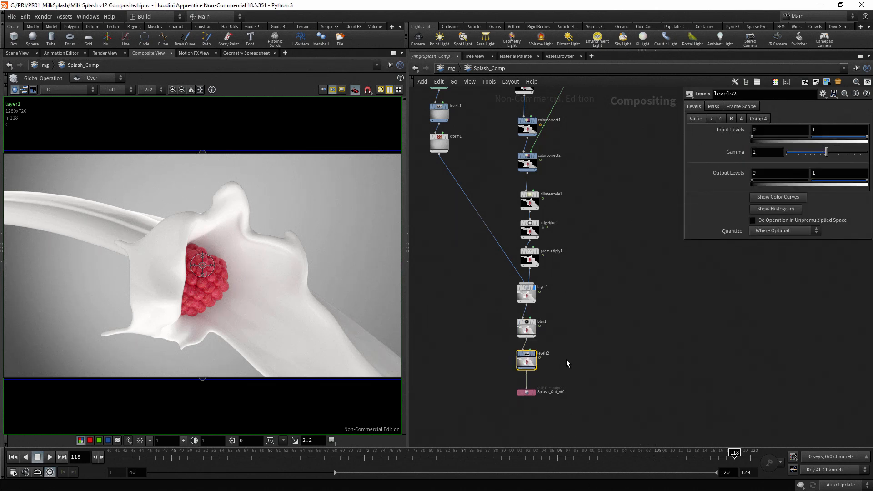
- Display the new Levels node and keyframe its gamma of 1 at frame 80
{"action": "left_click", "coordinate": [535, 357]}
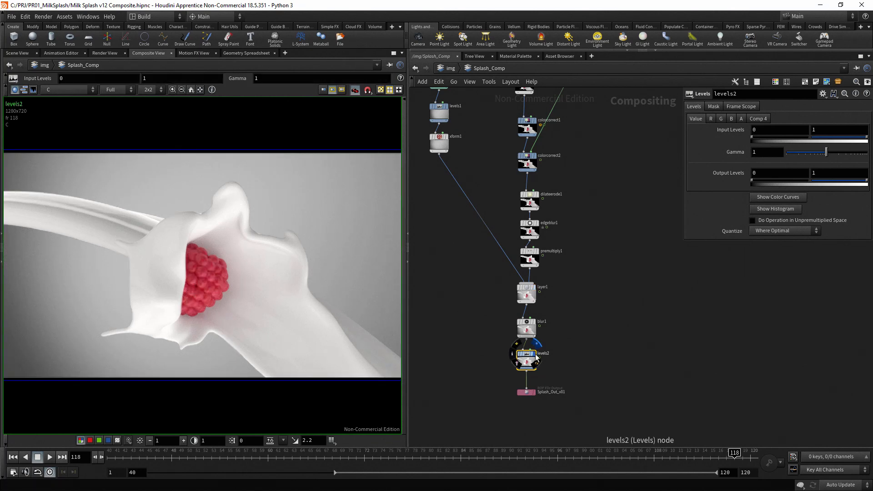
{"action": "left_click", "coordinate": [428, 452]}
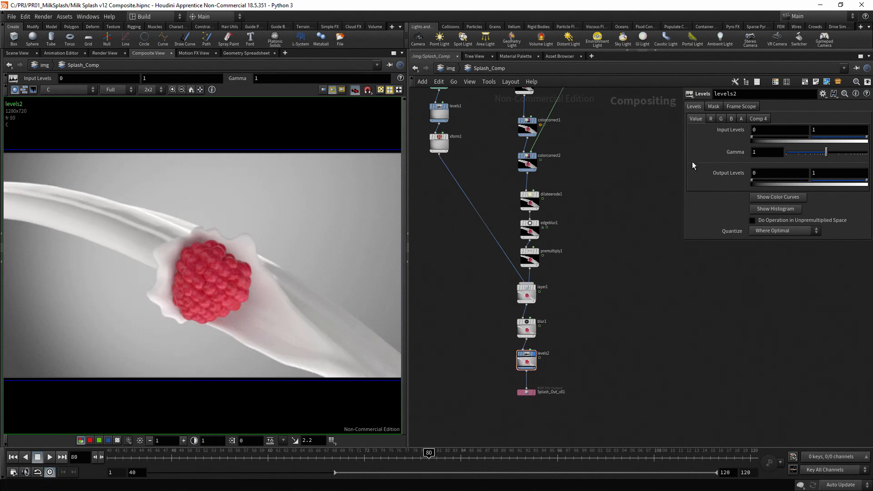
{"action": "left_click", "coordinate": [736, 151], "text": "alt"}
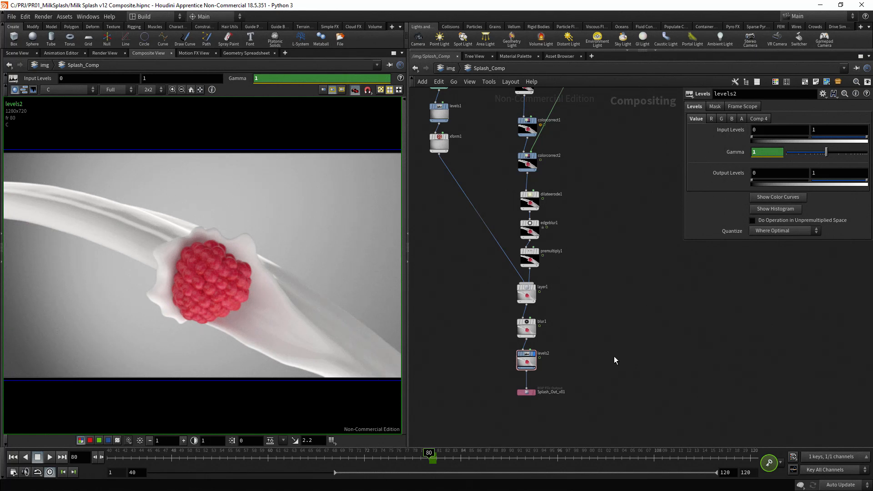
- Set the Blur node's size to 0.5 and keyframe it at frame 80
{"action": "left_click", "coordinate": [526, 329]}
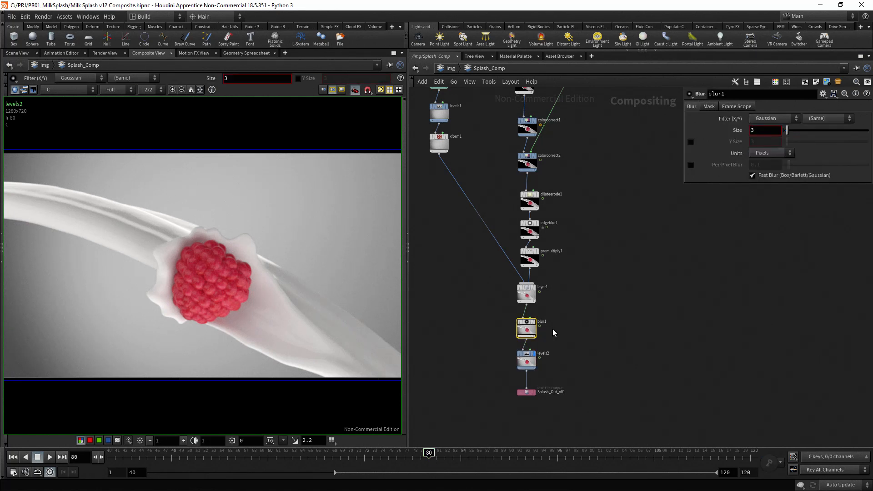
{"action": "double_click", "coordinate": [750, 130]}
{"action": "type", "text": "0.5"}
{"action": "key", "text": "Return"}
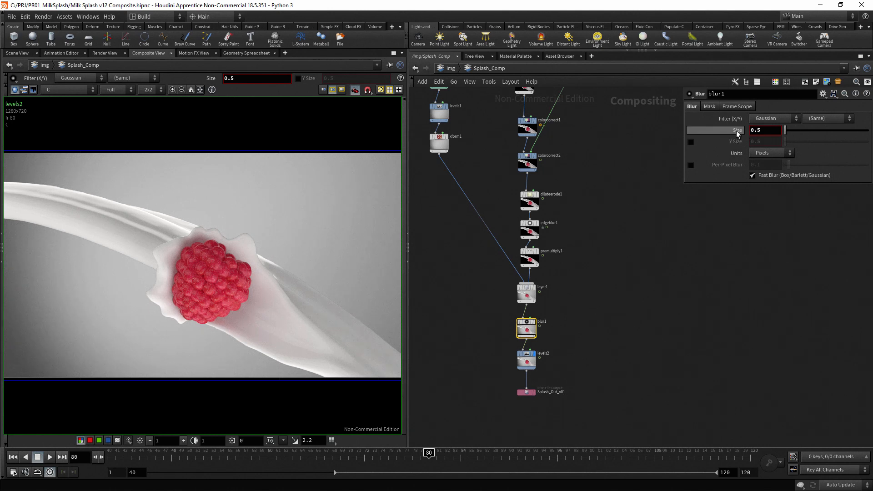
{"action": "left_click", "coordinate": [737, 131], "text": "alt"}
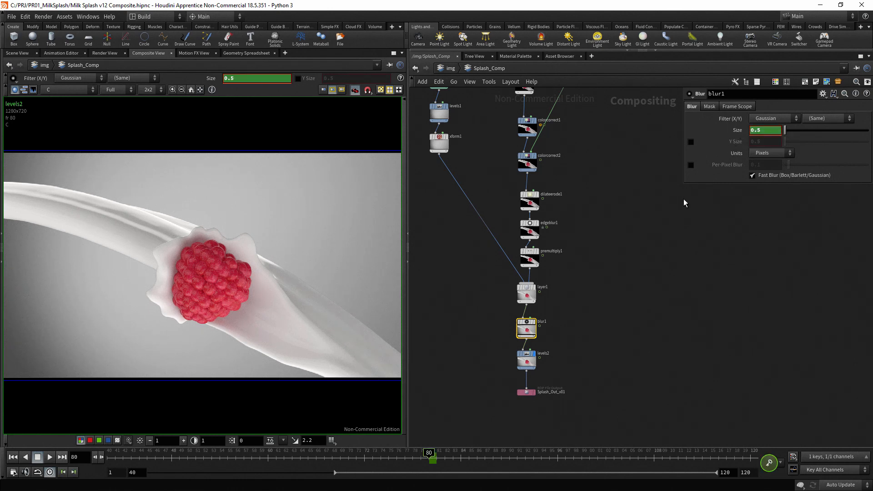
- Keyframe the Blur node's size at frame 40, first with 8 and finally with 10
{"action": "left_click", "coordinate": [13, 457]}
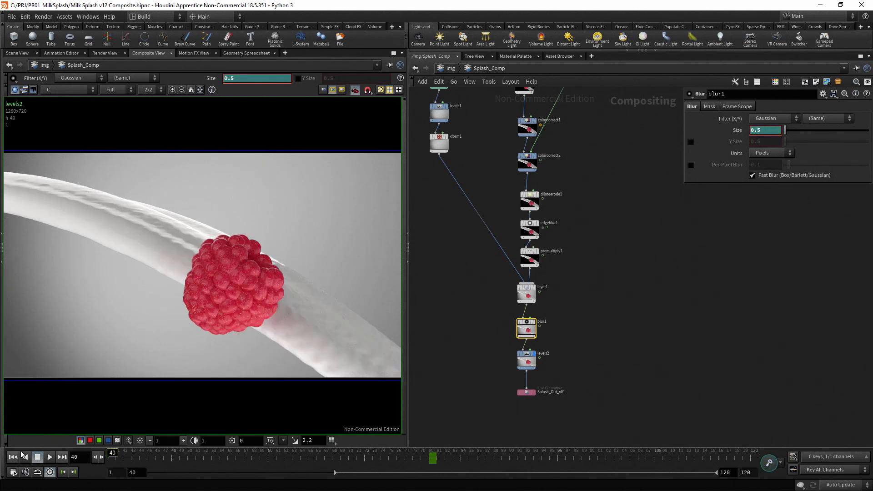
{"action": "left_click_drag", "start_coordinate": [767, 130], "coordinate": [747, 133]}
{"action": "type", "text": "8"}
{"action": "key", "text": "Return"}
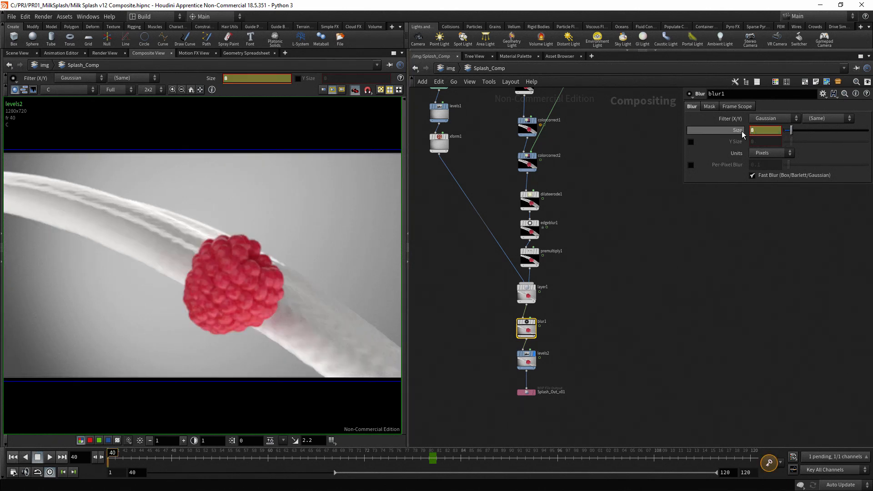
{"action": "left_click", "coordinate": [741, 131], "text": "alt"}
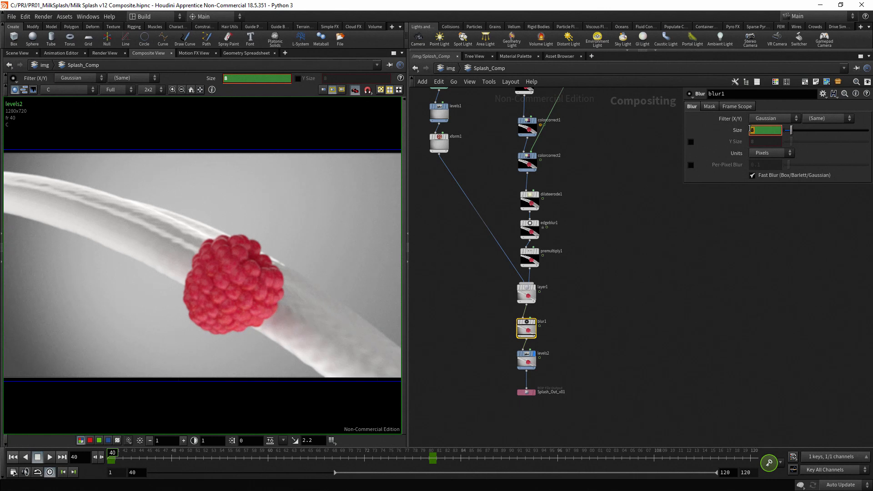
{"action": "type", "text": "10"}
{"action": "key", "text": "Return"}
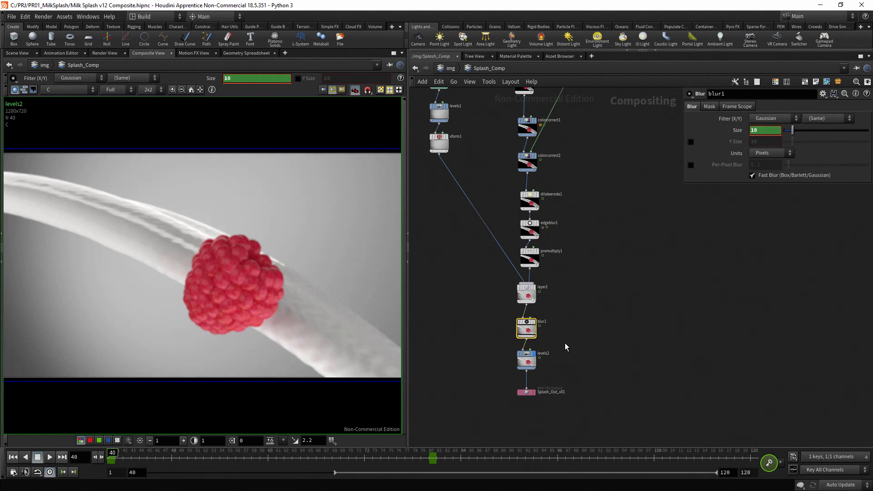
- Set the new Levels node's gamma to 1.1 and keyframe it at frame 40
{"action": "left_click", "coordinate": [526, 360]}
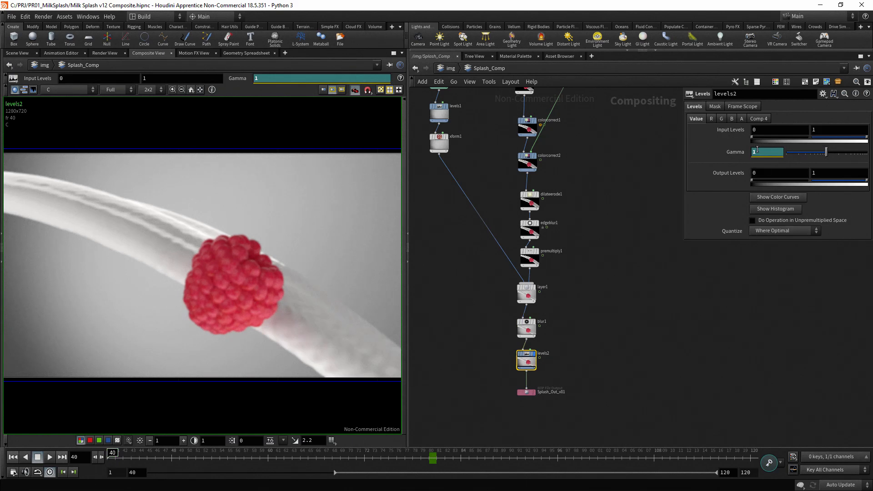
{"action": "type", "text": "1.1"}
{"action": "key", "text": "Return"}
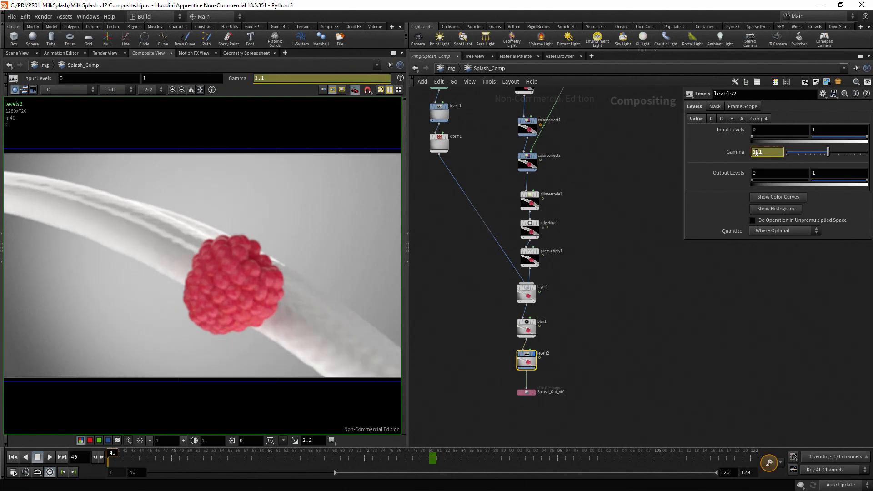
{"action": "left_click", "coordinate": [736, 154], "text": "alt"}
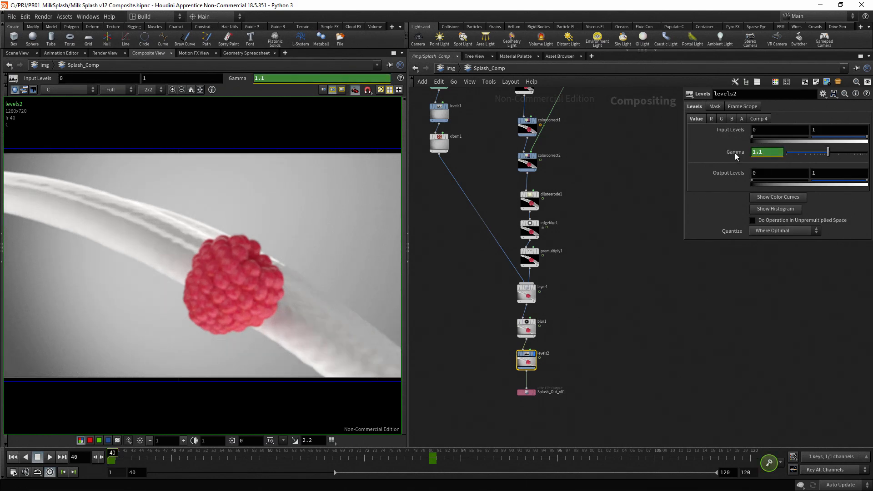
- Change the levels2 node's keyframed gamma at frame 40 to 1.2
{"action": "left_click", "coordinate": [767, 152]}
{"action": "scroll", "coordinate": [768, 151], "scroll_direction": "up", "scroll_amount": 1}
{"action": "left_click", "coordinate": [647, 176]}
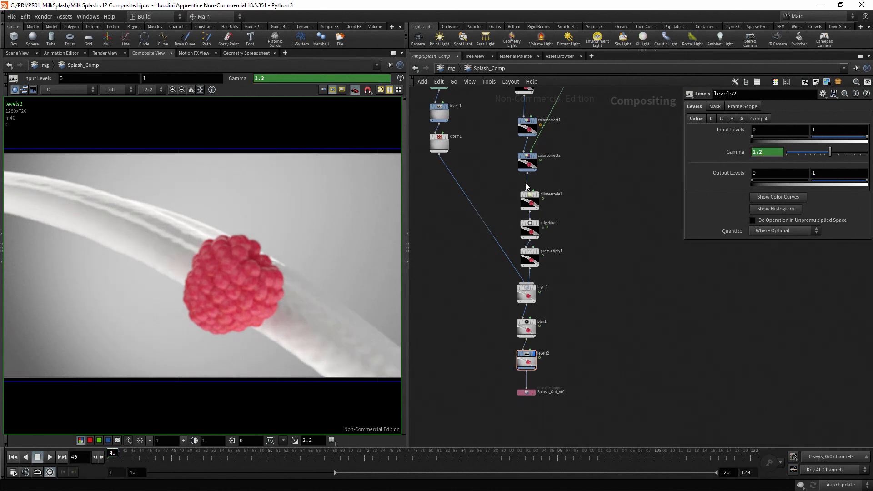
- In the Animation Editor, lengthen the gamma curve's outgoing tangent at frame 40 horizontally for a slower start
{"action": "left_click", "coordinate": [70, 53]}
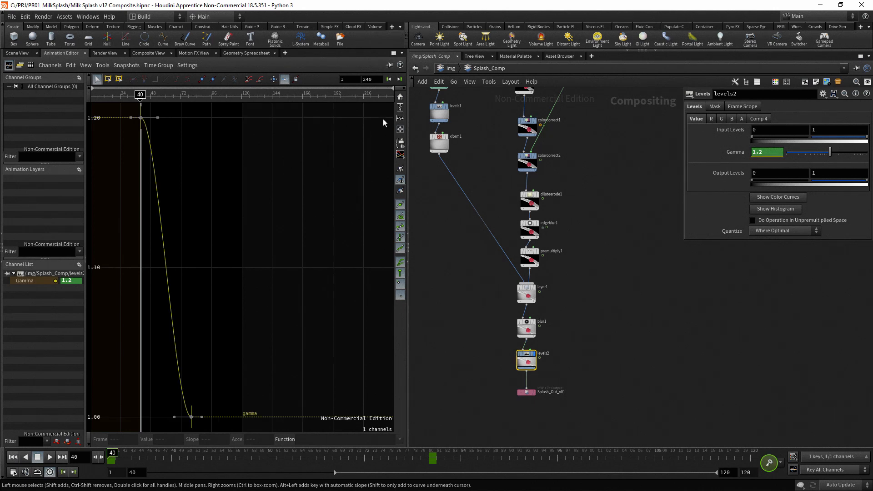
{"action": "key", "text": "h"}
{"action": "left_click_drag", "start_coordinate": [187, 118], "coordinate": [233, 118]}
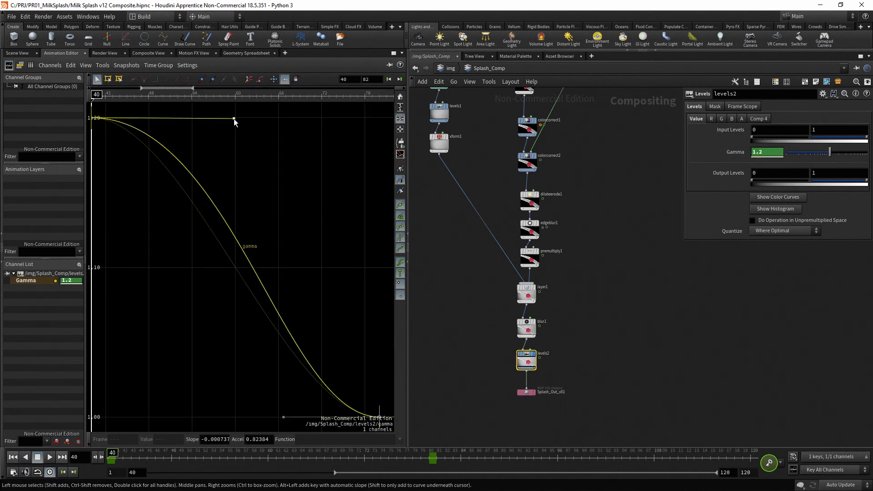
- Lengthen the outgoing tangent of blur1's size curve at frame 40 in the same way, then return to the composite image
{"action": "left_click", "coordinate": [526, 328]}
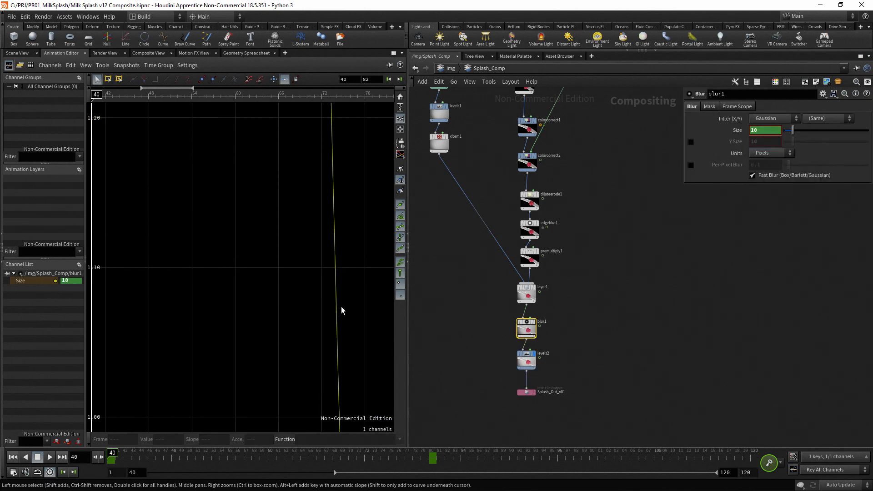
{"action": "key", "text": "h"}
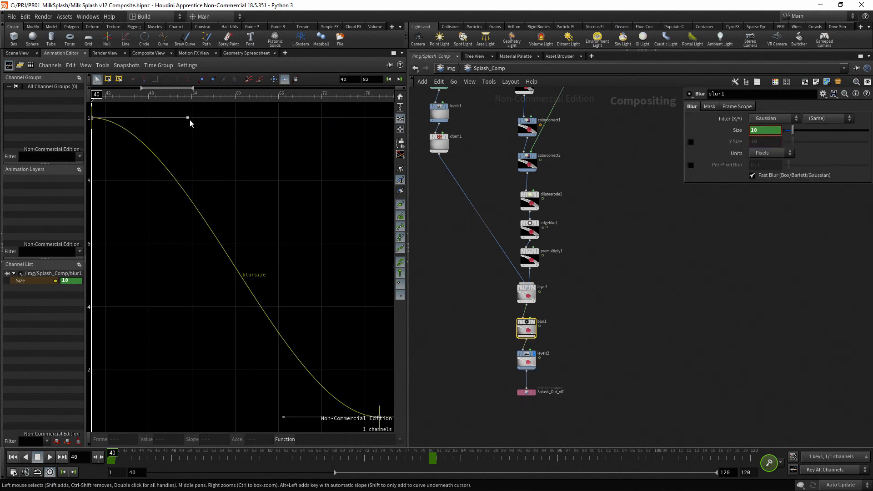
{"action": "left_click_drag", "start_coordinate": [190, 119], "coordinate": [234, 118]}
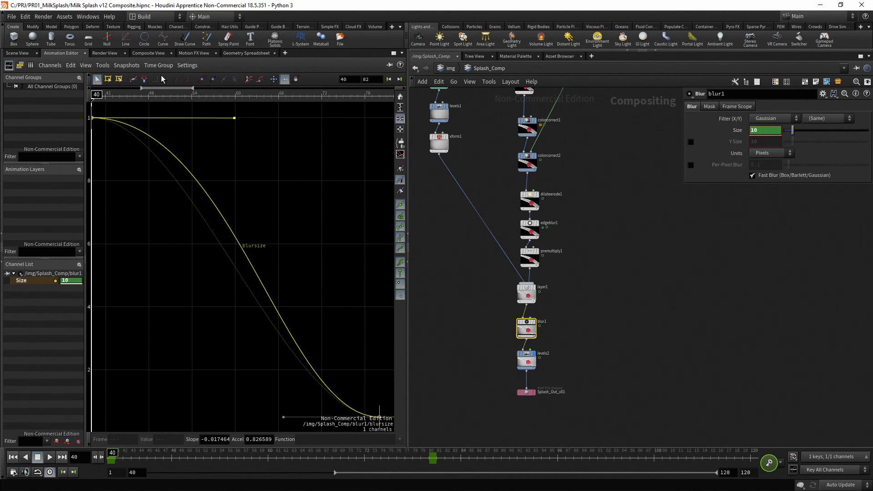
{"action": "left_click", "coordinate": [159, 53]}
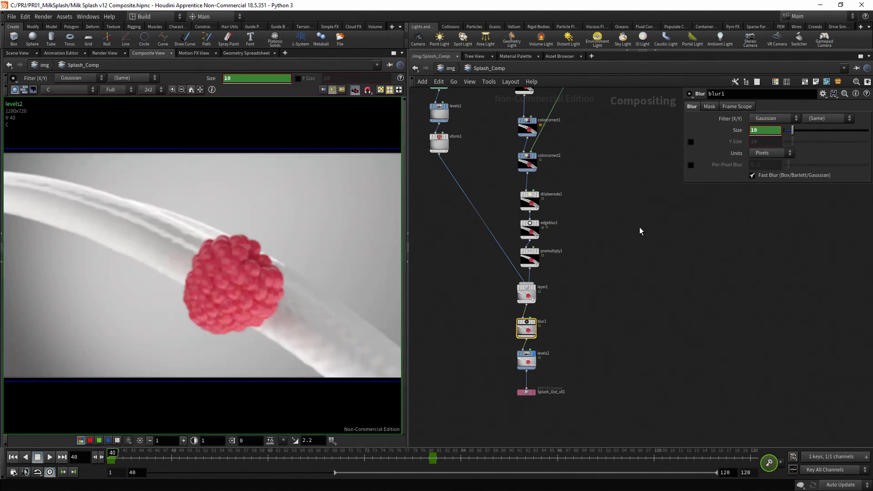
{"action": "left_click", "coordinate": [640, 227]}
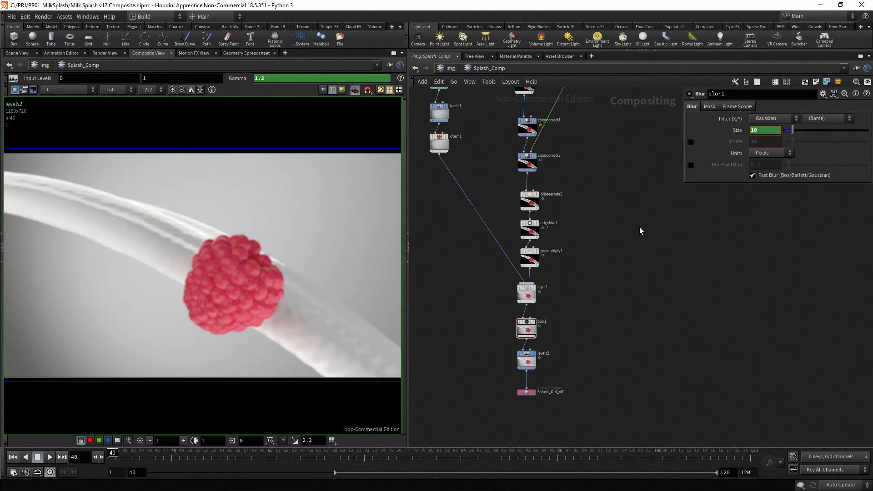
- Add an Invert node fed by the cryptomatte1 output and place it lower in the network, near the premultiply1 node
{"action": "middle_click_drag", "start_coordinate": [631, 149], "coordinate": [616, 248]}
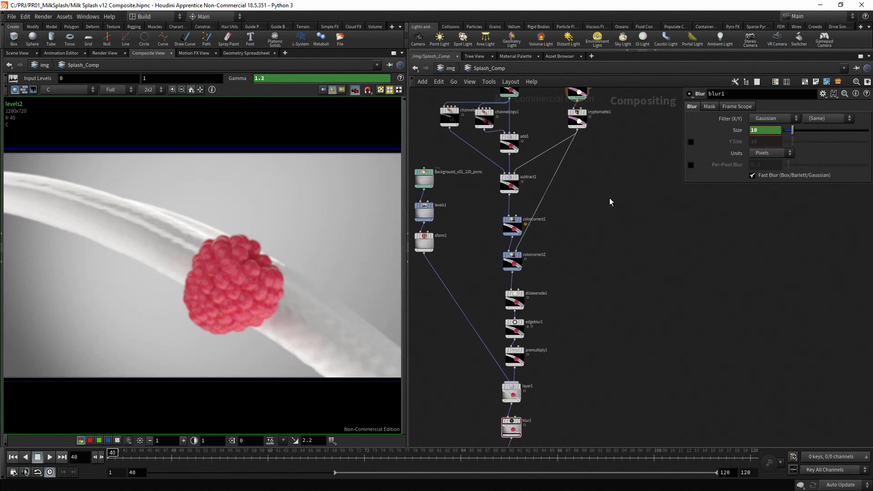
{"action": "left_click", "coordinate": [578, 131]}
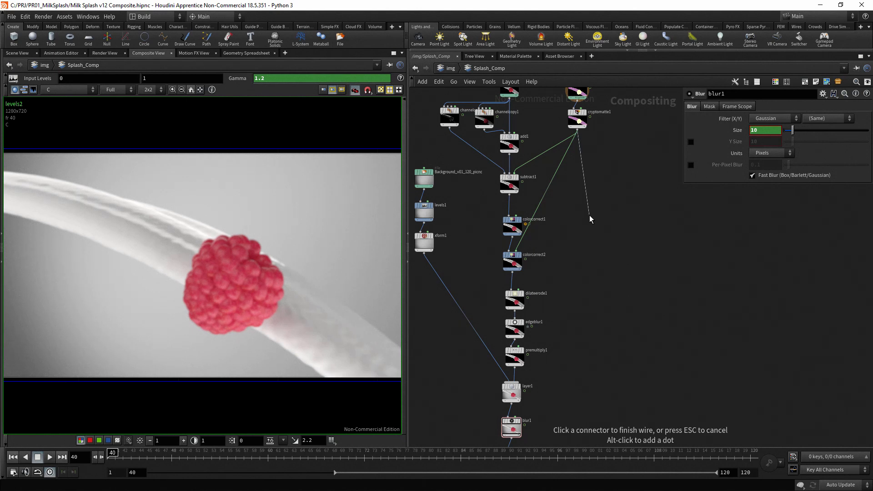
{"action": "key", "text": "Tab"}
{"action": "mouse_move", "coordinate": [623, 314]}
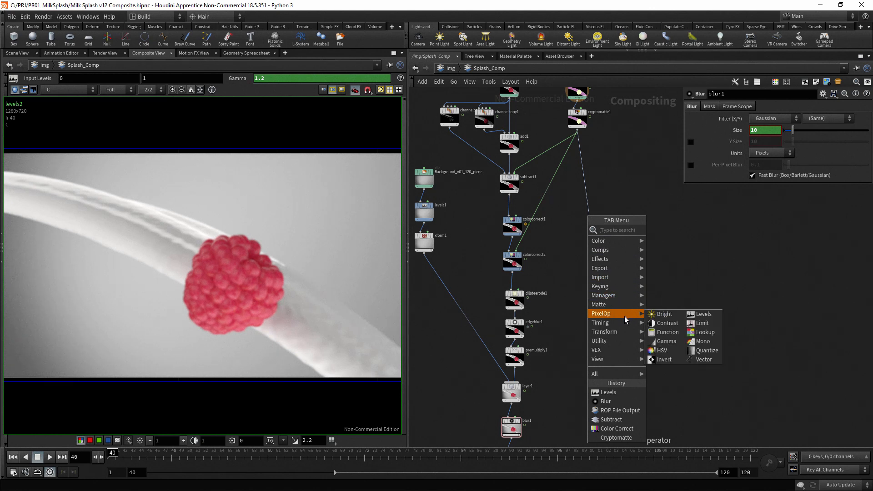
{"action": "left_click", "coordinate": [674, 359]}
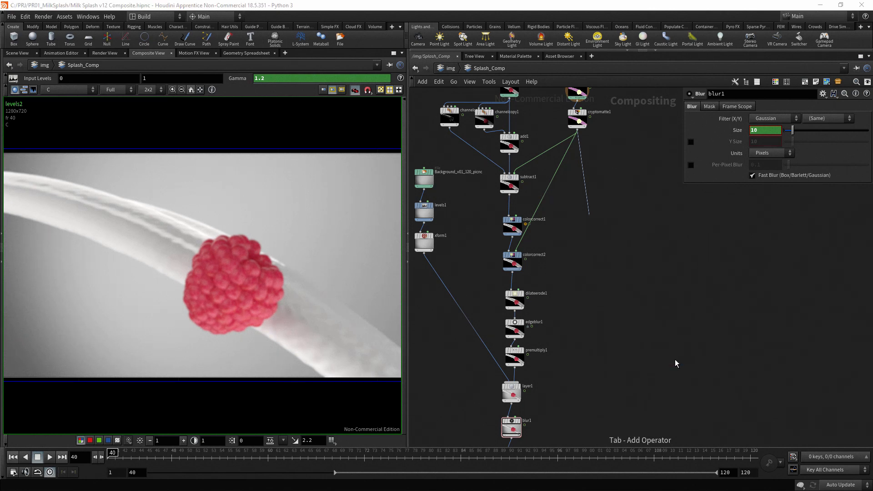
{"action": "left_click", "coordinate": [589, 218]}
{"action": "left_click_drag", "start_coordinate": [588, 215], "coordinate": [576, 357]}
{"action": "middle_click_drag", "start_coordinate": [648, 352], "coordinate": [664, 202]}
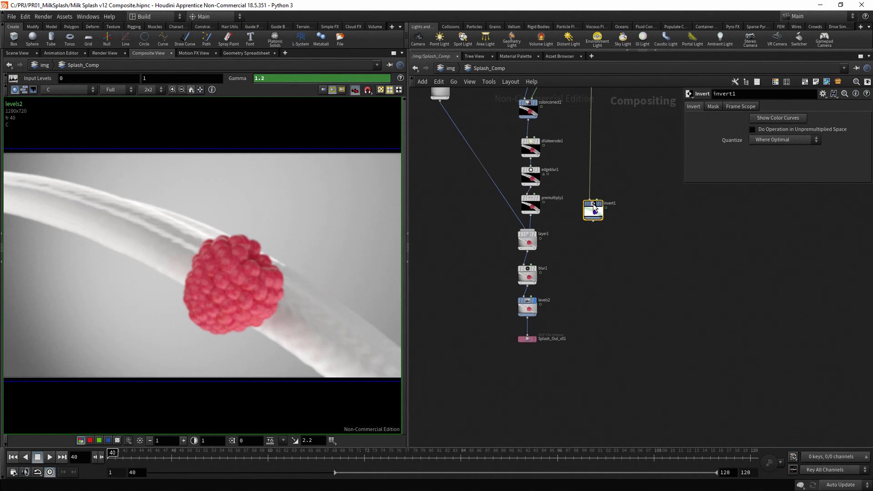
- Connect the Invert node's output to the mask inputs of both blur1 and levels2
{"action": "mouse_move", "coordinate": [591, 210]}
{"action": "left_mouse_down"}
{"action": "mouse_move", "coordinate": [594, 228]}
{"action": "mouse_move", "coordinate": [595, 196]}
{"action": "left_mouse_up"}
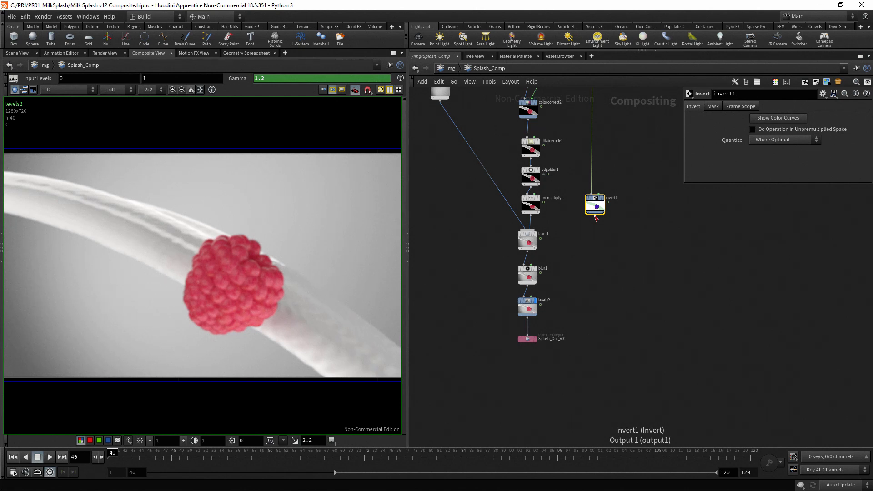
{"action": "left_click_drag", "start_coordinate": [596, 219], "coordinate": [533, 268]}
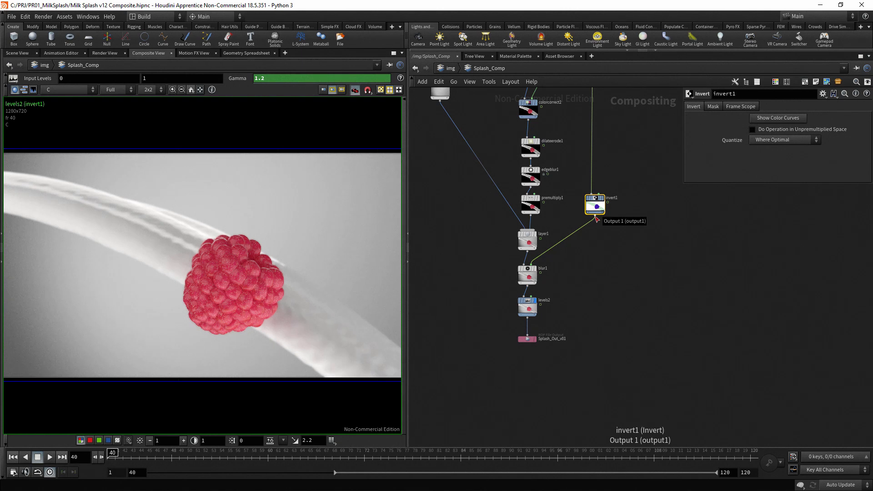
{"action": "left_click_drag", "start_coordinate": [596, 219], "coordinate": [537, 296]}
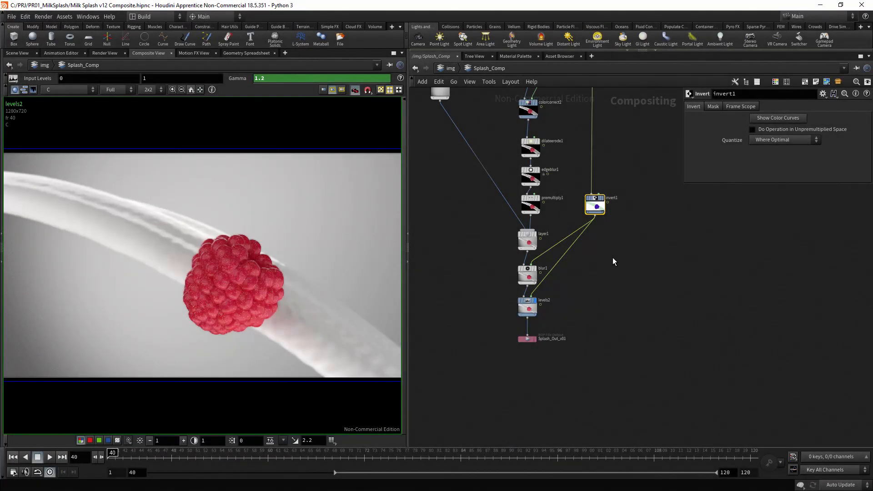
- Add a Ramp node beside the node chain and set it to Concentric with Ease In Ease Out global interpolation
{"action": "key", "text": "Tab"}
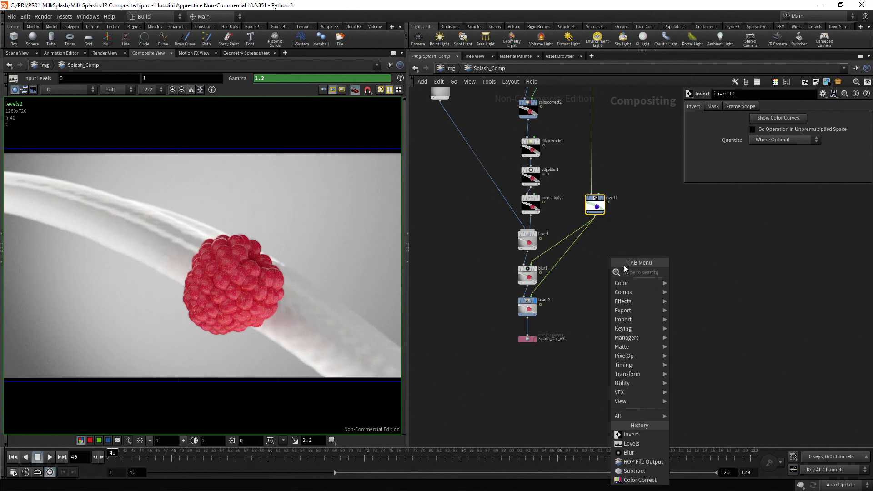
{"action": "mouse_move", "coordinate": [631, 347]}
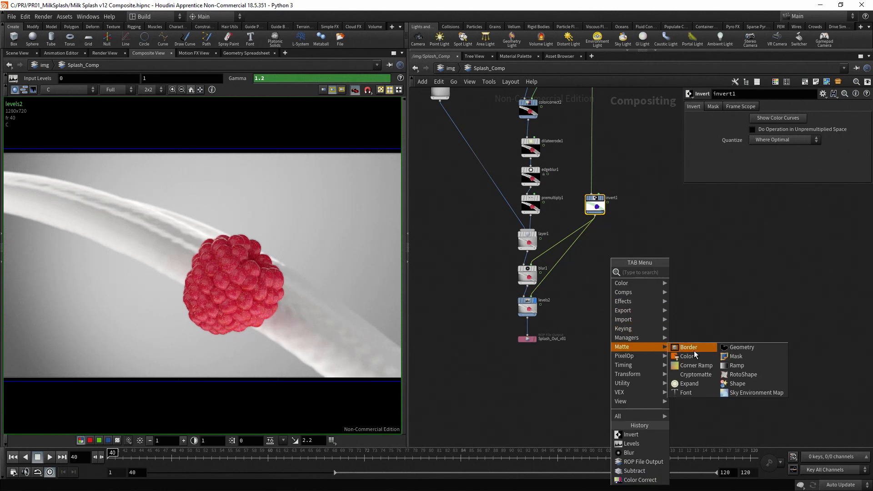
{"action": "left_click", "coordinate": [757, 357]}
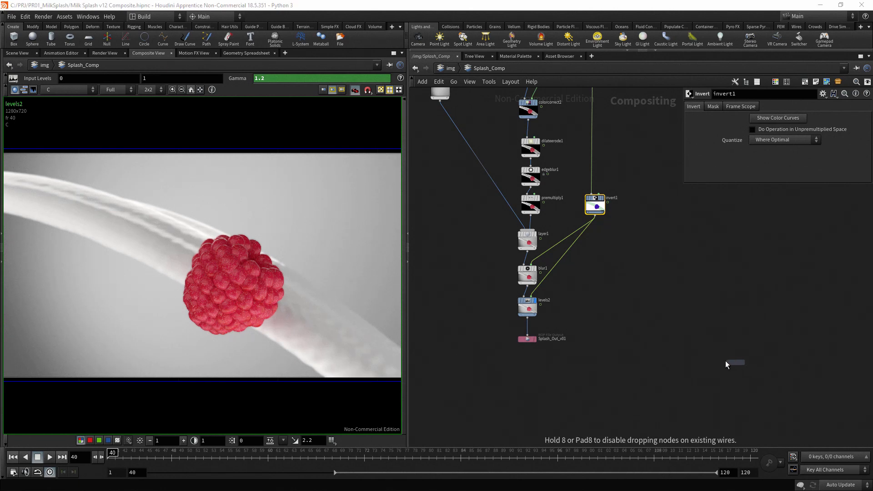
{"action": "left_click", "coordinate": [612, 279]}
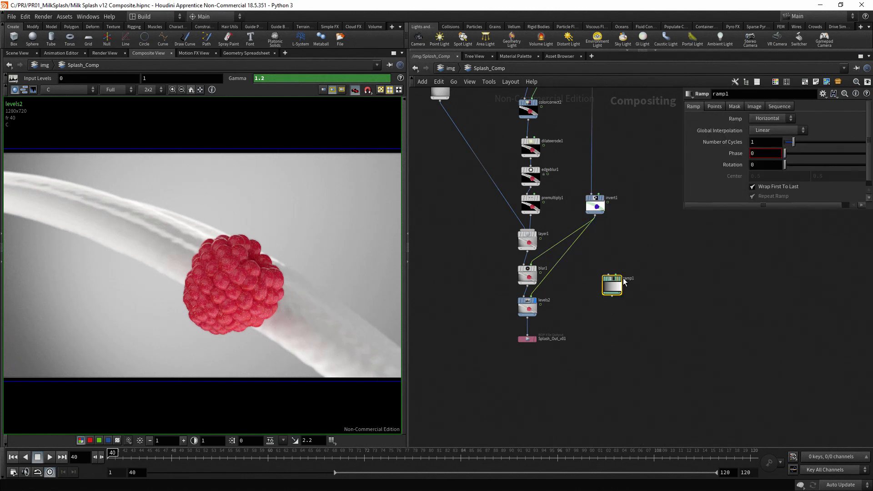
{"action": "left_click", "coordinate": [792, 119]}
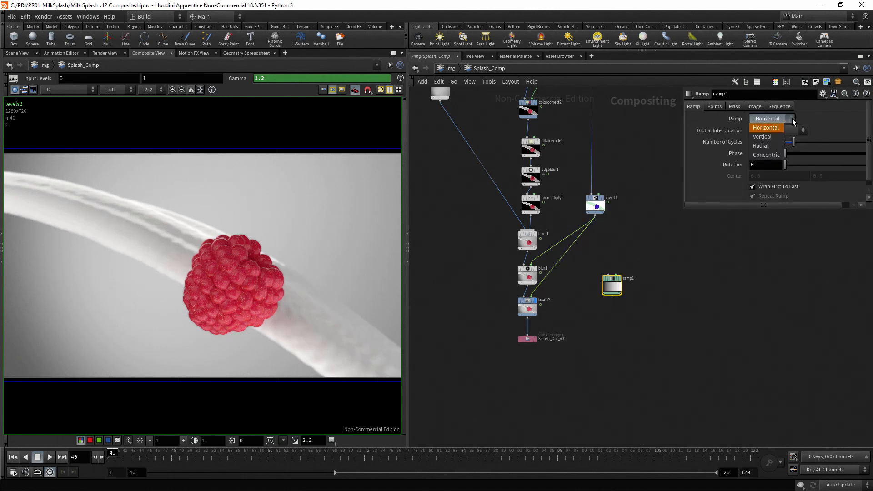
{"action": "left_click", "coordinate": [778, 155]}
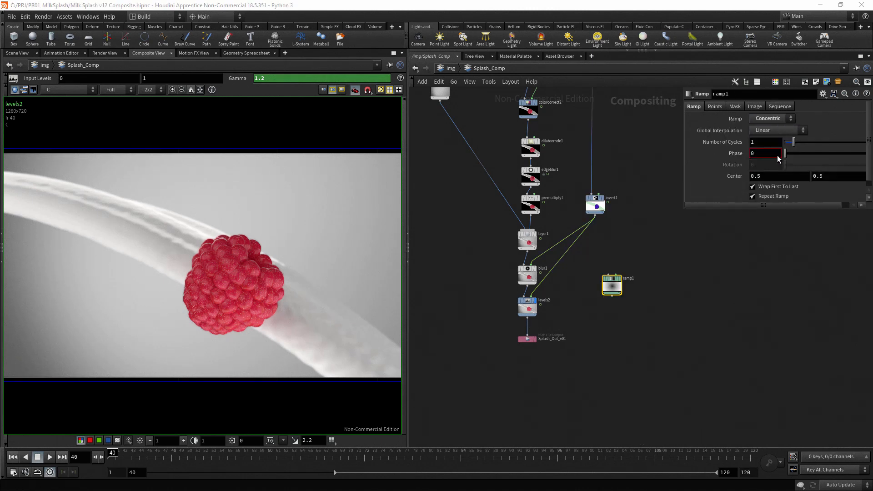
{"action": "left_click", "coordinate": [804, 132]}
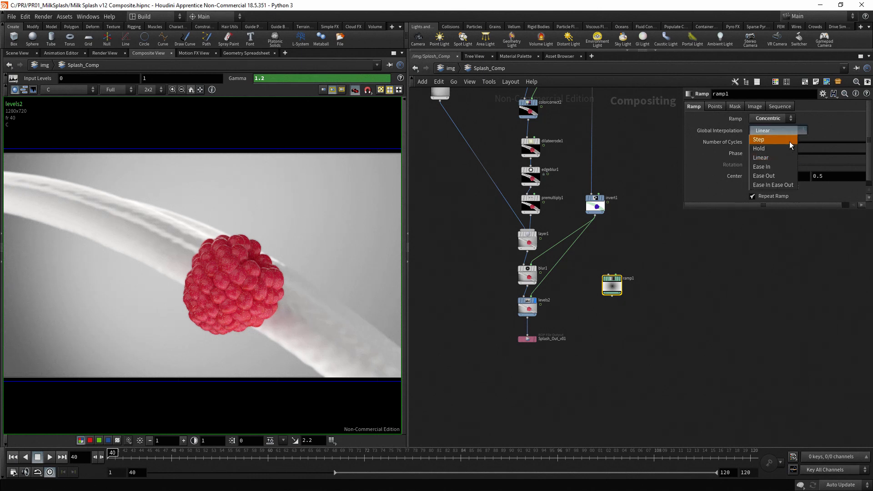
{"action": "left_click", "coordinate": [790, 185]}
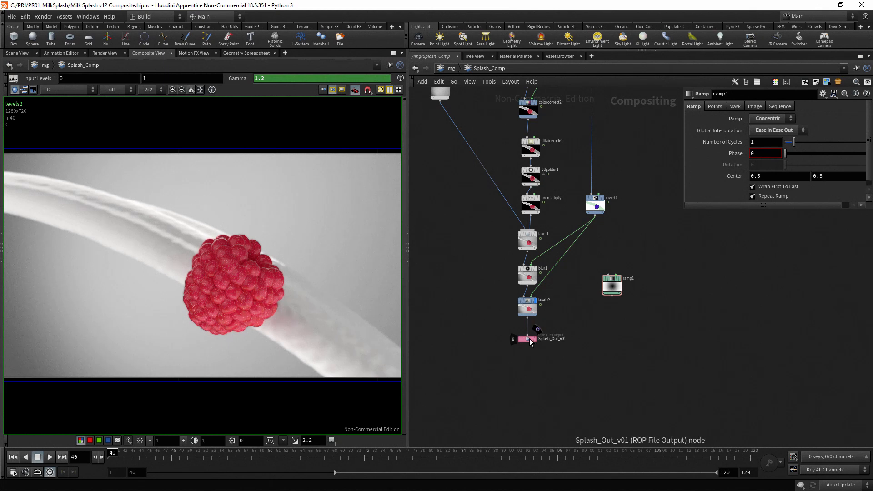
- Move Splash_Out_v01 further down, insert a second Blur node between levels2 and the output, and display it
{"action": "left_click_drag", "start_coordinate": [528, 339], "coordinate": [528, 397]}
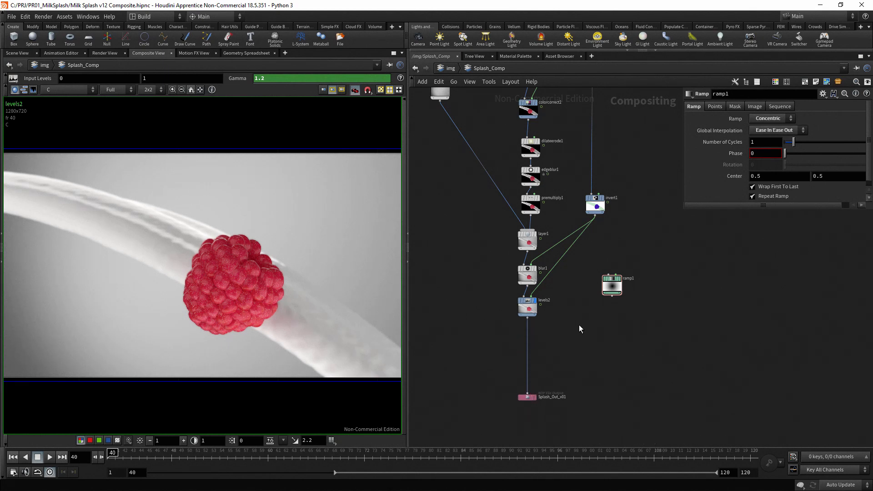
{"action": "key", "text": "Tab"}
{"action": "mouse_move", "coordinate": [614, 306]}
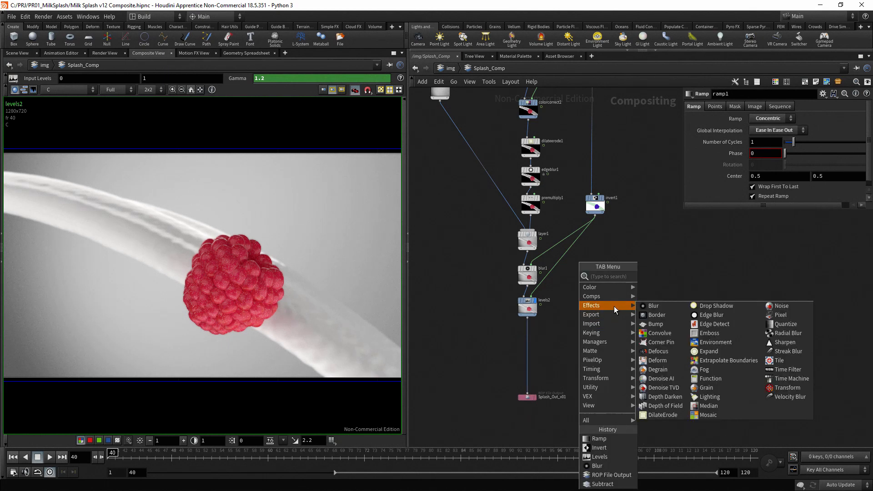
{"action": "left_click", "coordinate": [664, 307]}
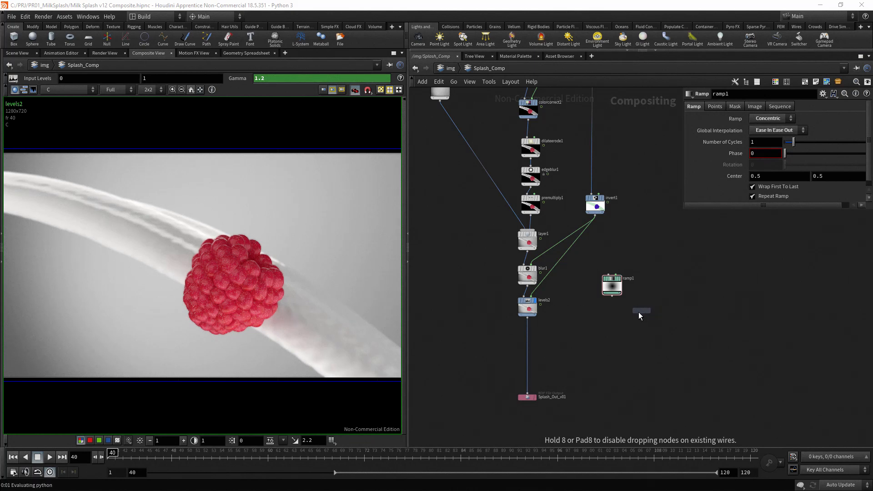
{"action": "left_click", "coordinate": [527, 333]}
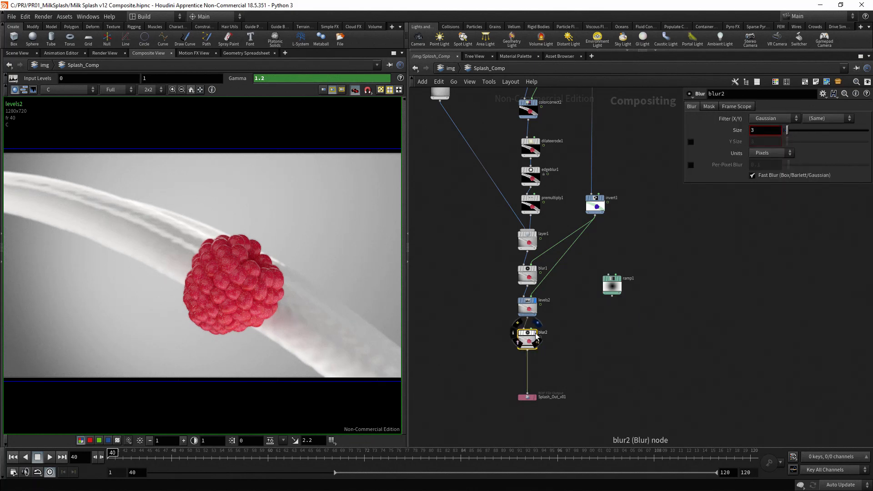
{"action": "left_click", "coordinate": [536, 333]}
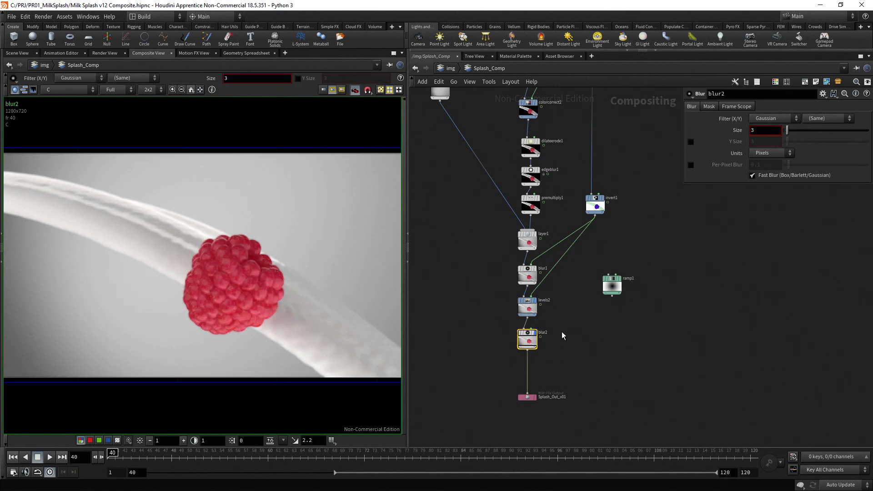
- Set the new Blur node's size to 8 and connect the concentric Ramp to its mask input
{"action": "key", "text": "BackSpace"}
{"action": "type", "text": "8"}
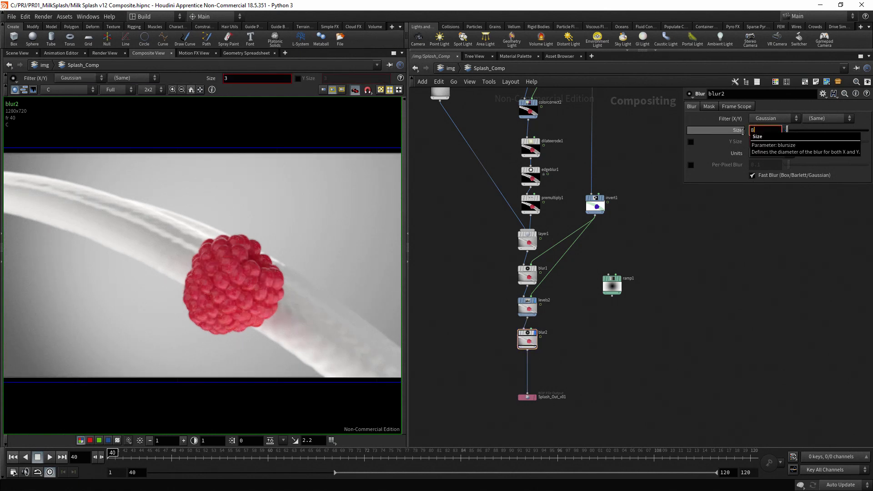
{"action": "key", "text": "Return"}
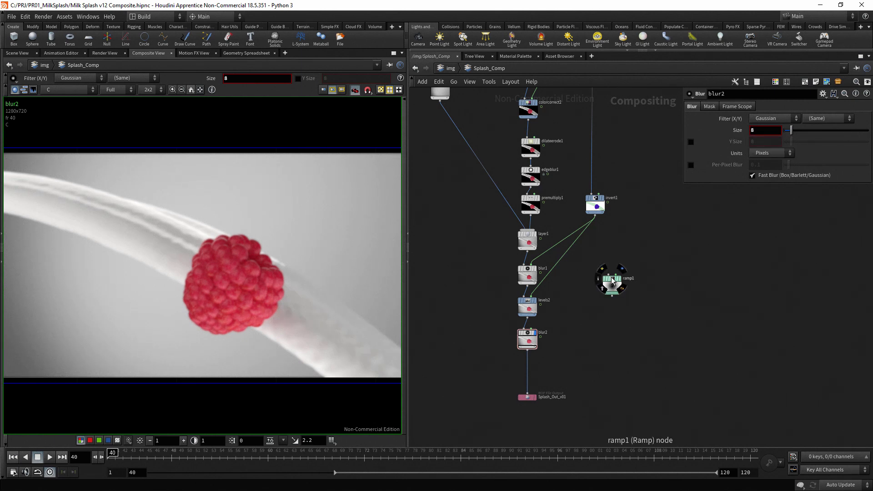
{"action": "left_click_drag", "start_coordinate": [611, 281], "coordinate": [540, 333]}
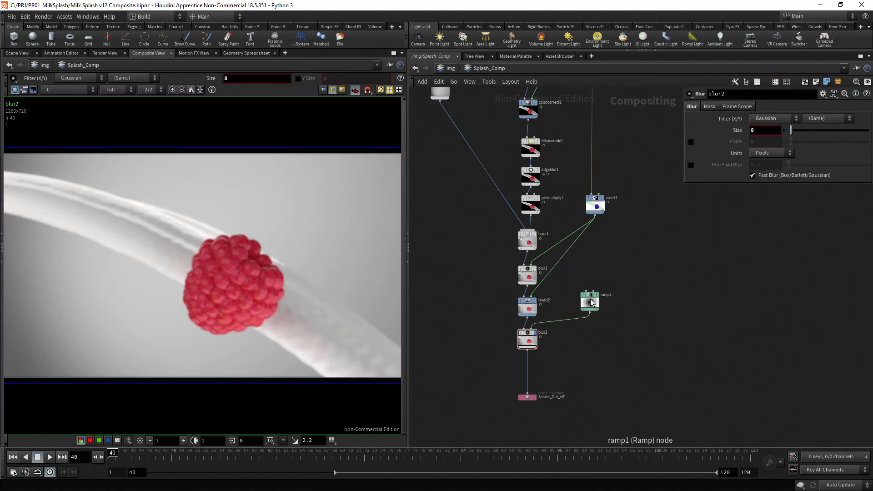
- Select the Ramp node and review its mask and ramp settings
{"action": "left_click", "coordinate": [592, 298]}
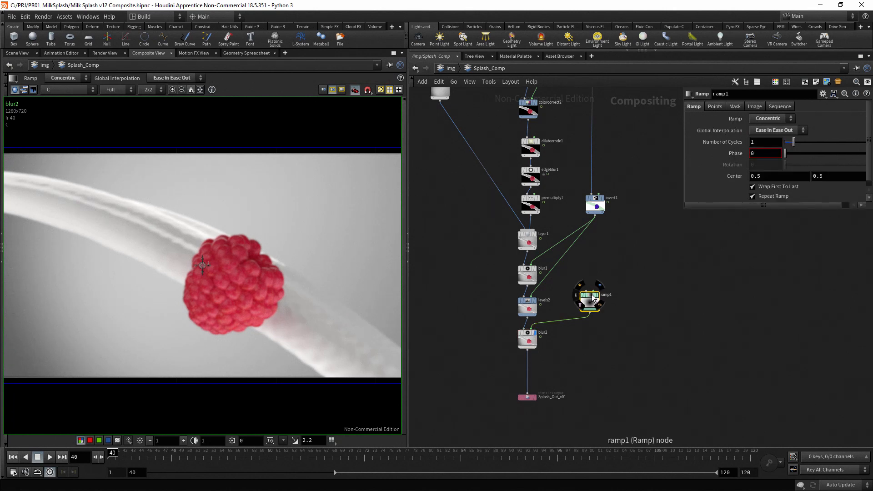
{"action": "left_click", "coordinate": [736, 107]}
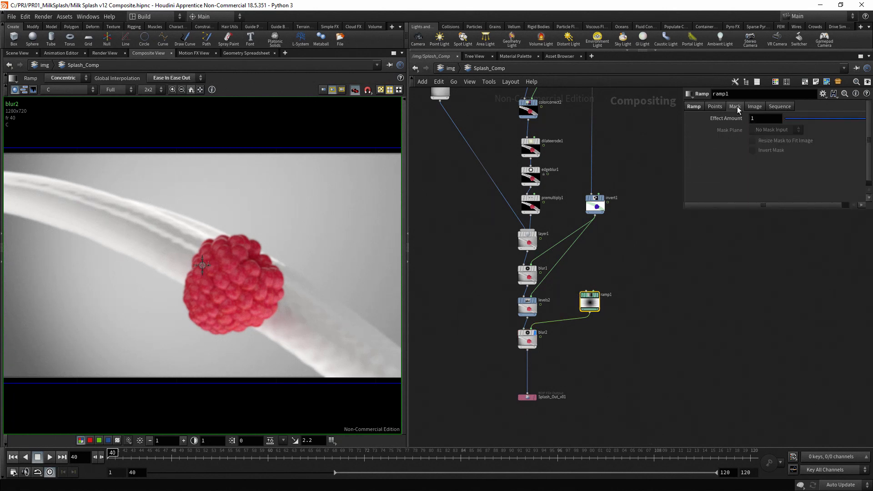
{"action": "left_click", "coordinate": [694, 108]}
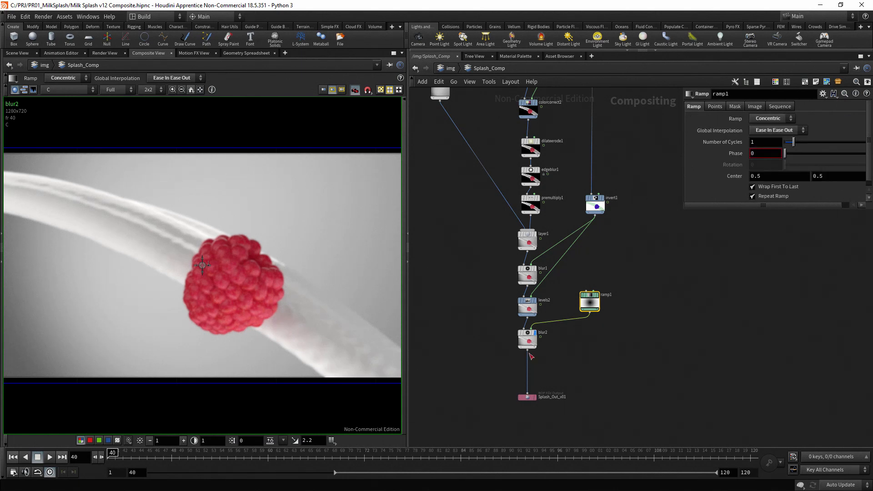
- Set blur2's operation mask to read the C plane of its mask input instead of alpha
{"action": "left_click", "coordinate": [527, 338]}
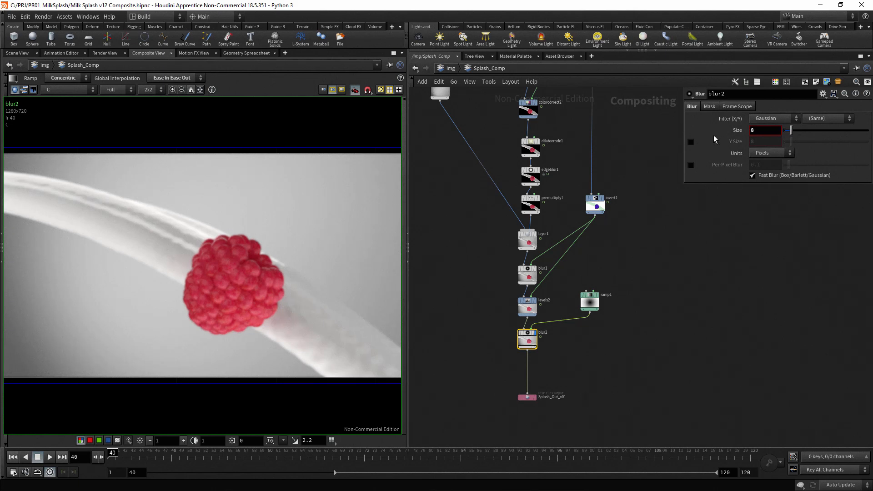
{"action": "left_click", "coordinate": [710, 107]}
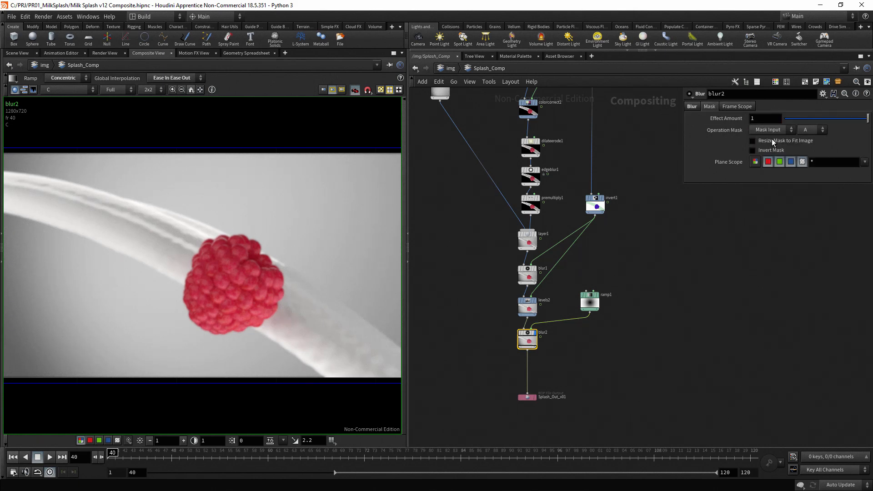
{"action": "left_click", "coordinate": [823, 130]}
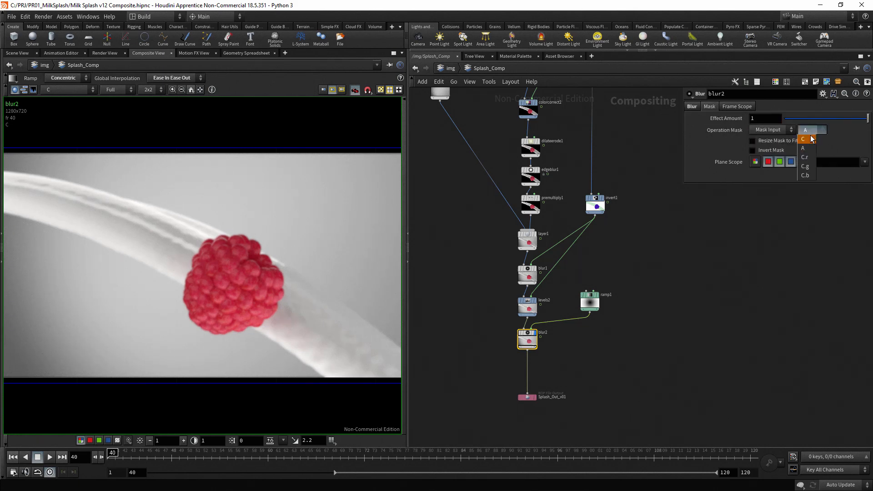
{"action": "left_click", "coordinate": [806, 139]}
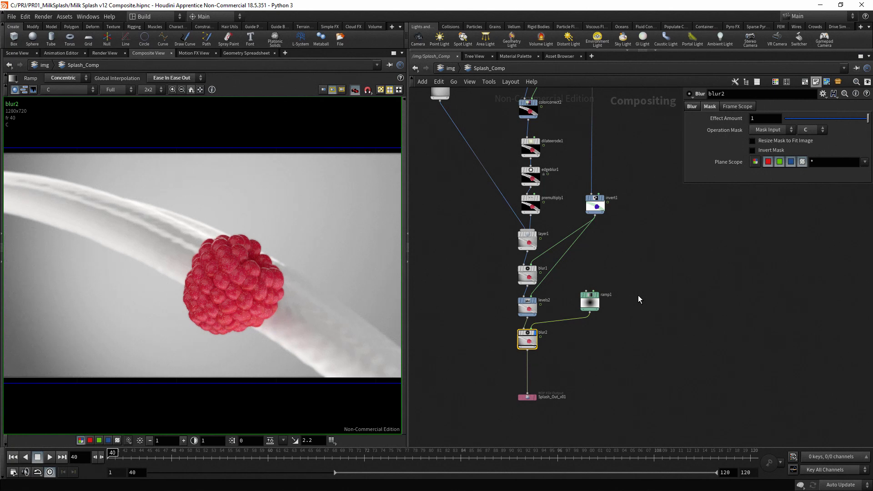
- Insert a Levels node between blur2 and Splash_Out_v01, and display it in the composite view
{"action": "key", "text": "Tab"}
{"action": "mouse_move", "coordinate": [665, 289]}
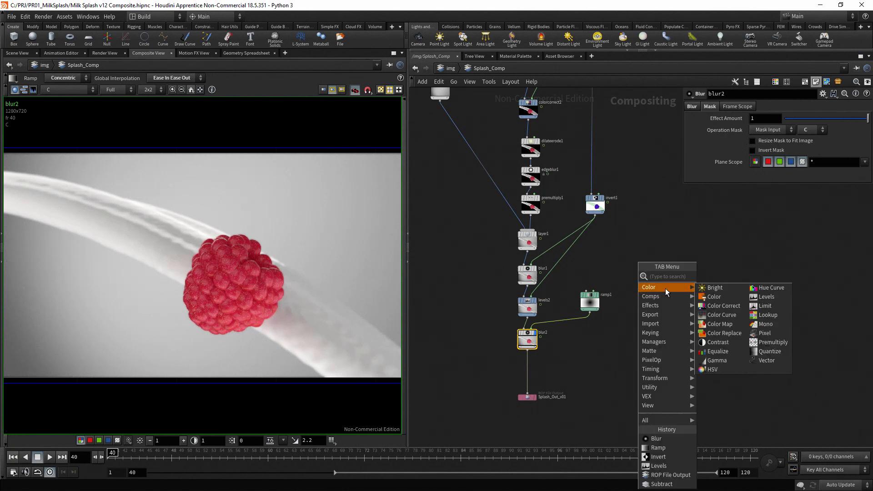
{"action": "left_click", "coordinate": [779, 296]}
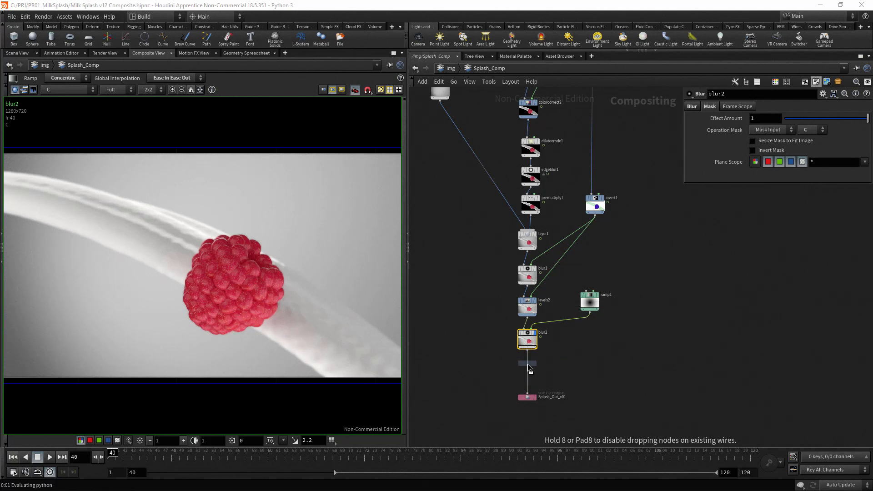
{"action": "left_click", "coordinate": [529, 370]}
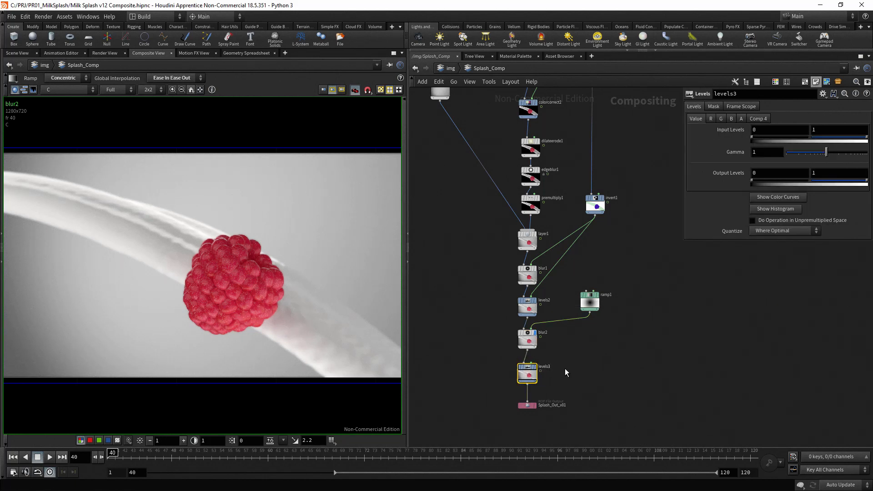
{"action": "left_click", "coordinate": [537, 370]}
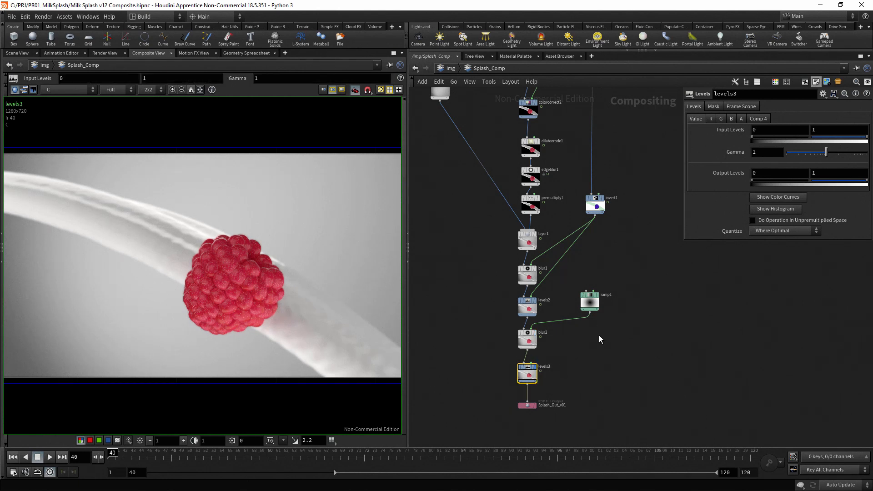
- Set the new Levels node's gamma to 0.9 and its upper input level to 0.8
{"action": "left_click", "coordinate": [763, 153]}
{"action": "type", "text": "0.9"}
{"action": "key", "text": "Return"}
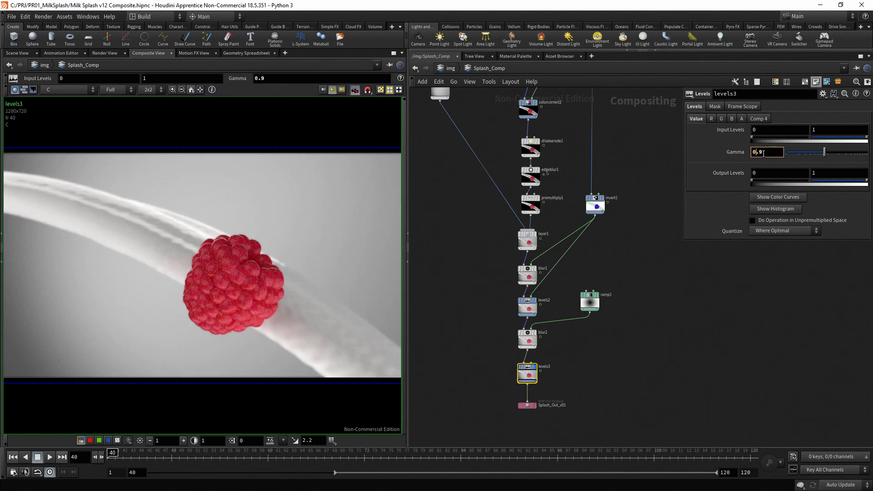
{"action": "left_click", "coordinate": [824, 130]}
{"action": "key", "text": "BackSpace"}
{"action": "type", "text": "0.9"}
{"action": "key", "text": "Return"}
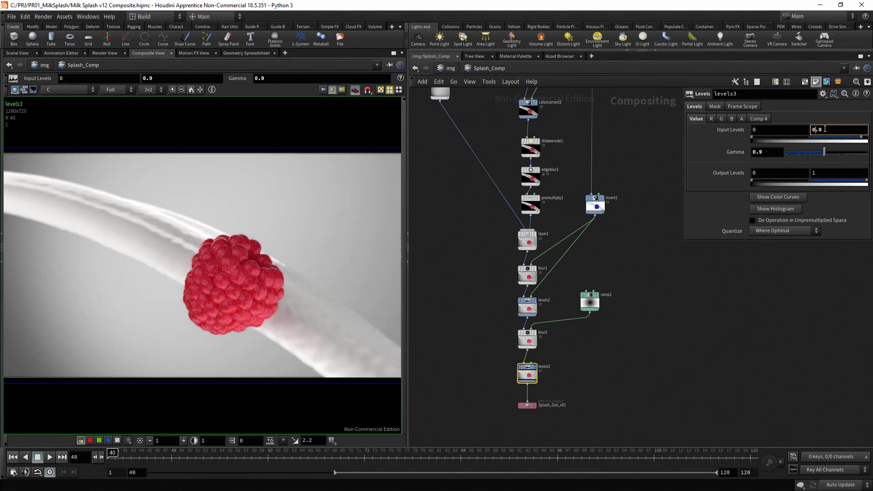
{"action": "scroll", "coordinate": [824, 129], "scroll_direction": "down", "scroll_amount": 1}
{"action": "left_click", "coordinate": [650, 196]}
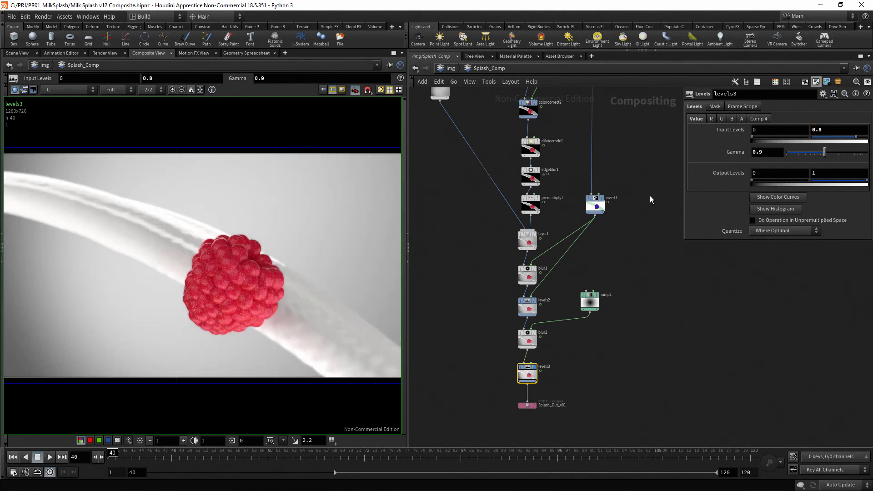
- Rename the ROP File Output node to Splash_Out_v02 and render its image sequence
{"action": "left_click", "coordinate": [528, 405]}
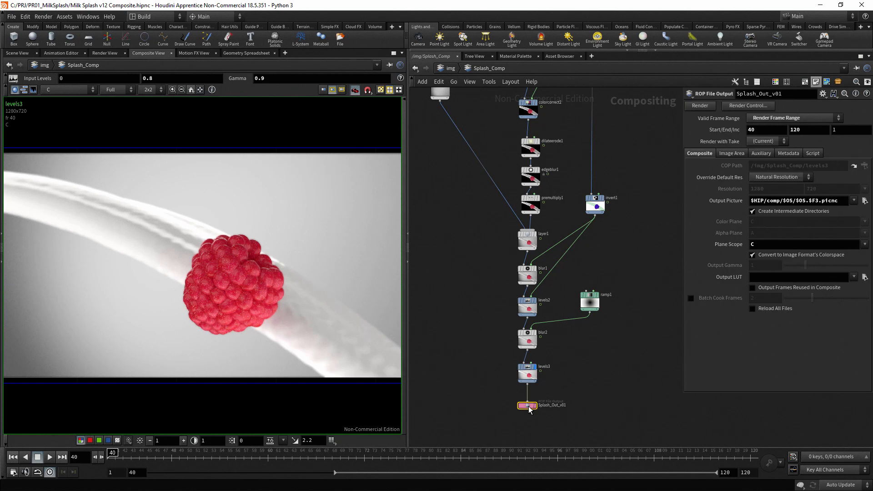
{"action": "left_click", "coordinate": [787, 94]}
{"action": "key", "text": "BackSpace"}
{"action": "type", "text": "2"}
{"action": "key", "text": "Return"}
{"action": "left_click", "coordinate": [702, 106]}
{"action": "key", "text": "p"}
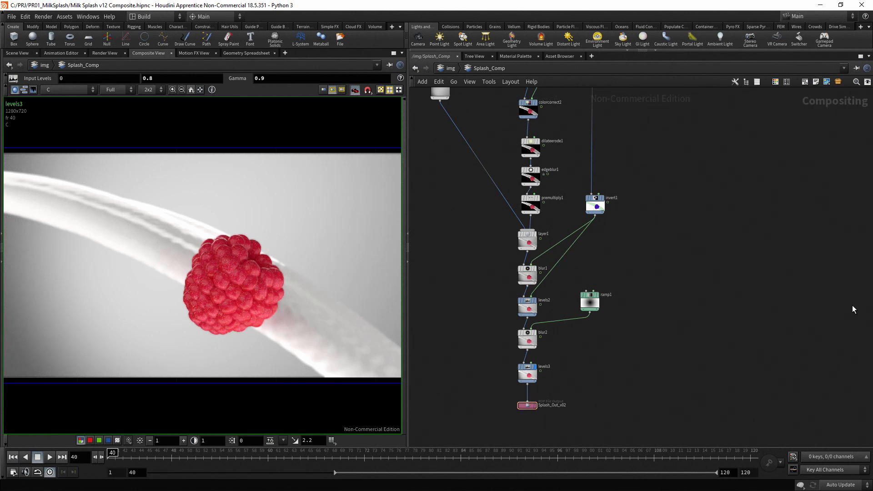
{"action": "key", "text": "h"}
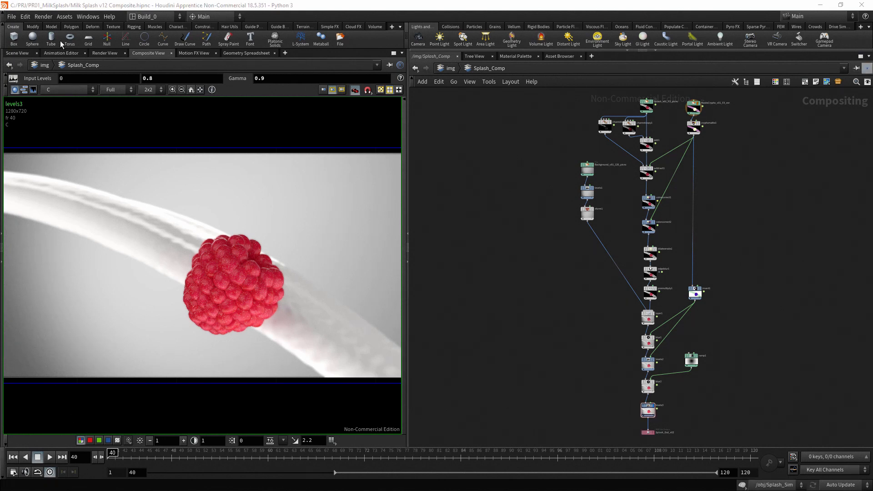
- Load the rendered Splash_Out_v02.$F3.picnc sequence from $HIP/comp/Splash_Out_v02 into MPlay
{"action": "left_click", "coordinate": [49, 18]}
{"action": "left_click", "coordinate": [50, 19]}
{"action": "mouse_move", "coordinate": [100, 132]}
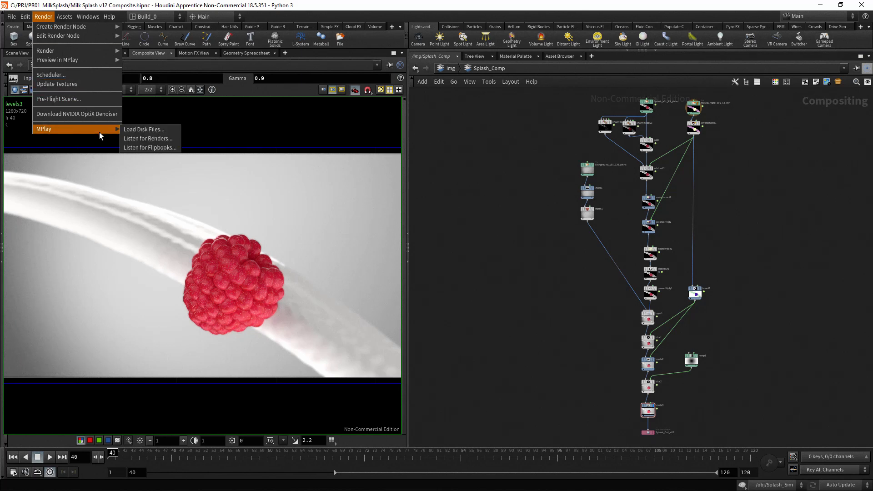
{"action": "left_click", "coordinate": [153, 131]}
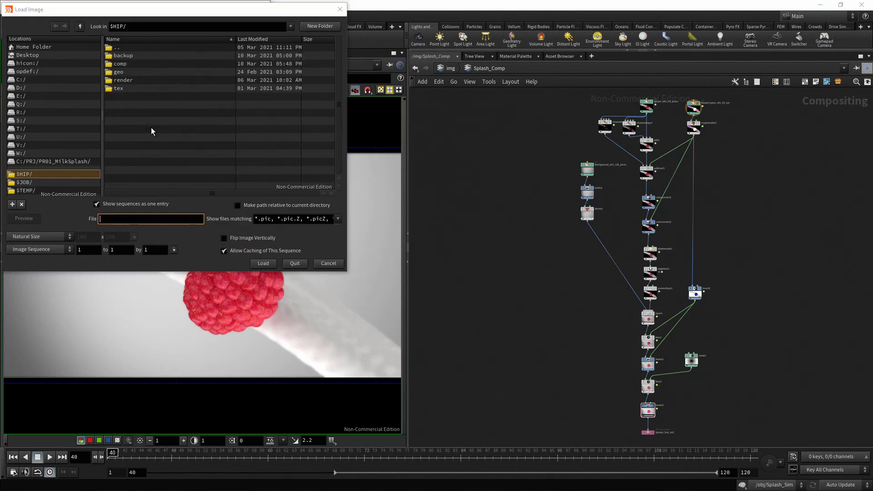
{"action": "double_click", "coordinate": [127, 66]}
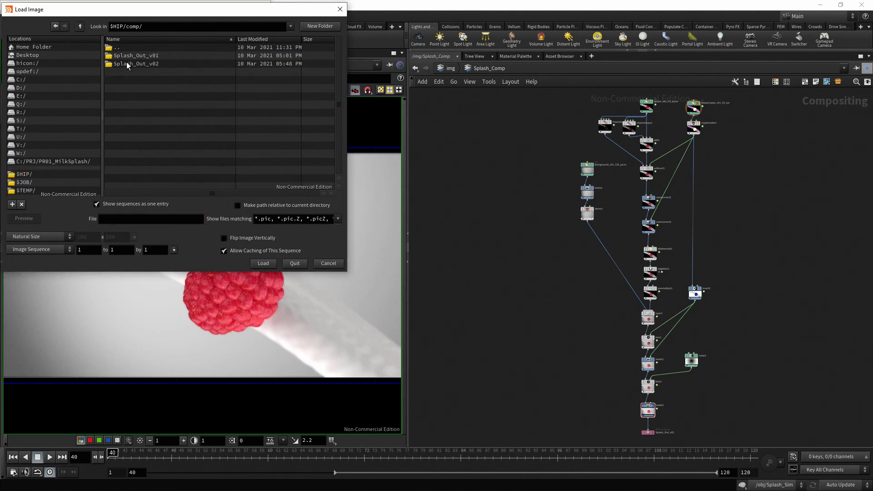
{"action": "double_click", "coordinate": [174, 66]}
{"action": "left_click", "coordinate": [190, 57]}
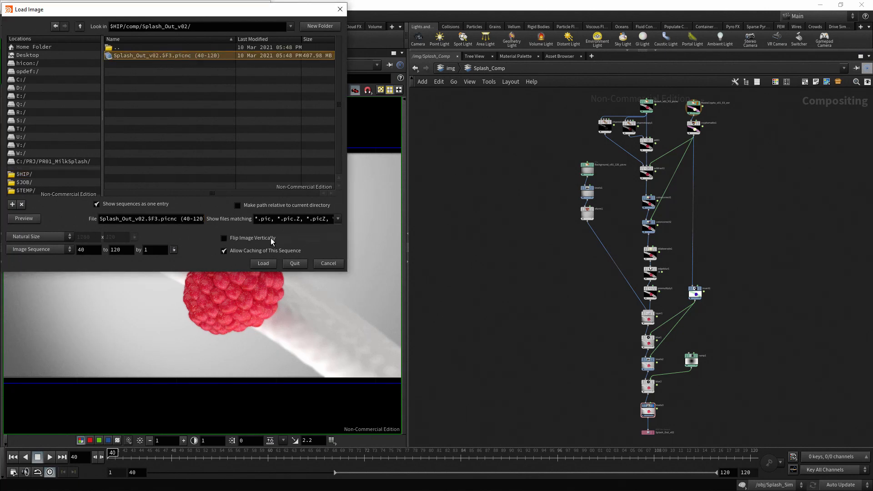
{"action": "left_click", "coordinate": [273, 264]}
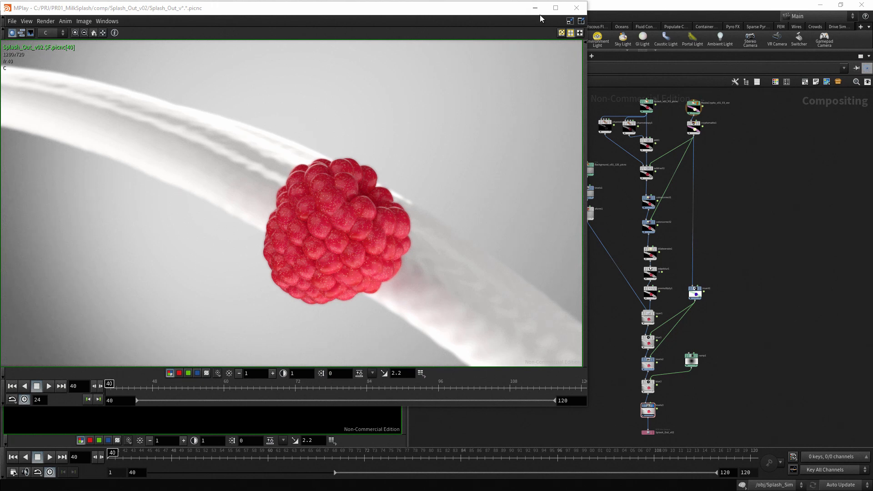
- Maximize the MPlay window, play the rendered splash sequence at 24 fps, and stop it
{"action": "left_click", "coordinate": [556, 8]}
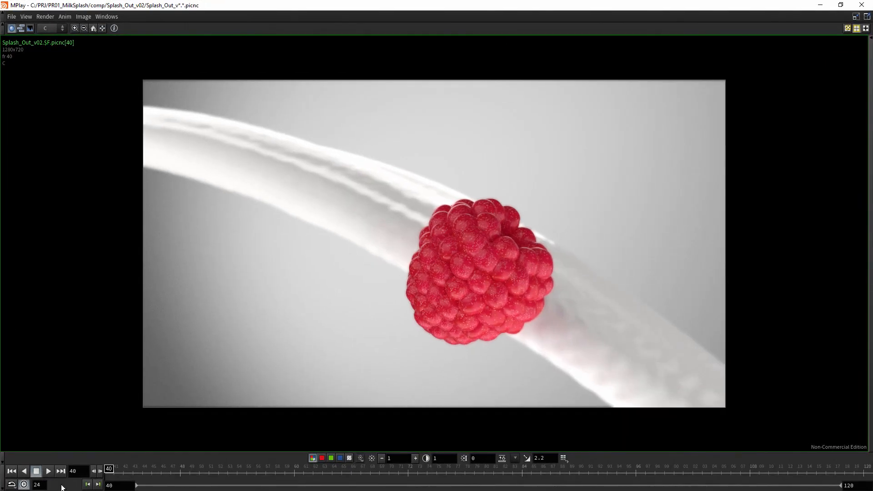
{"action": "key", "text": "Up"}
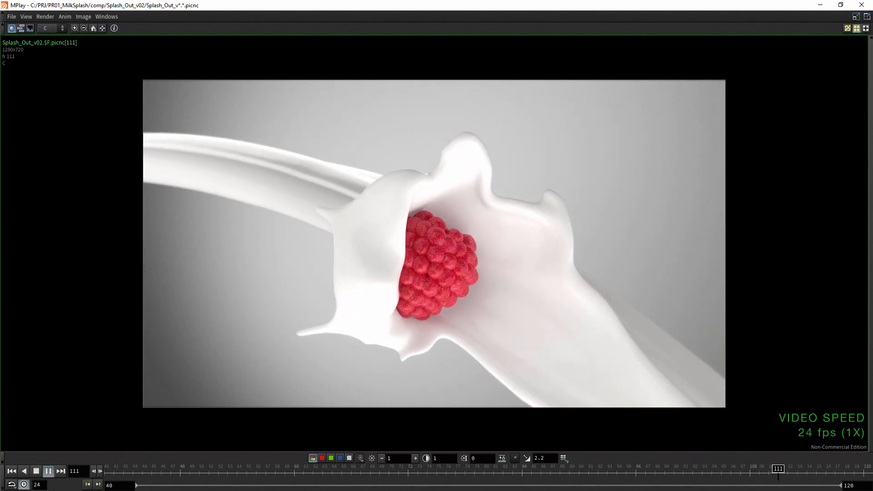
{"action": "key", "text": "Up"}
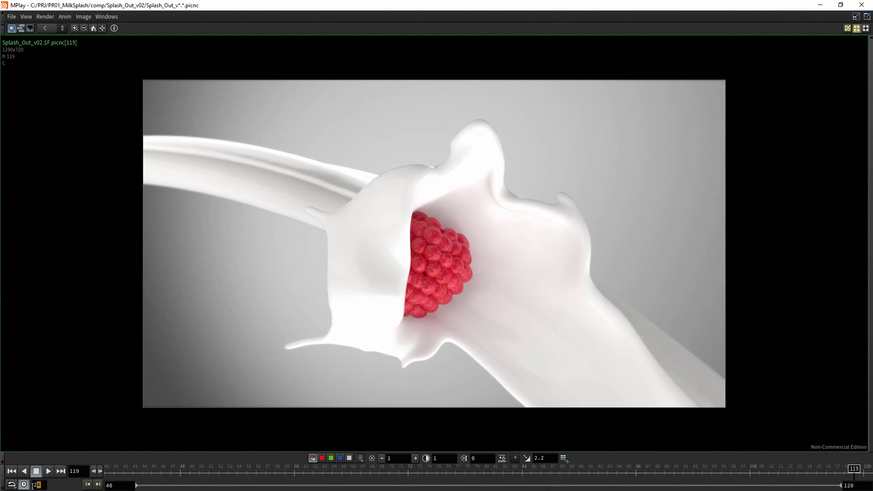
- Set the playback rate to 36 fps and play the splash sequence again
{"action": "type", "text": "6"}
{"action": "key", "text": "Return"}
{"action": "key", "text": "Up"}
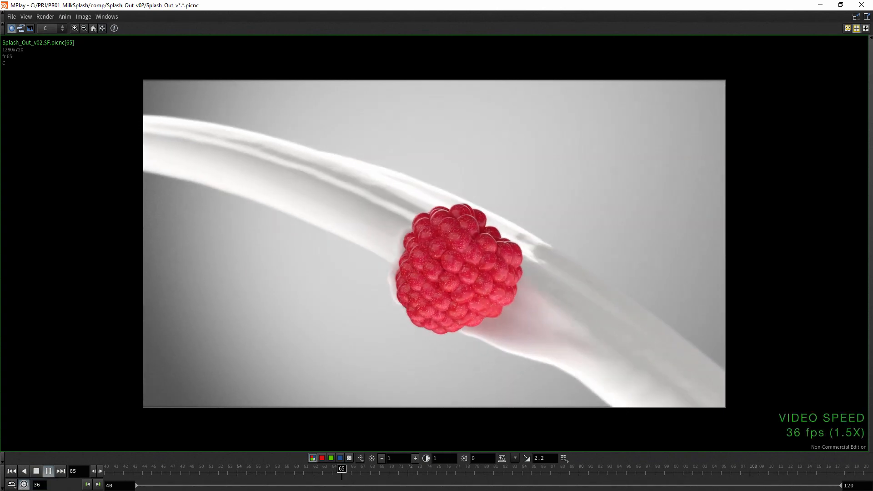